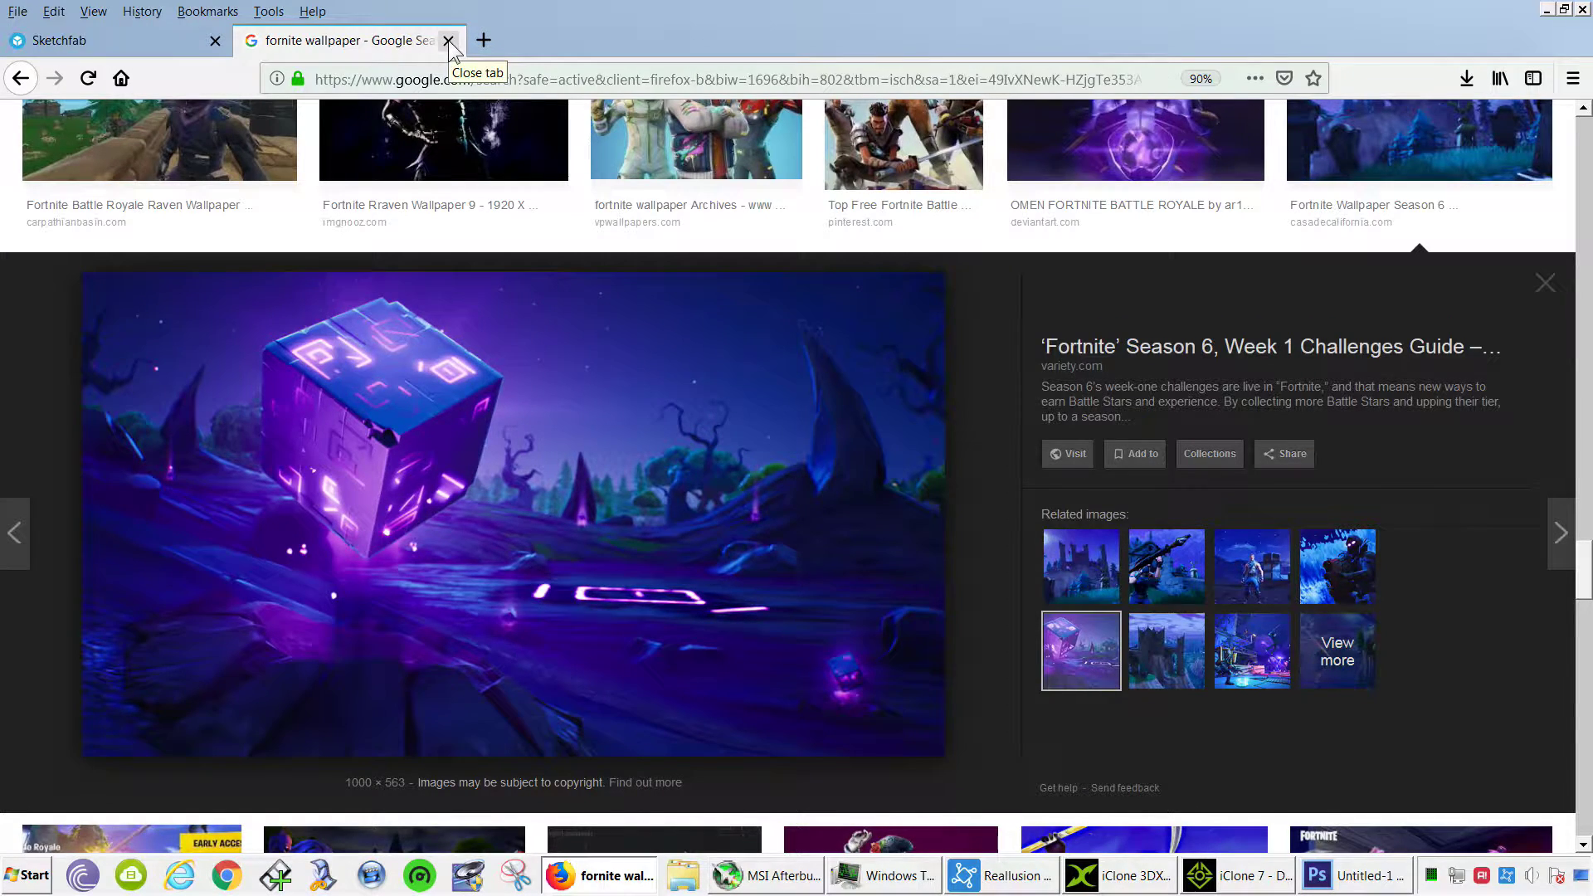
- Close the Google Images tab and minimize Firefox to bring forward the Valora project
click(448, 41)
click(1544, 11)
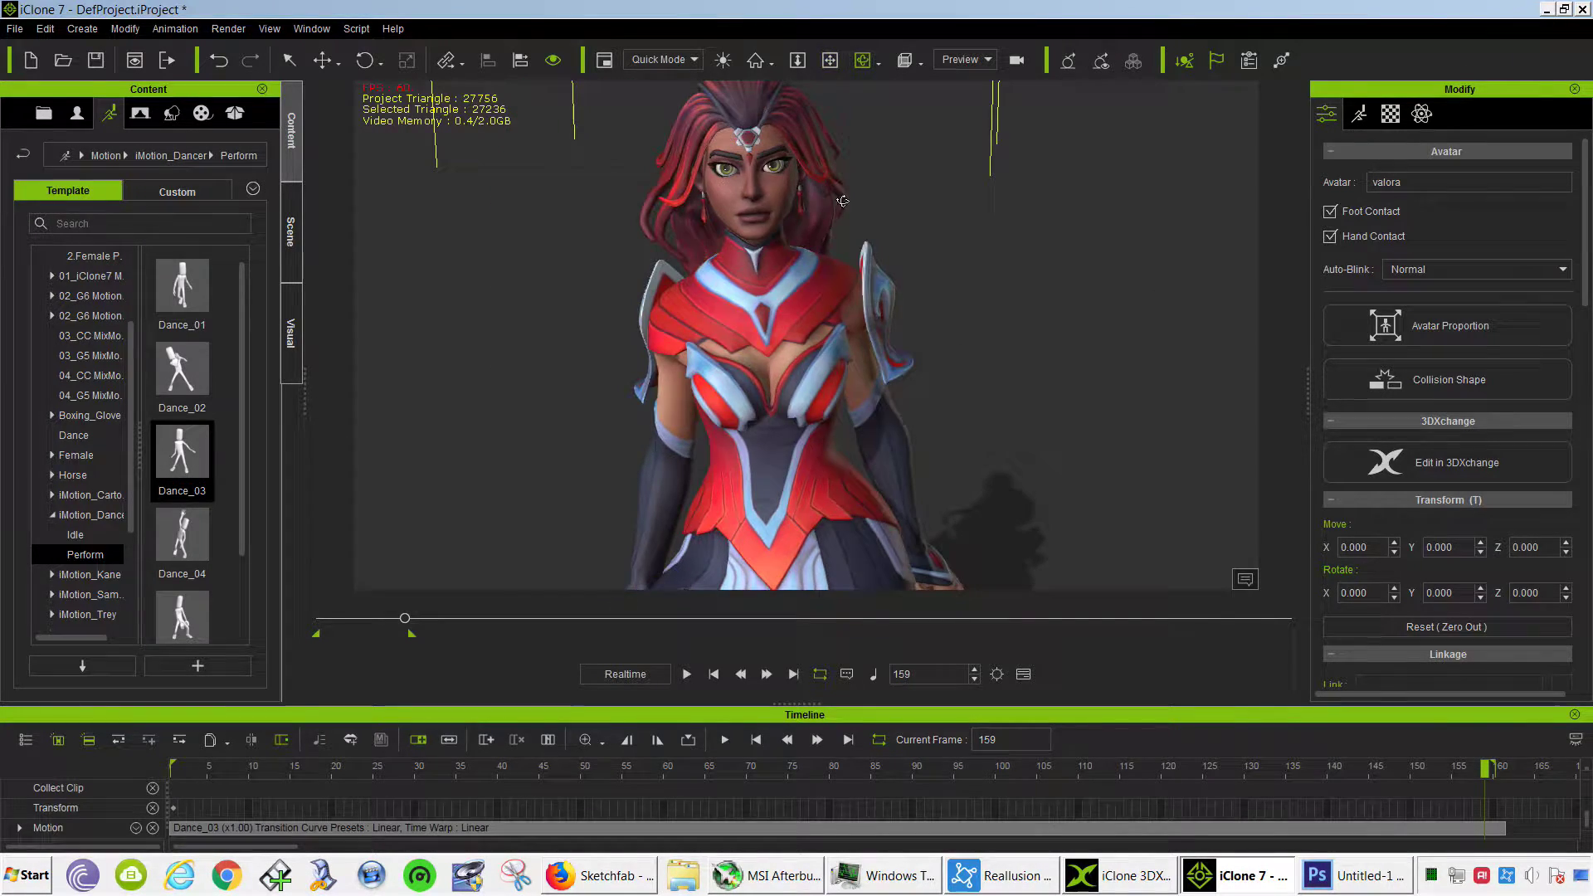
- Orbit the view around Valora and start the Dance_03 playback
right_drag(955, 355, 1503, 372)
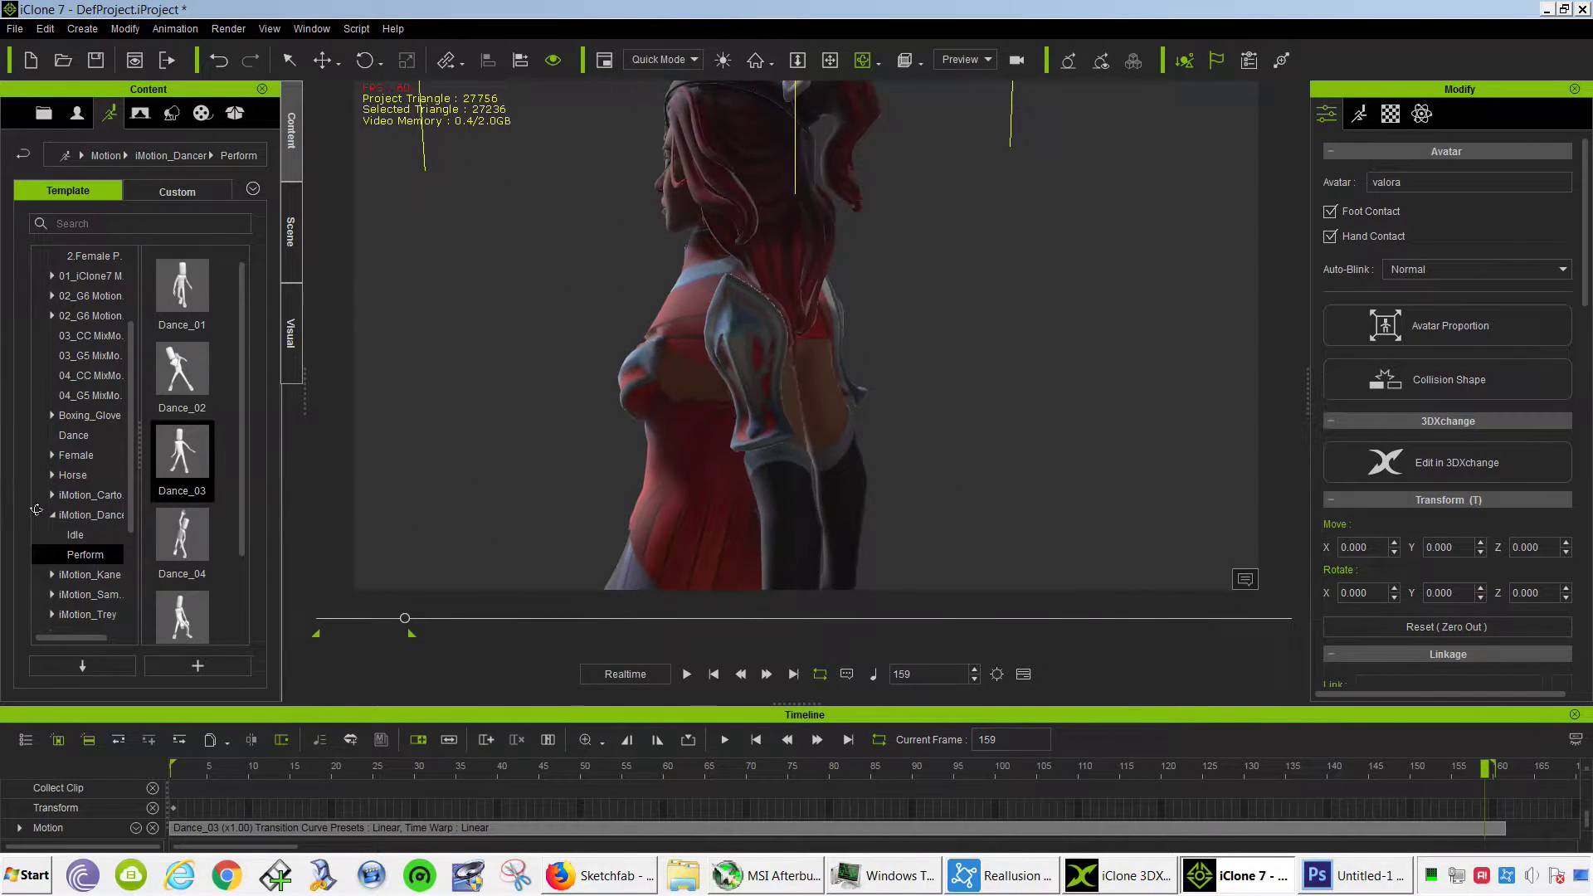
right_drag(1093, 495, 789, 498)
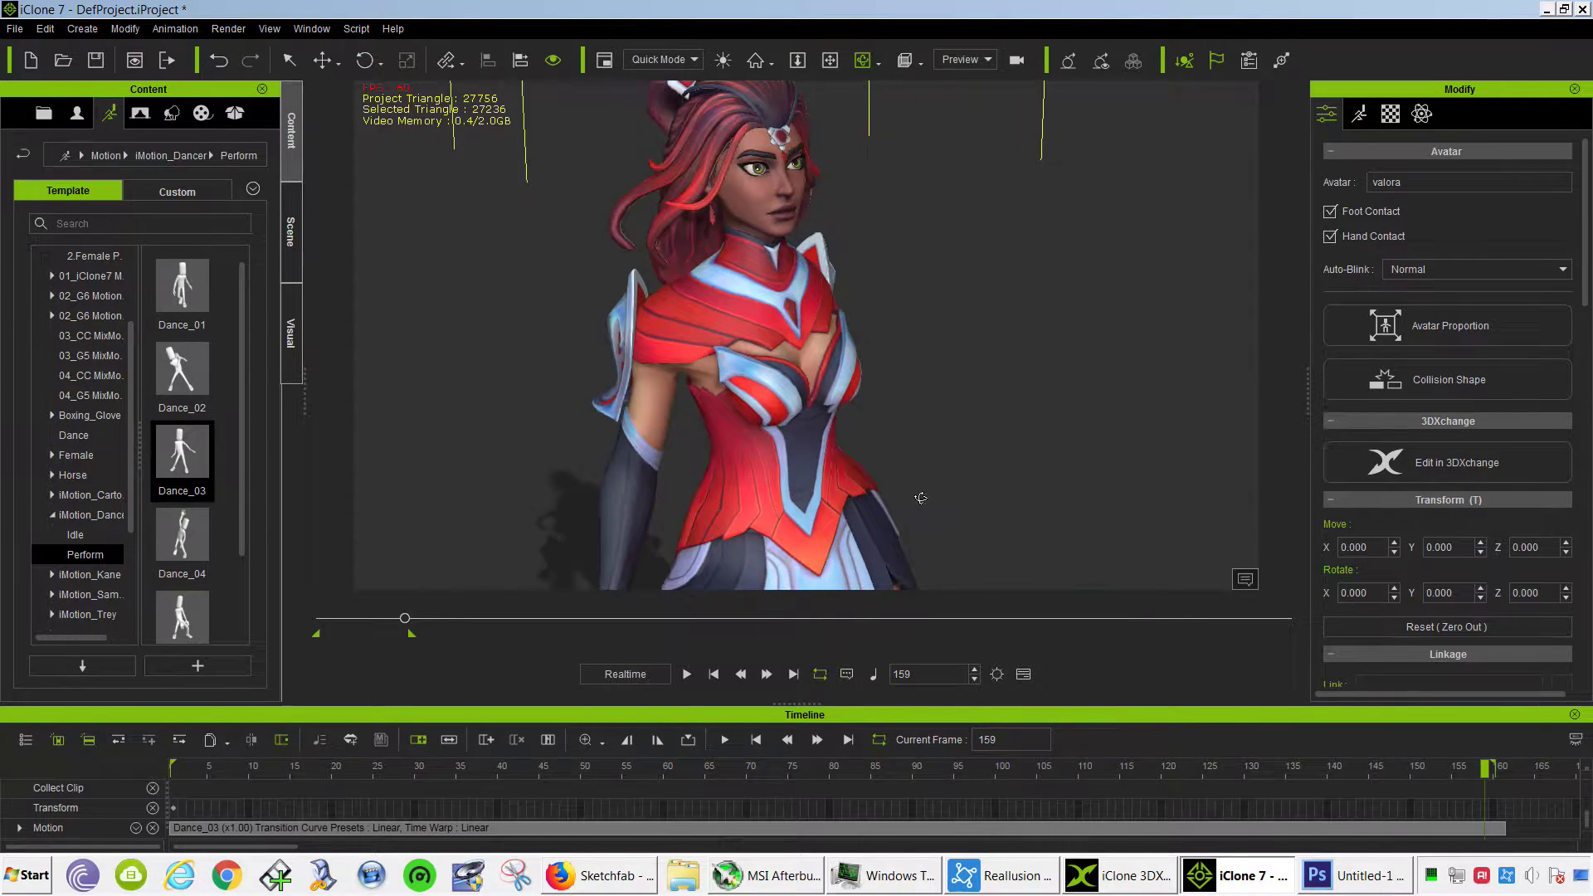
key(space)
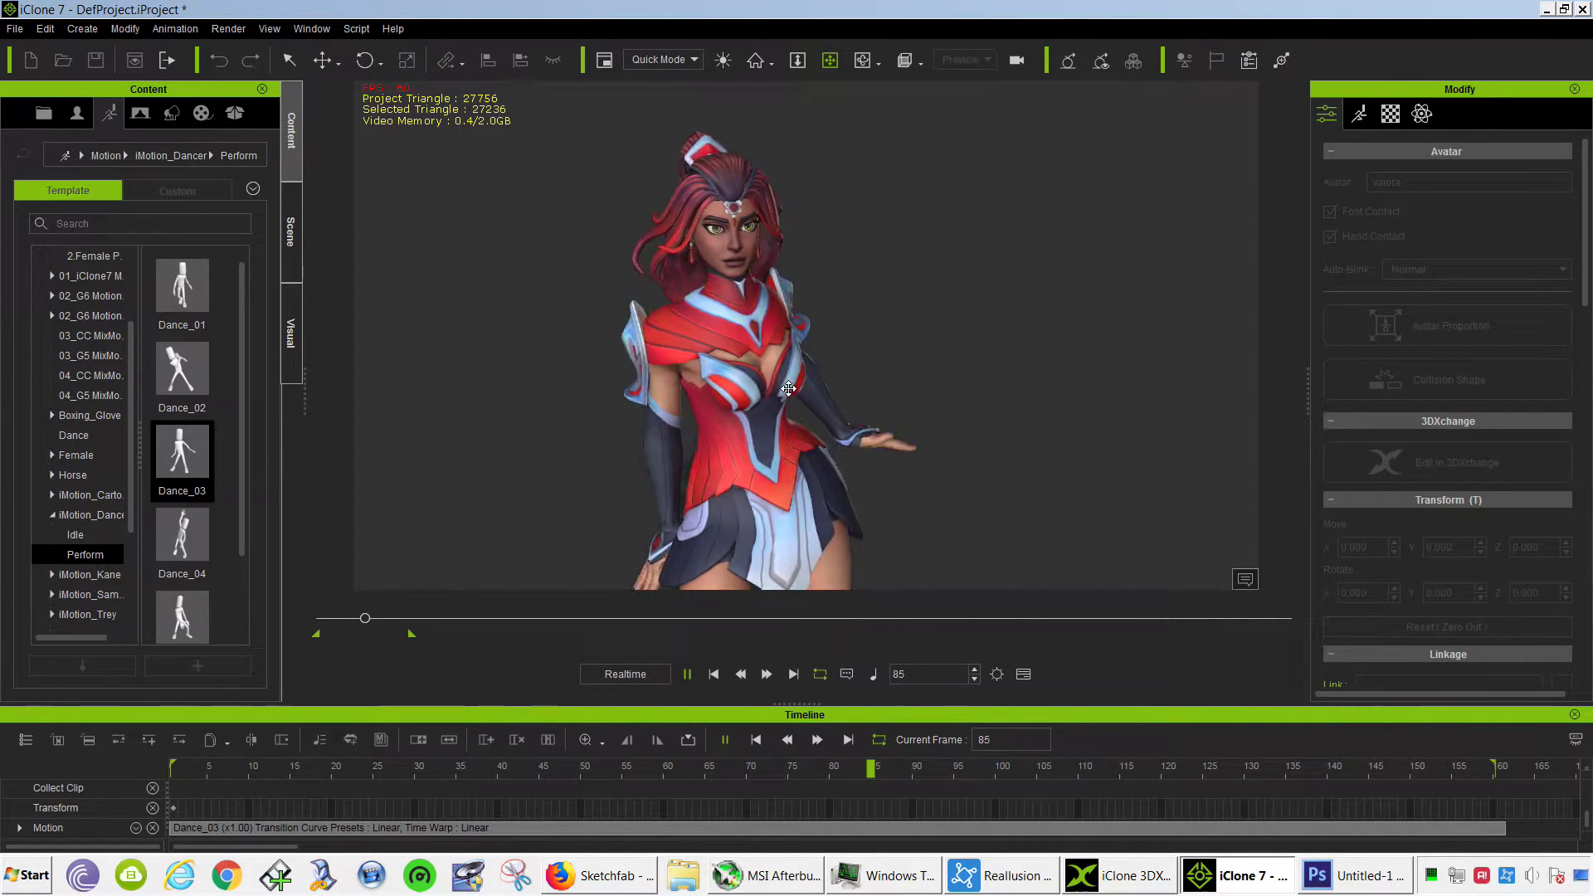
scroll(723, 408, up, 5)
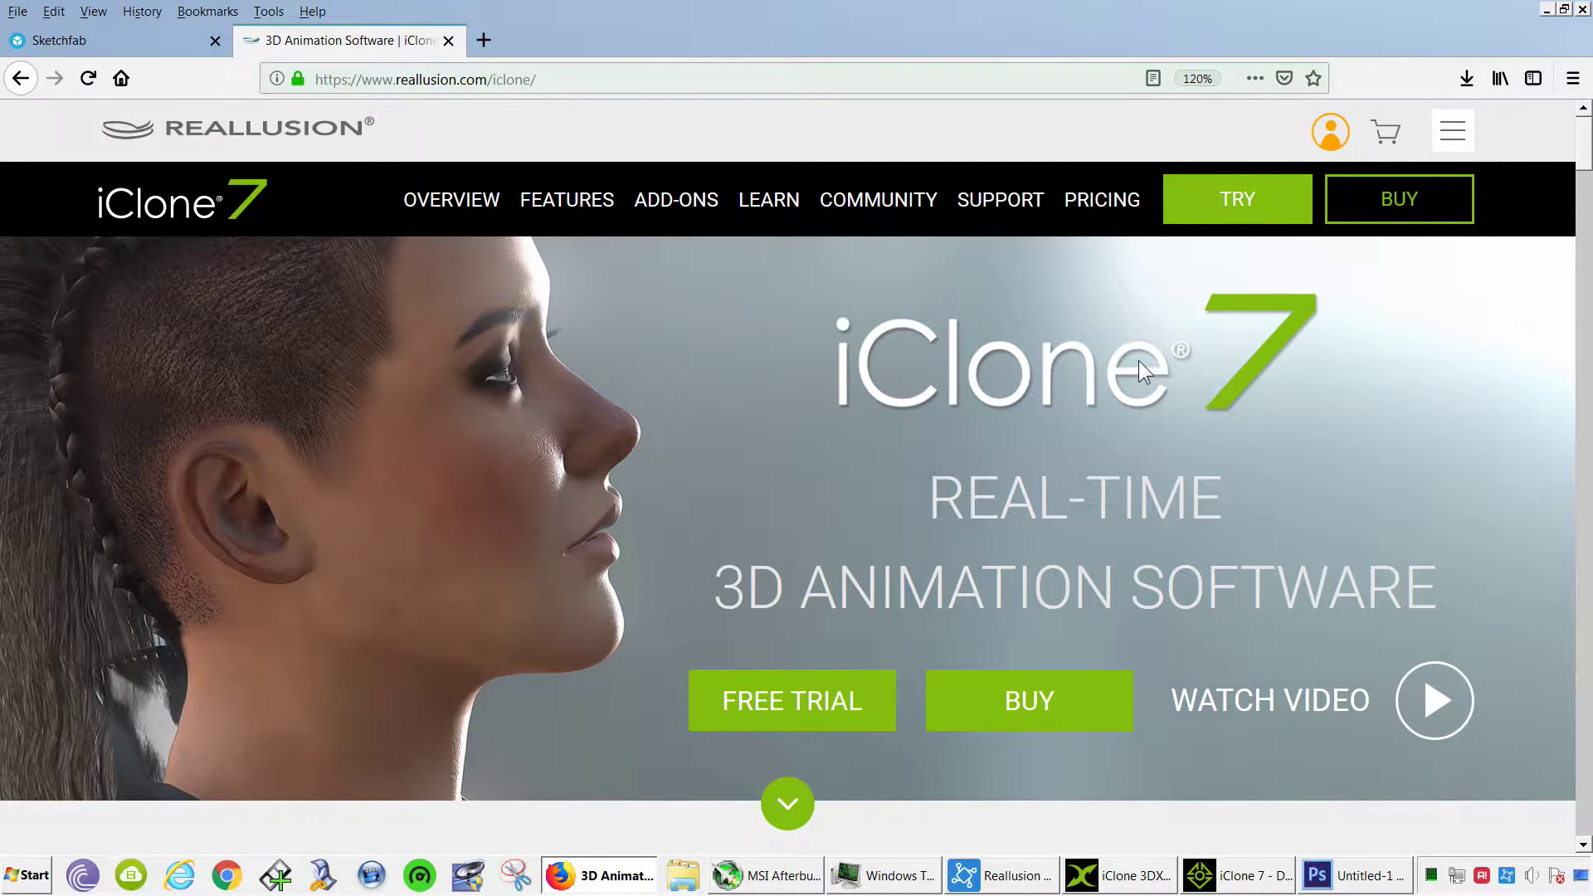
- Rotate the Valora model on Sketchfab, then open the Reallusion 3DXchange search result
click(132, 41)
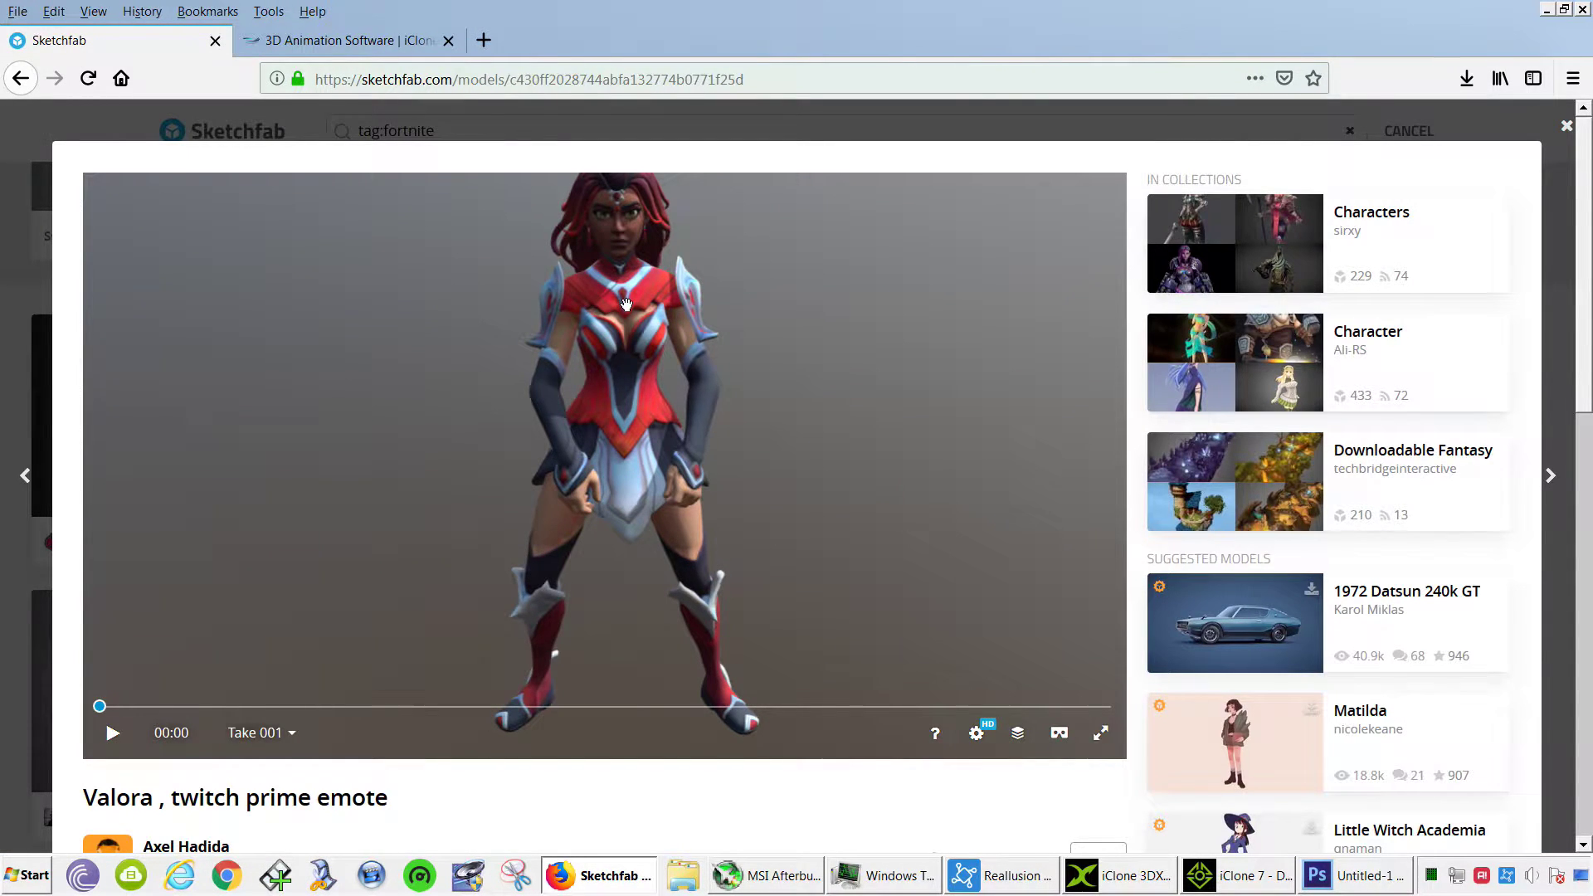
scroll(627, 303, down, 2)
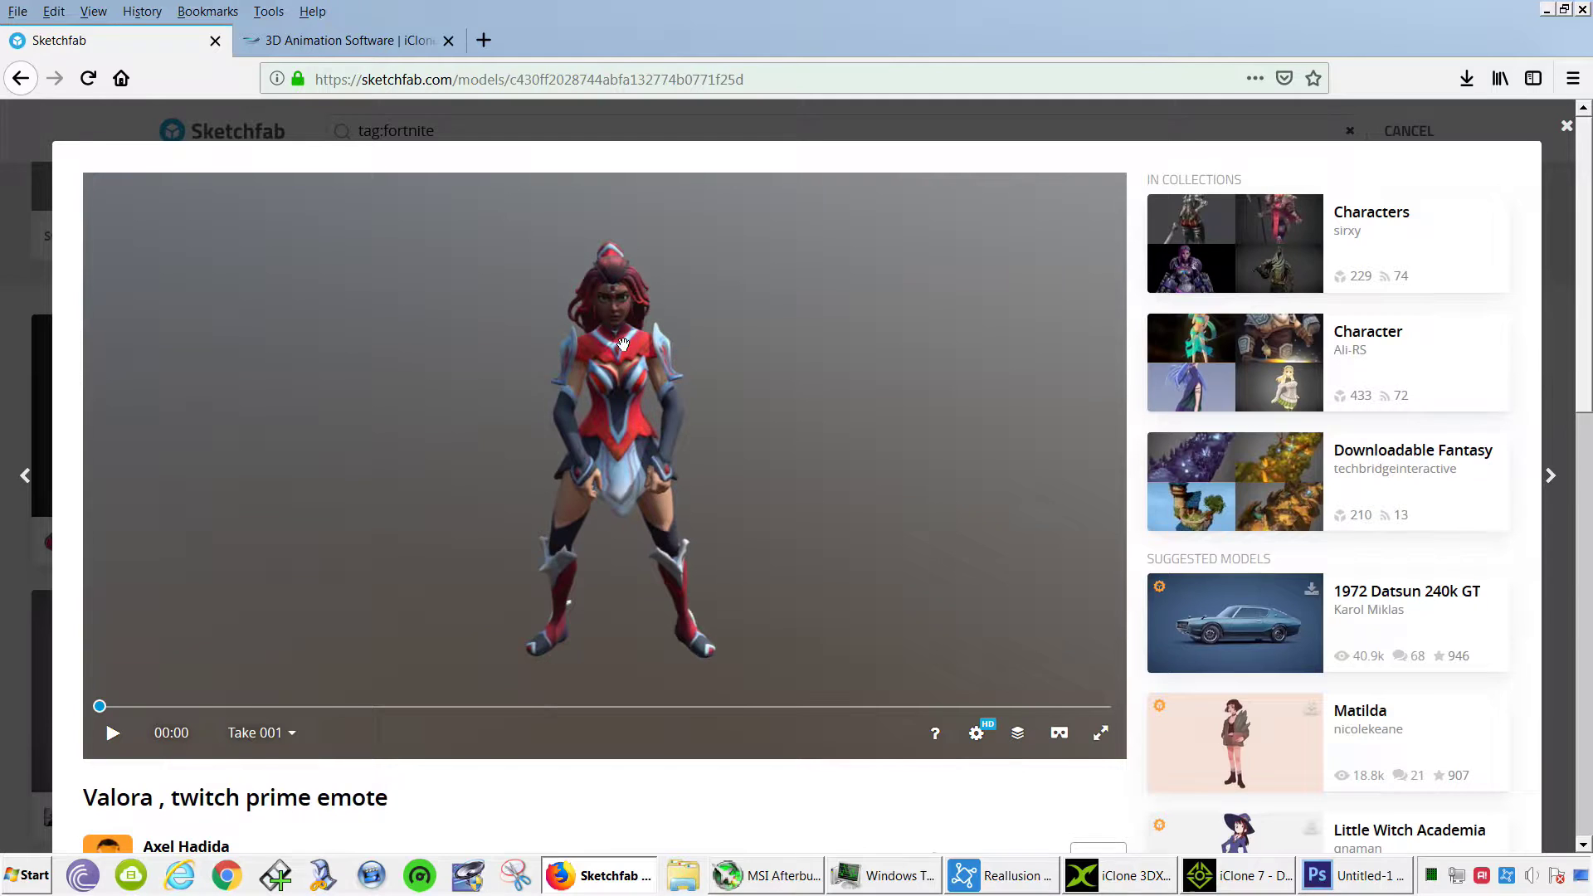
scroll(622, 344, up, 2)
key(ctrl+l)
mouse_move(622, 344)
mouse_down()
mouse_move(704, 334)
mouse_move(736, 402)
mouse_up()
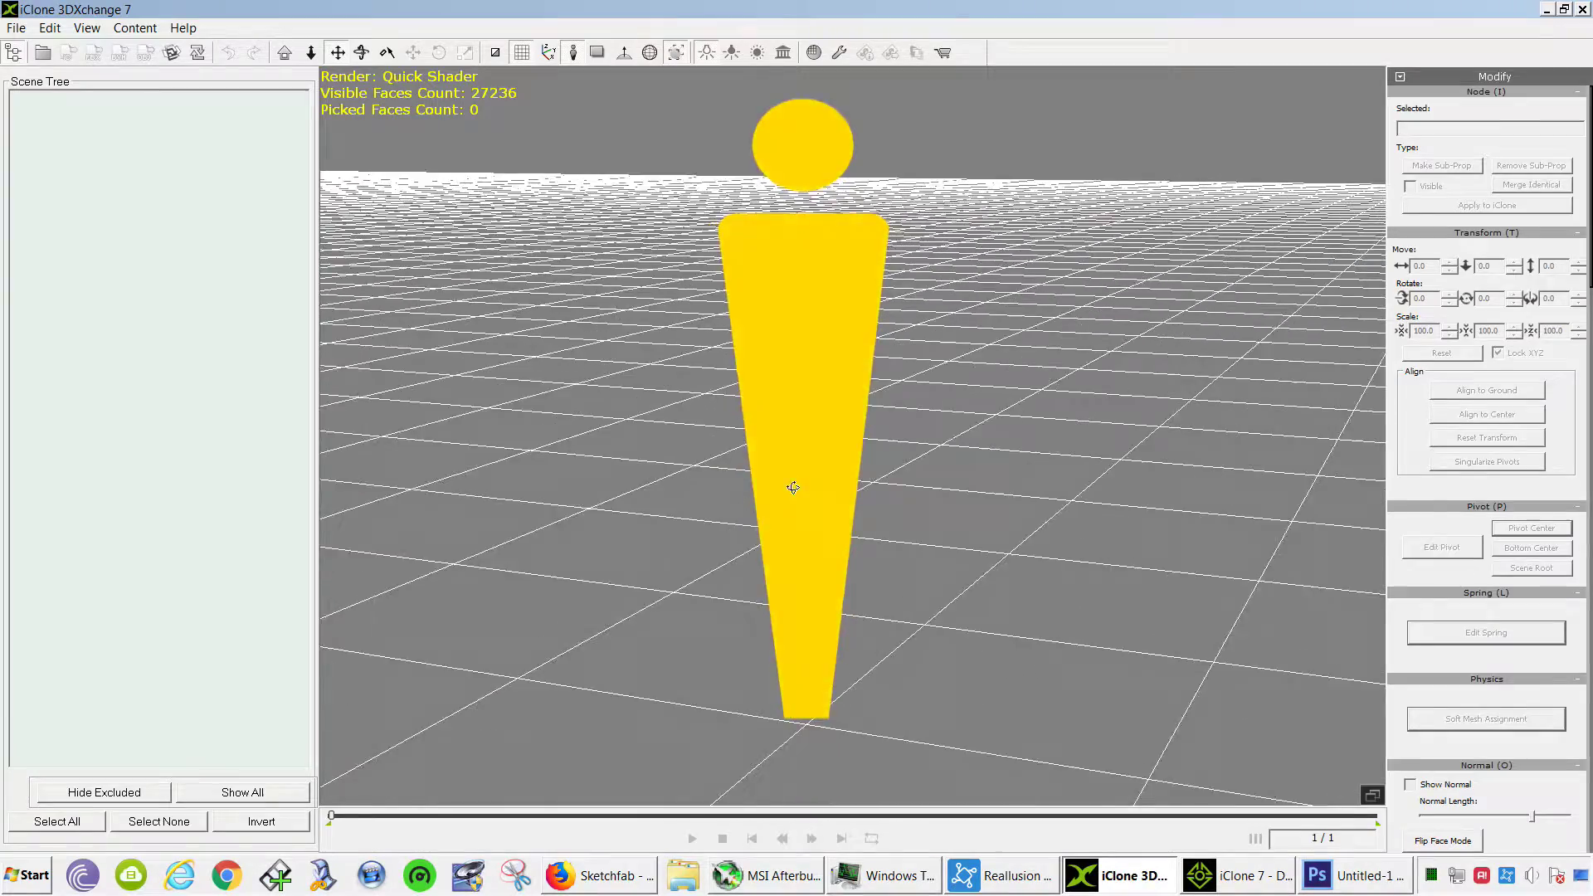
right_drag(792, 486, 965, 471)
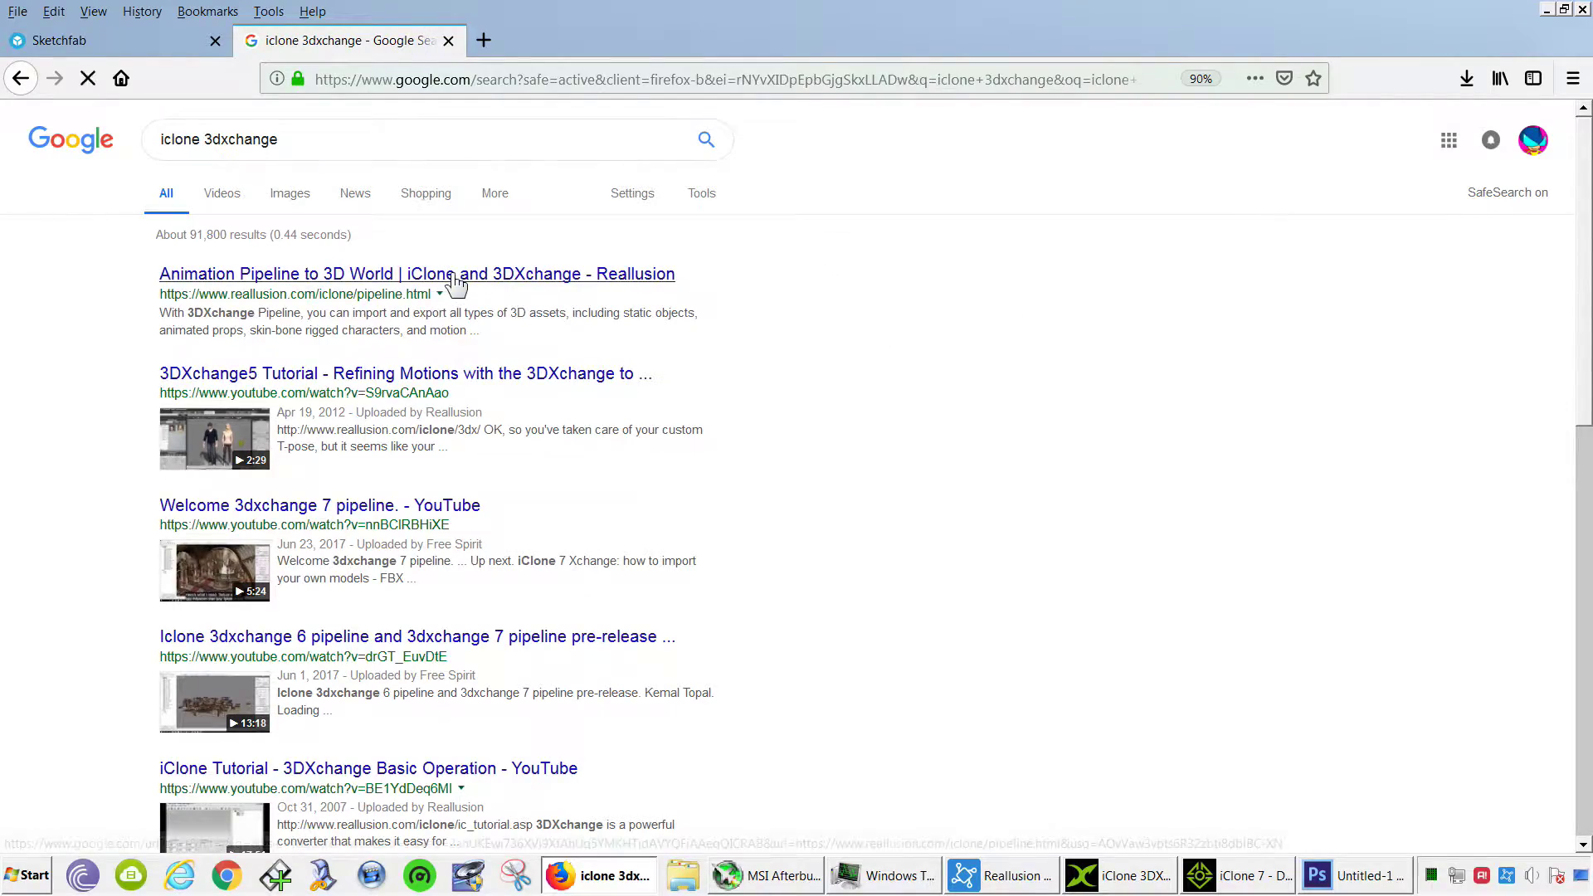
click(510, 279)
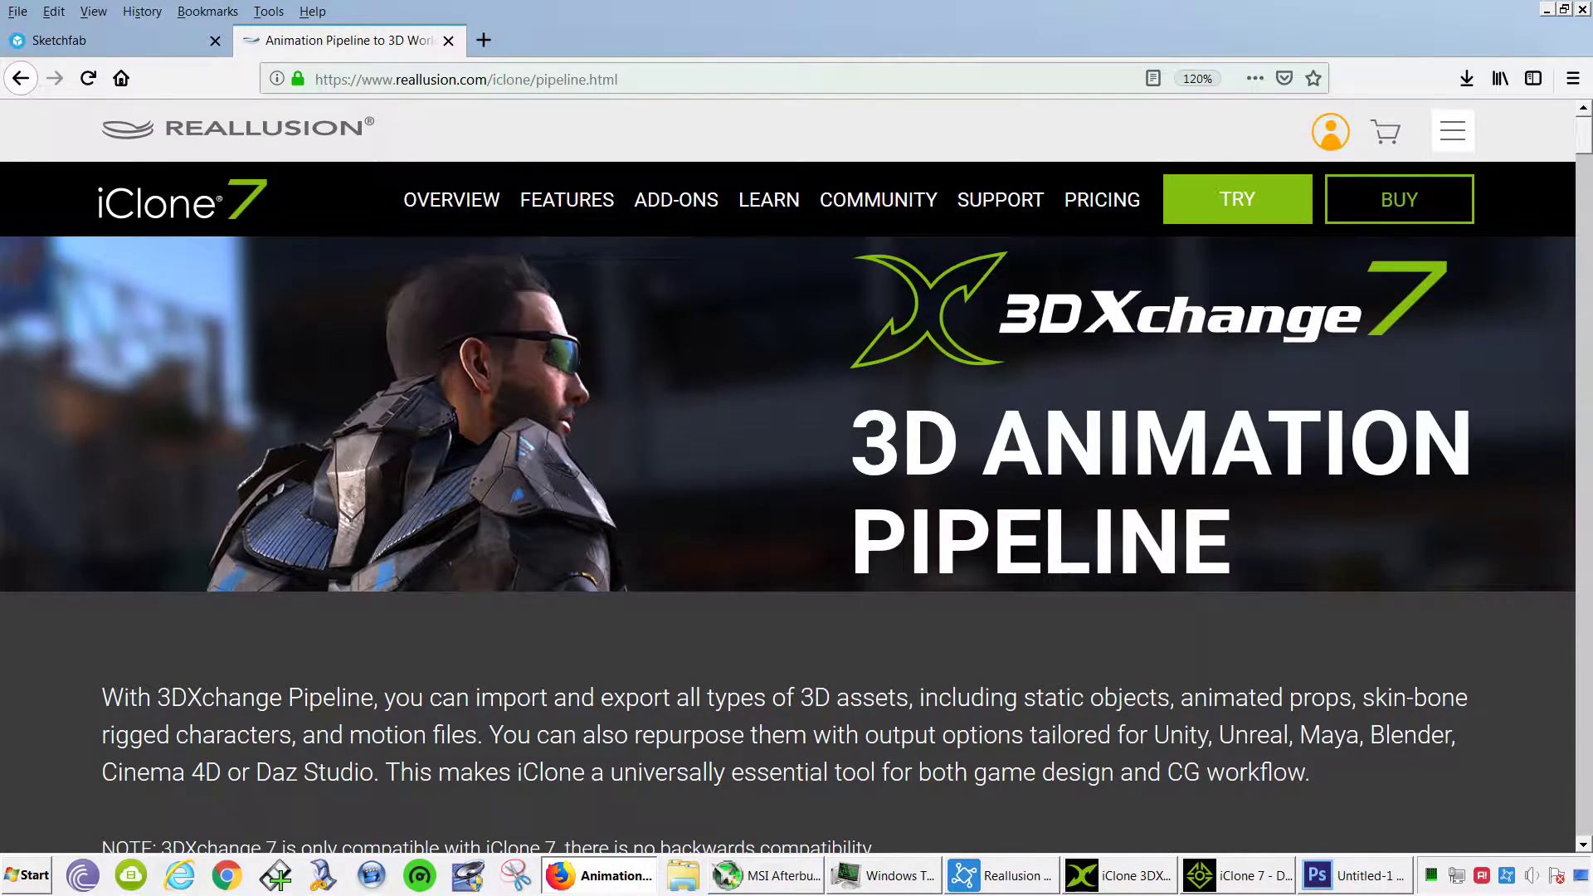
scroll(996, 499, down, 5)
scroll(996, 497, up, 2)
scroll(996, 498, up, 3)
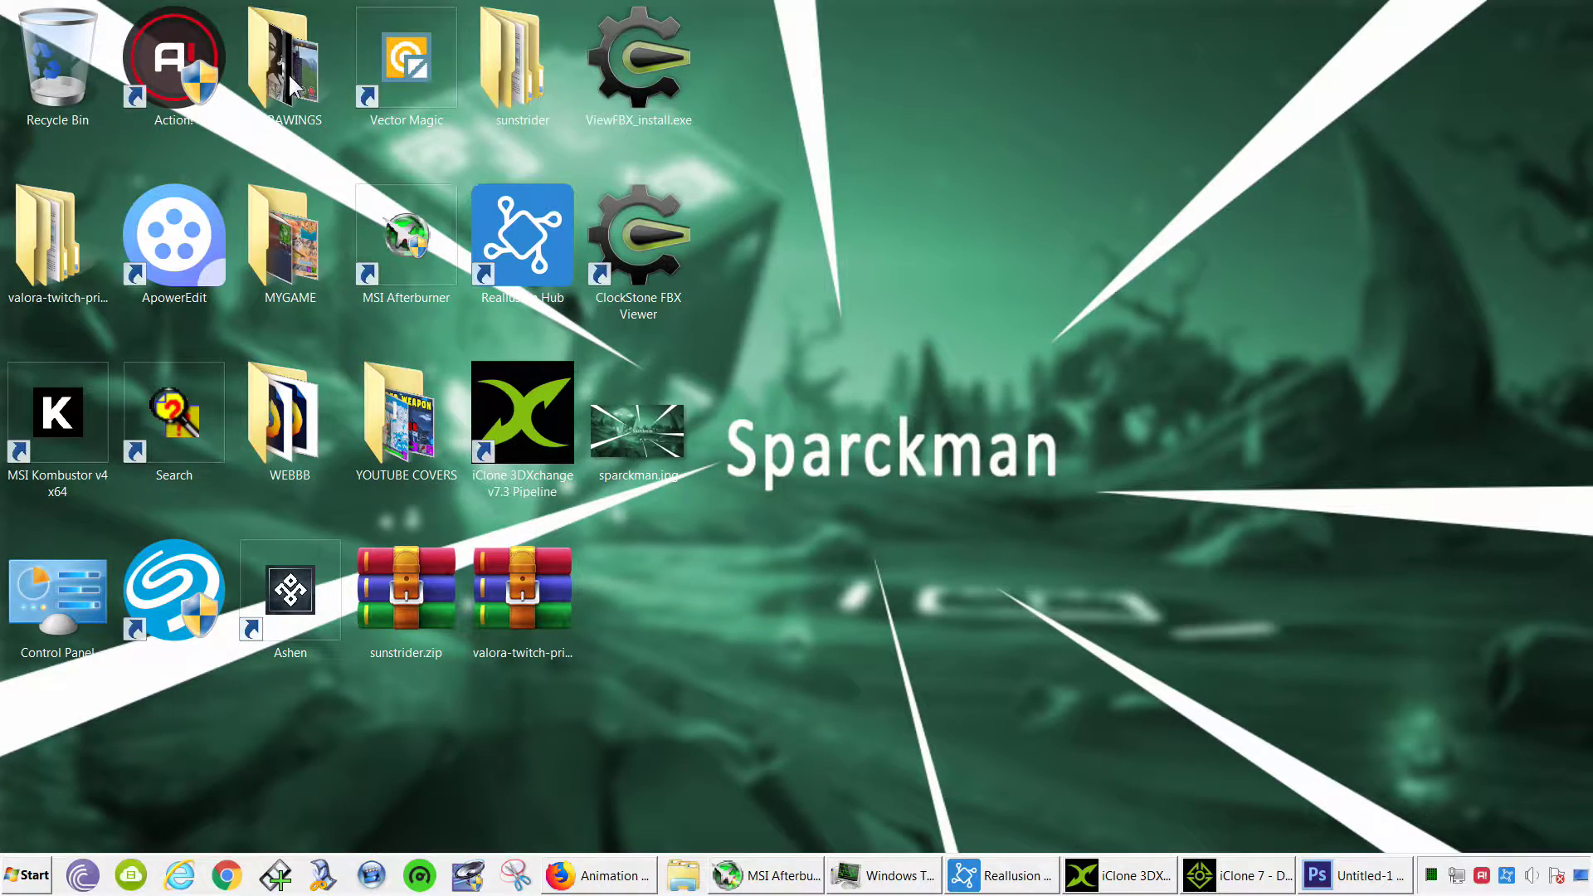
- Browse valora-twitch-prime-emote from textures back to source and select valora.fbx
double_click(66, 228)
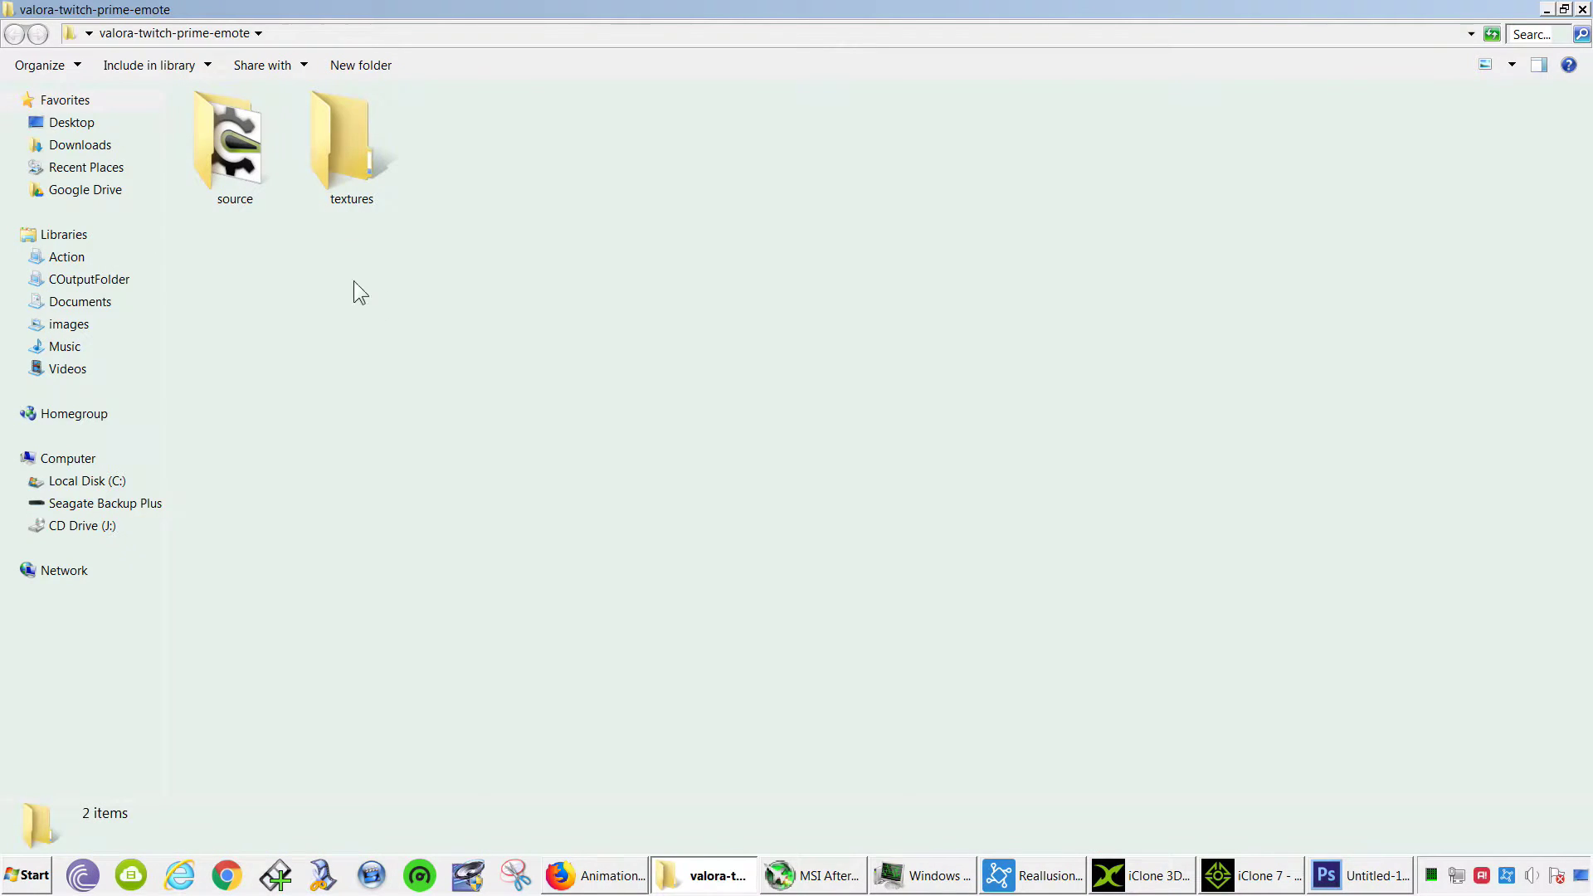
double_click(339, 144)
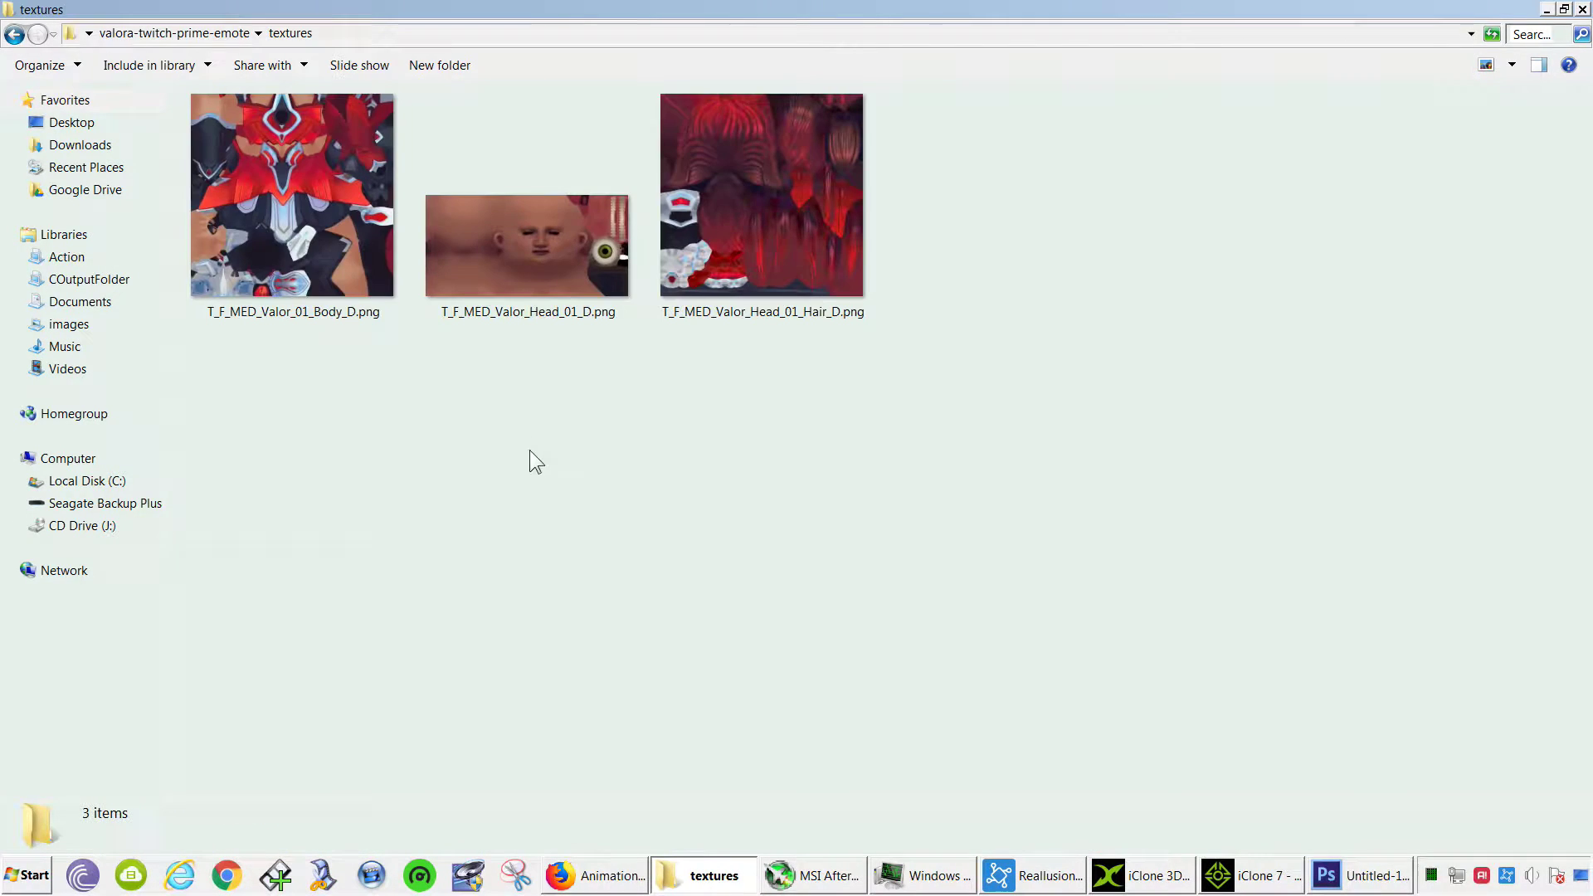
click(18, 35)
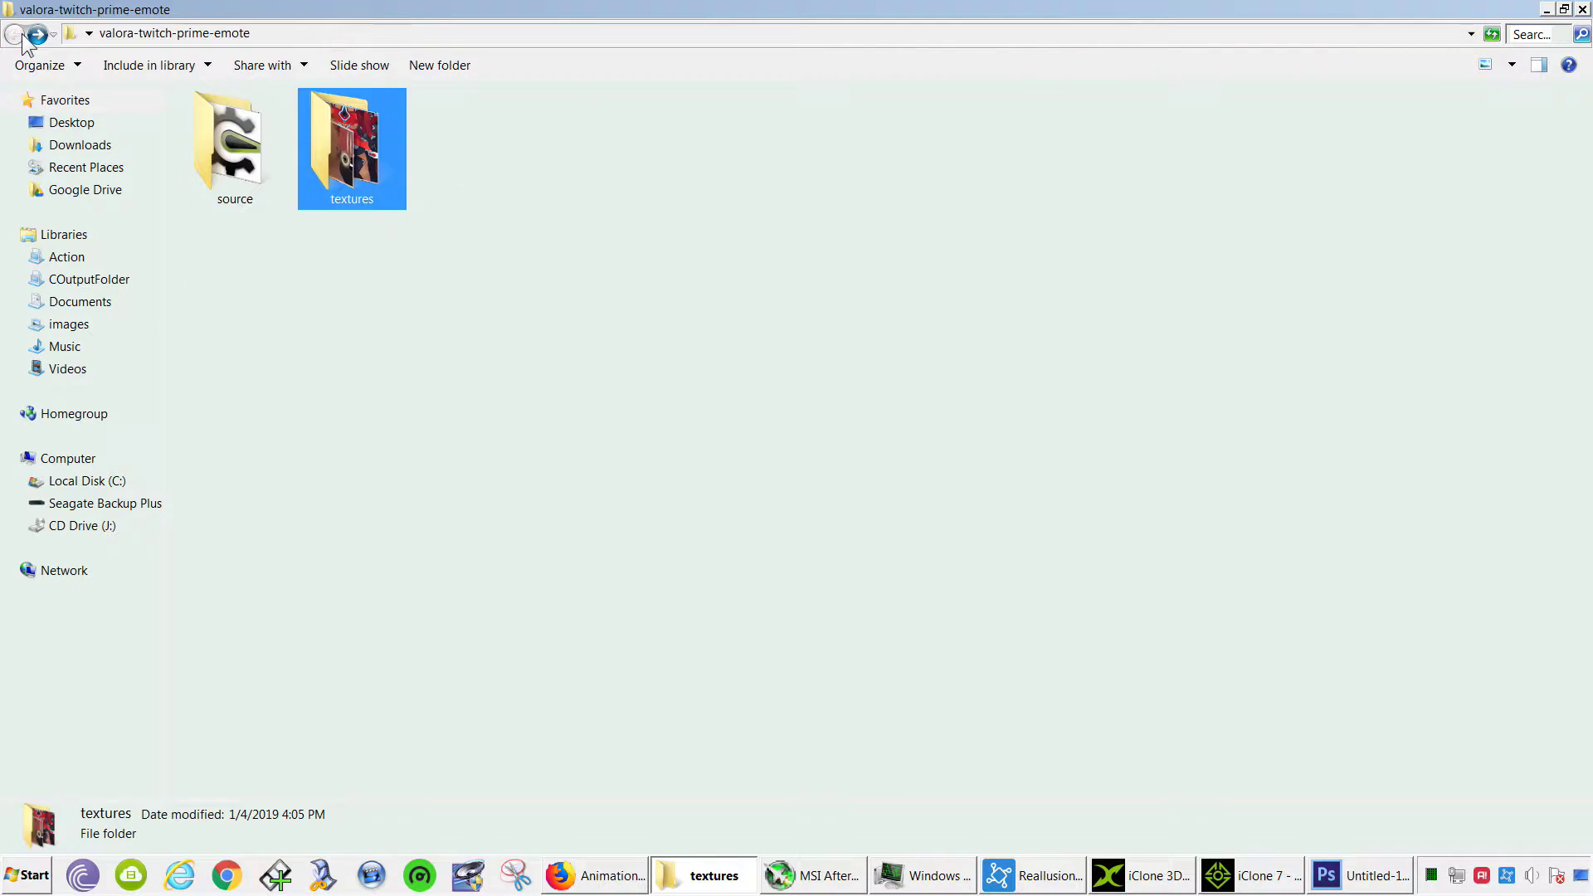
double_click(240, 148)
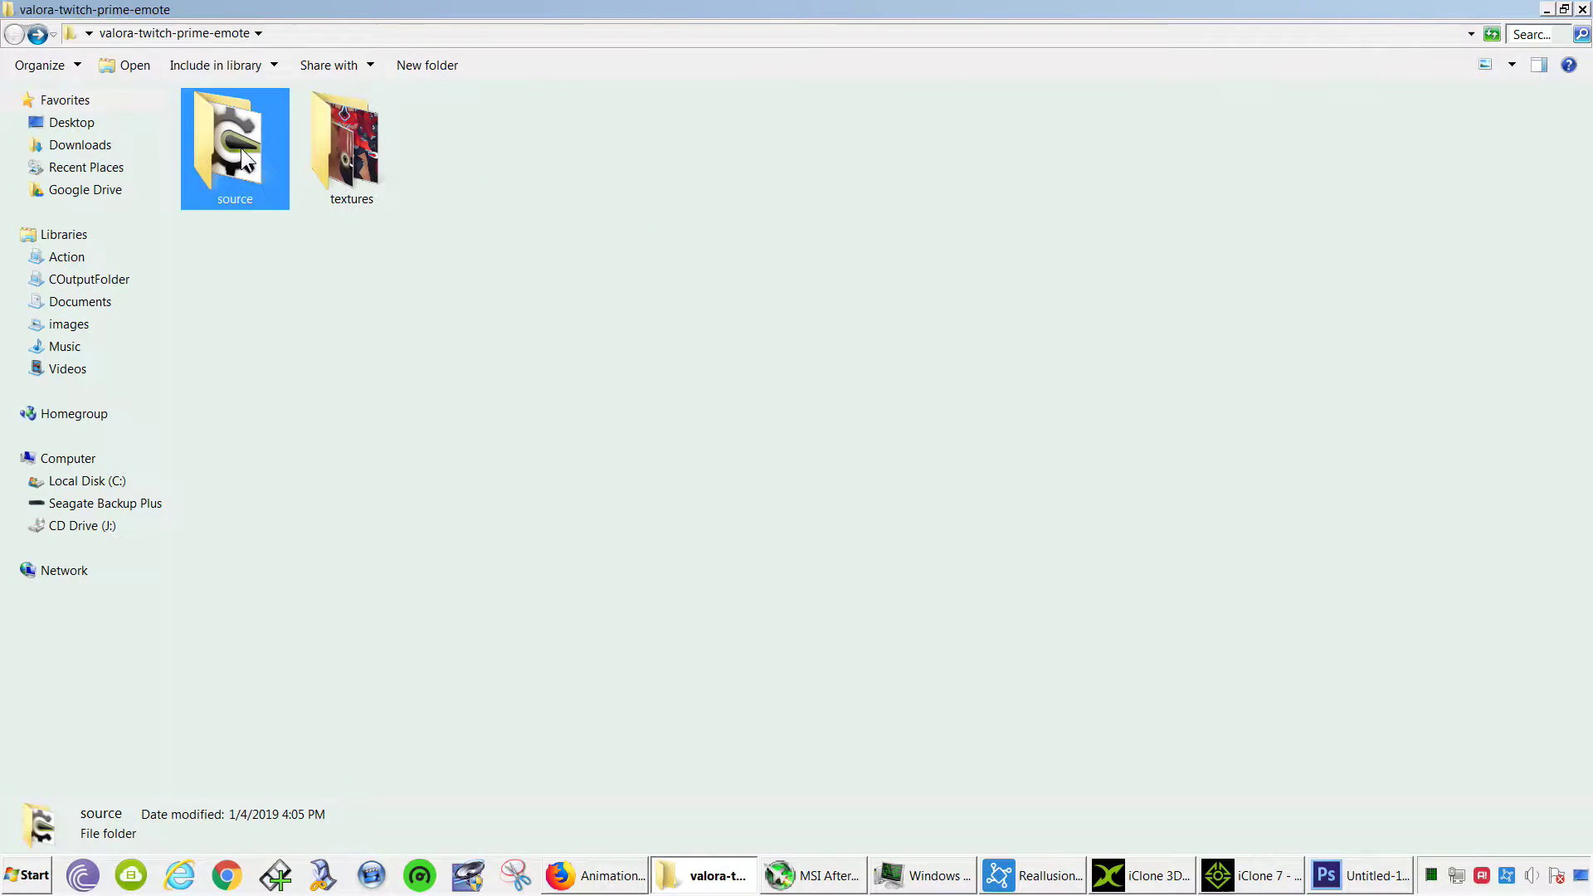
click(255, 150)
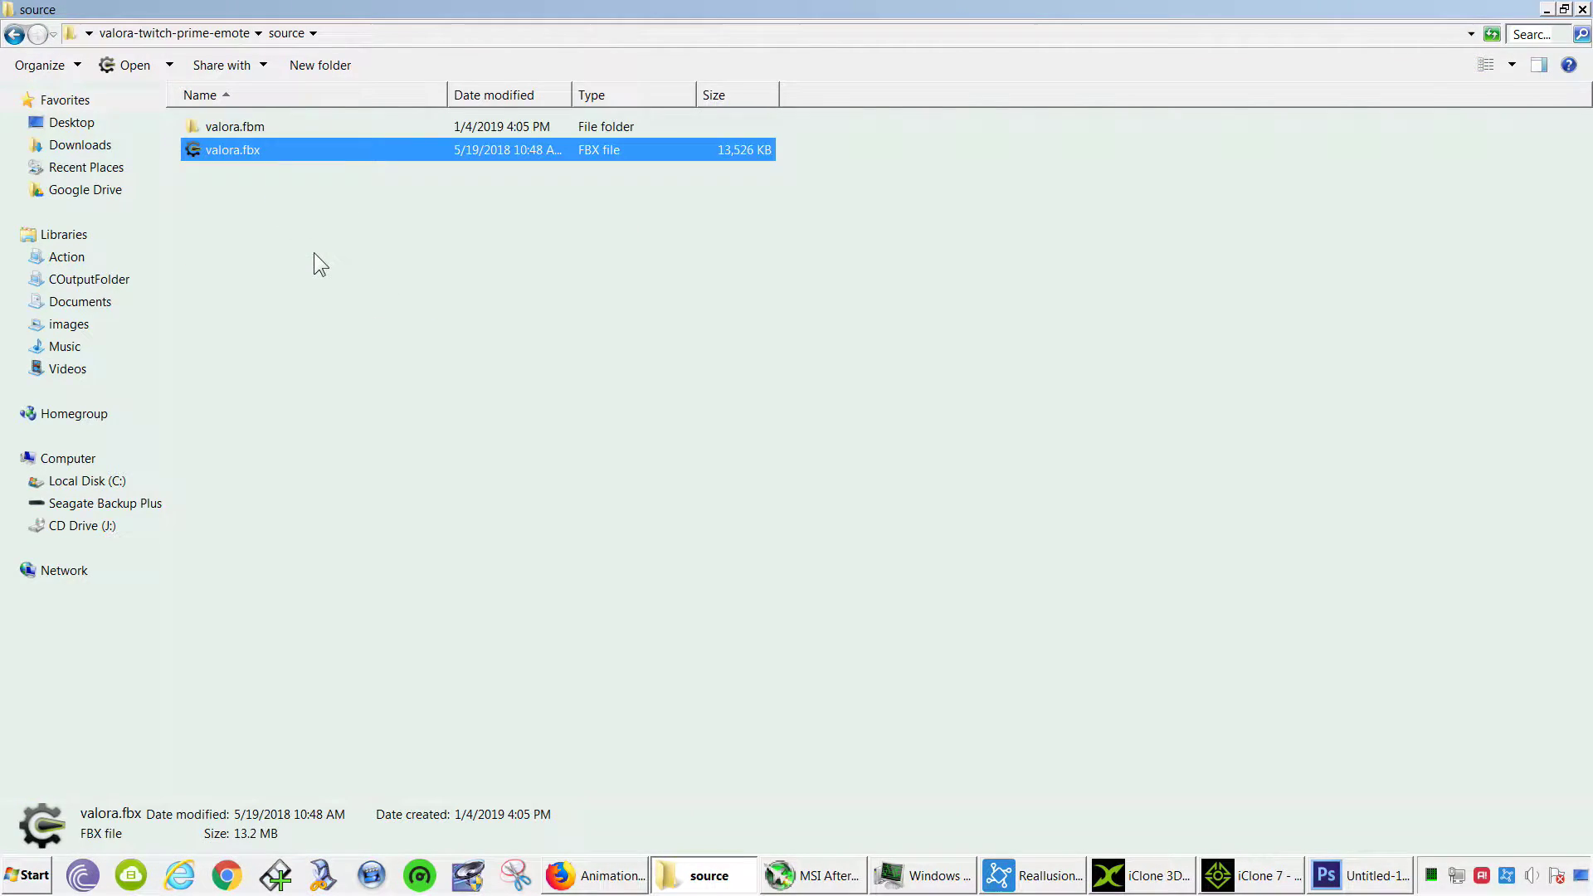
ctrl+scroll(322, 276, up, 2)
ctrl+scroll(346, 322, up, 1)
ctrl+scroll(434, 338, up, 2)
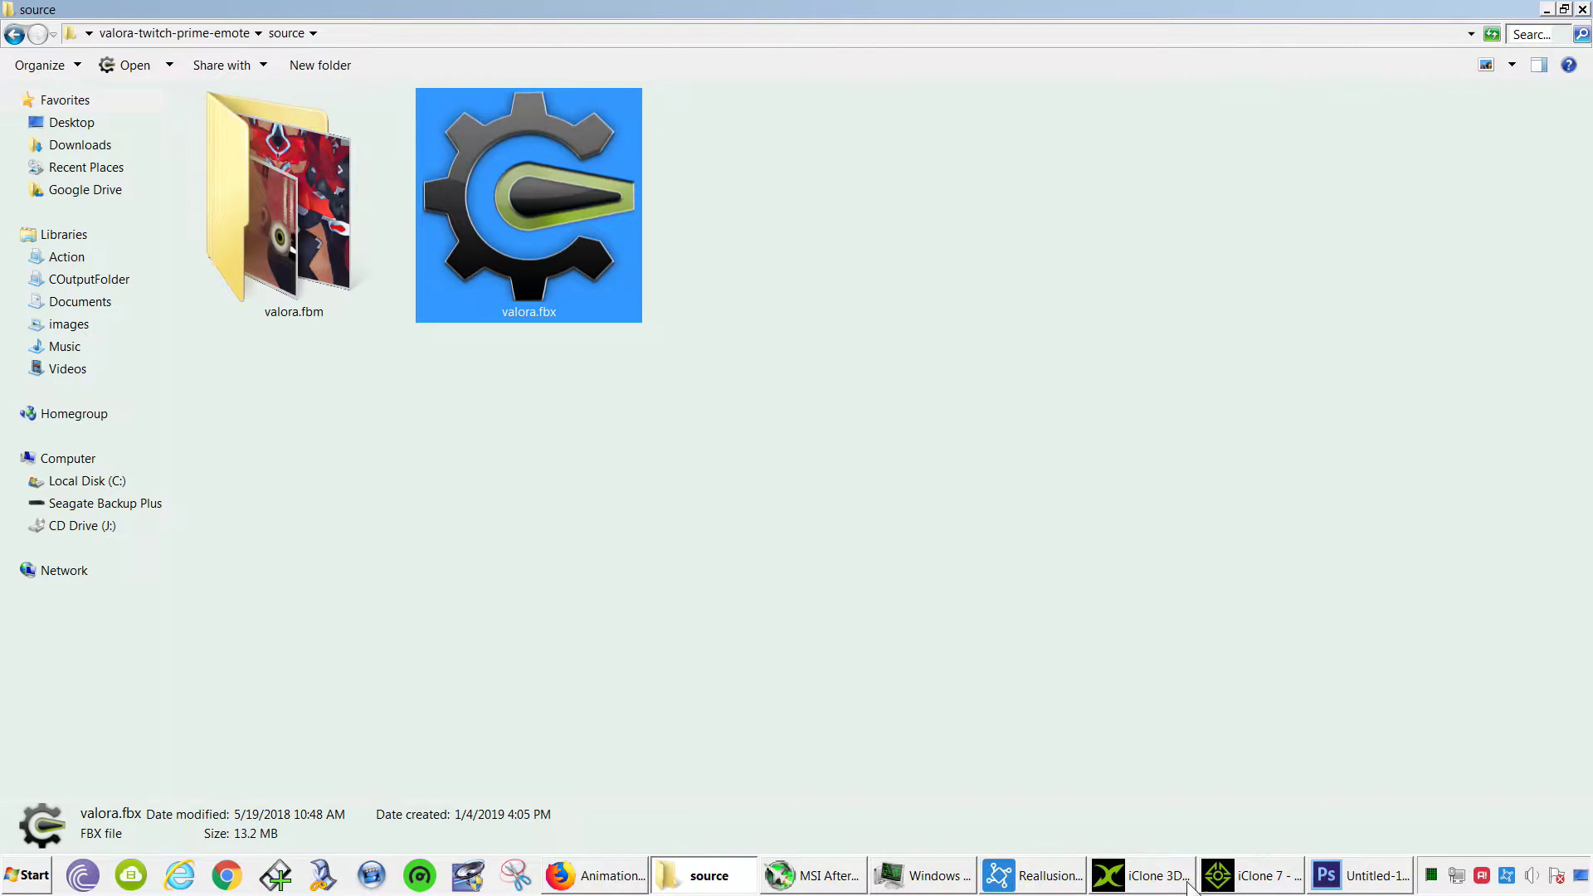
- Load valora.fbx into 3DXchange with default FBX settings as a non-standard character
click(1158, 879)
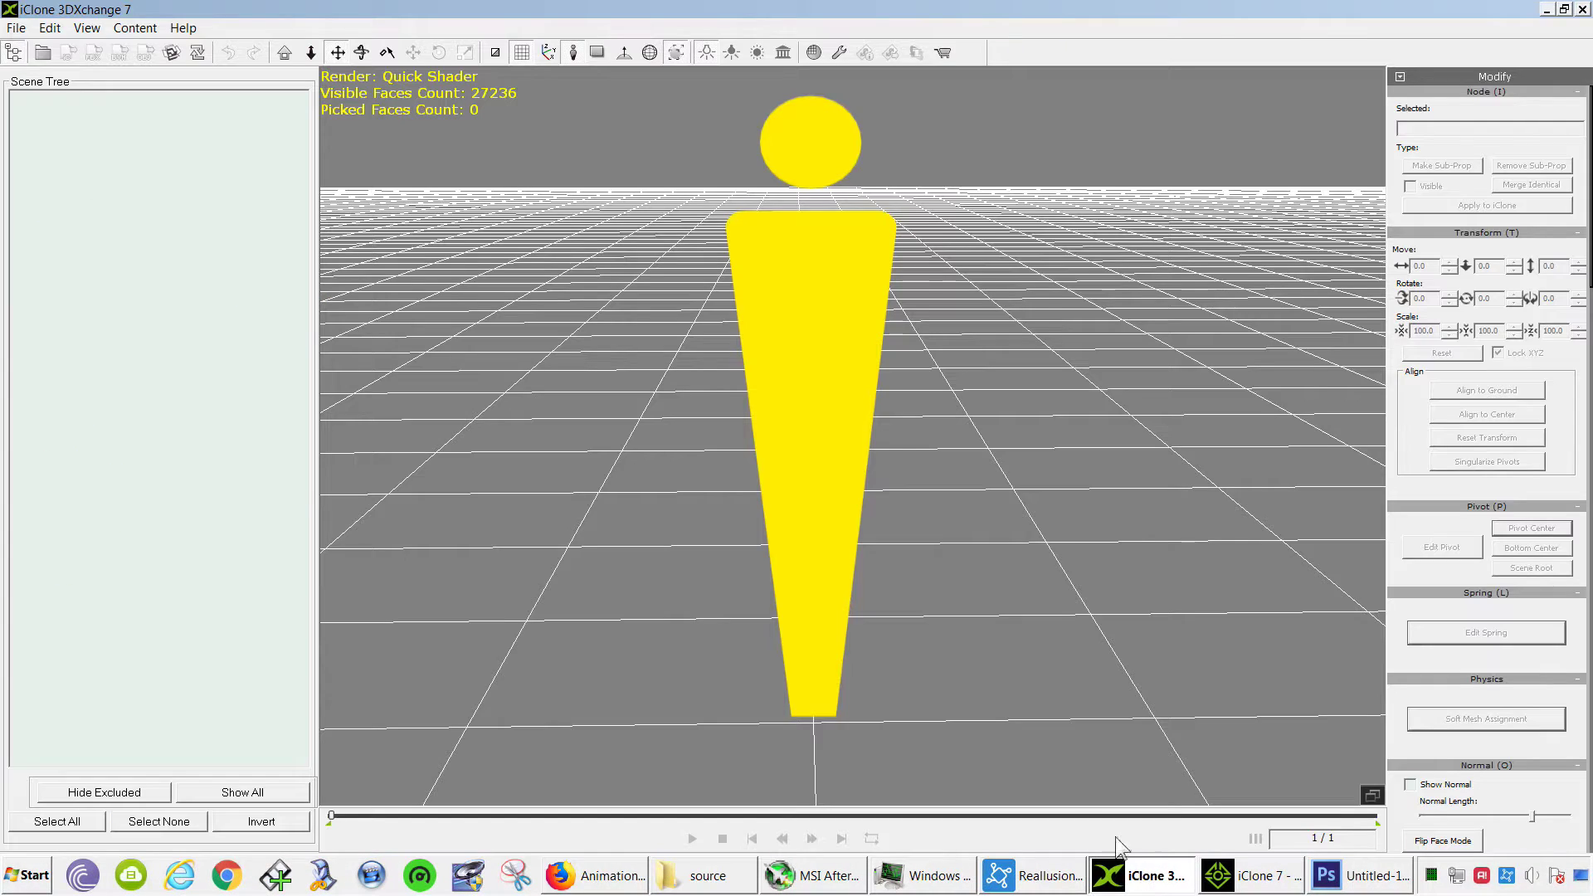
click(45, 55)
click(652, 318)
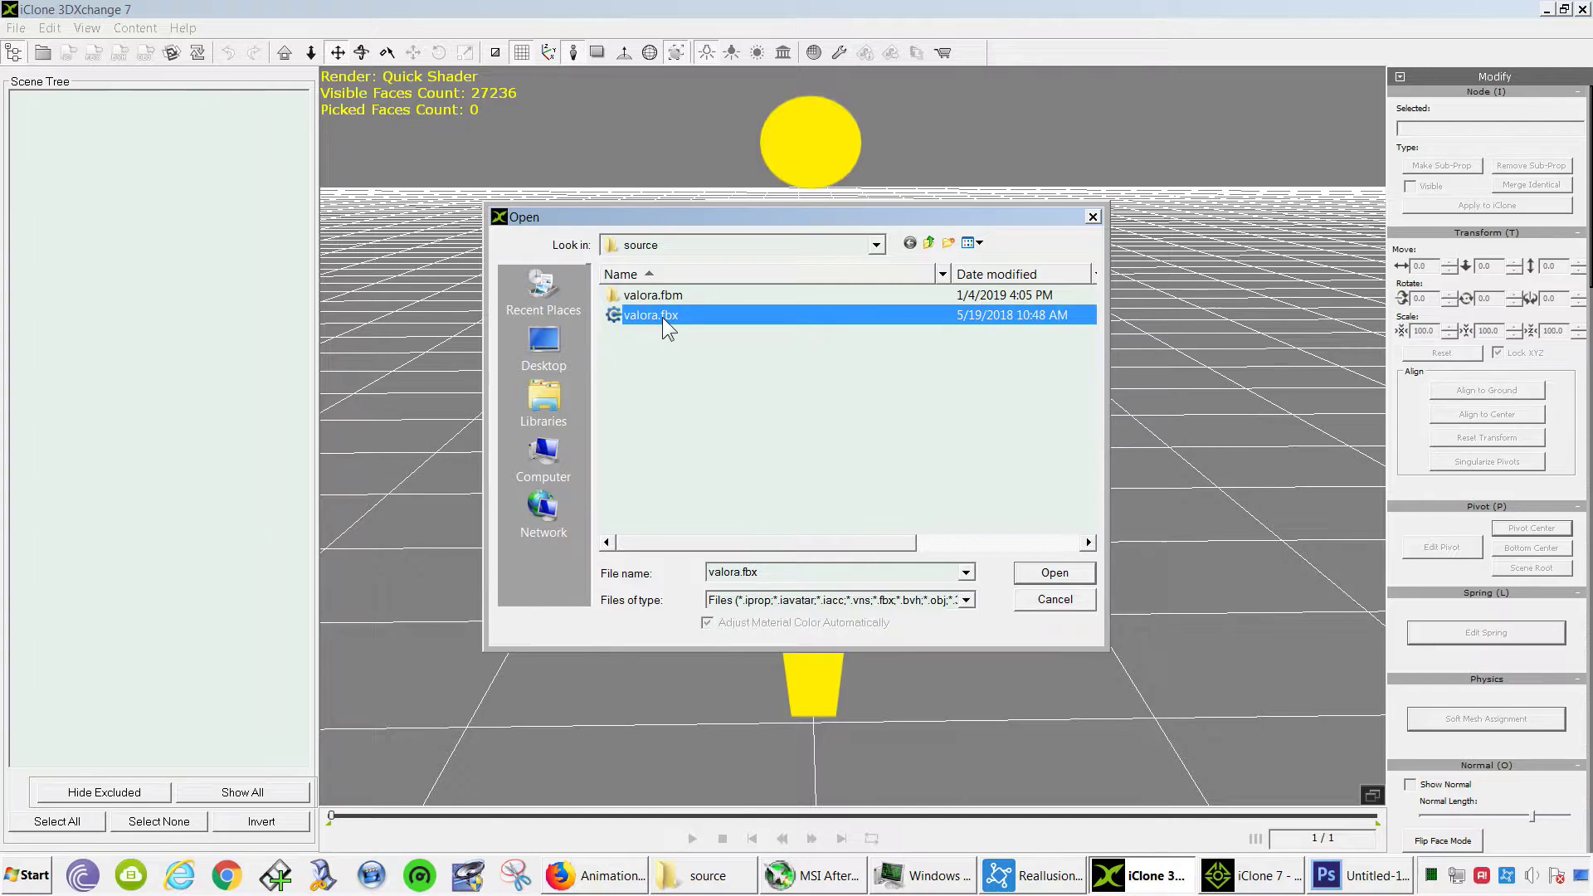
double_click(662, 318)
click(770, 512)
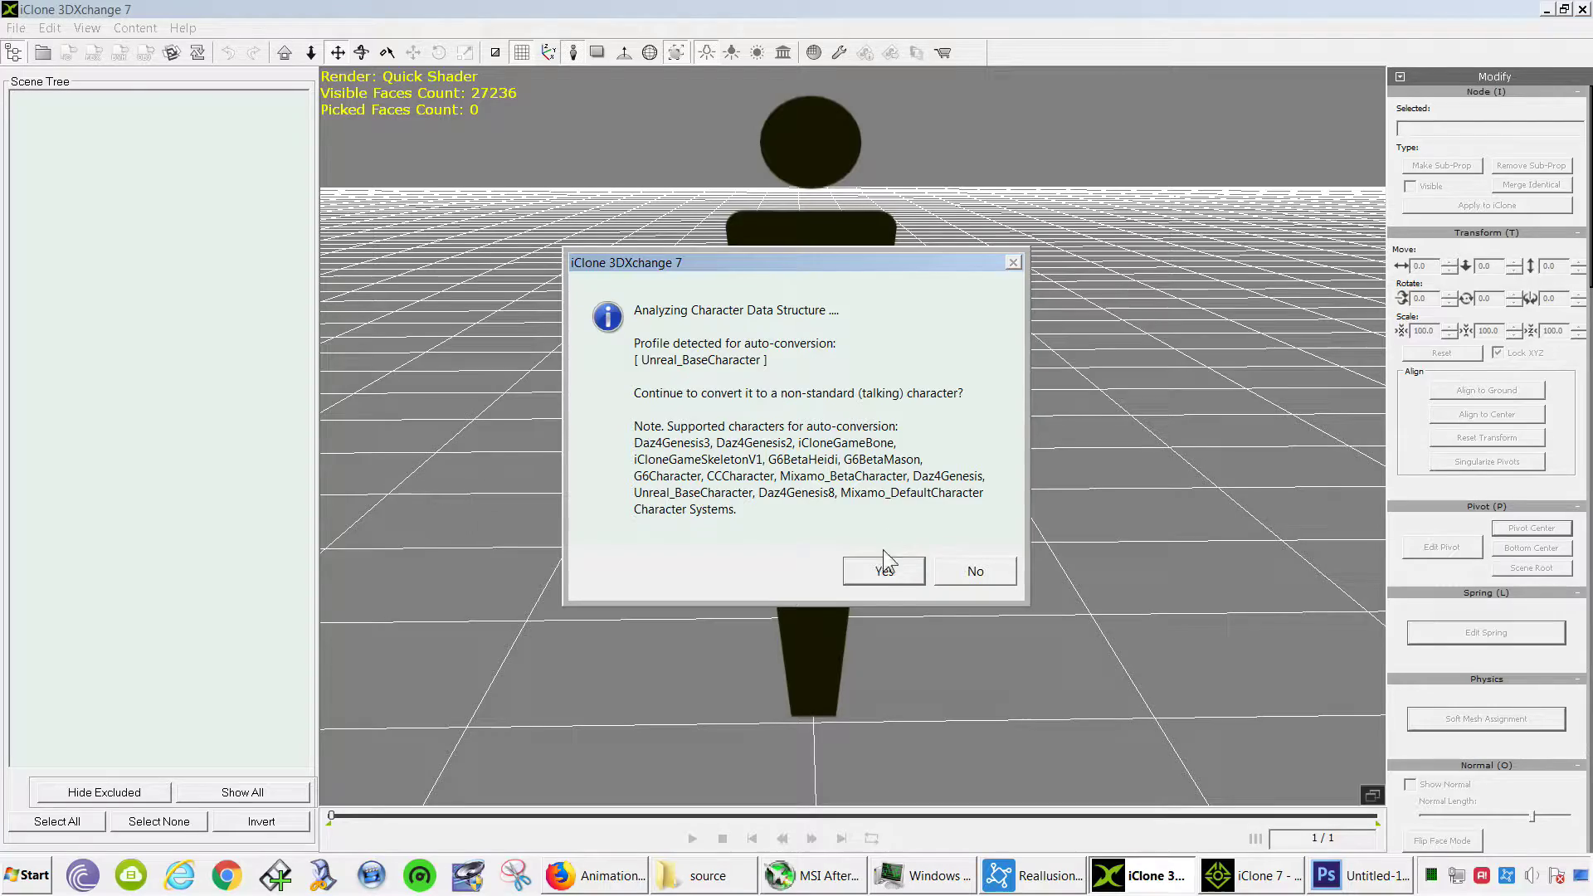
click(890, 578)
click(878, 512)
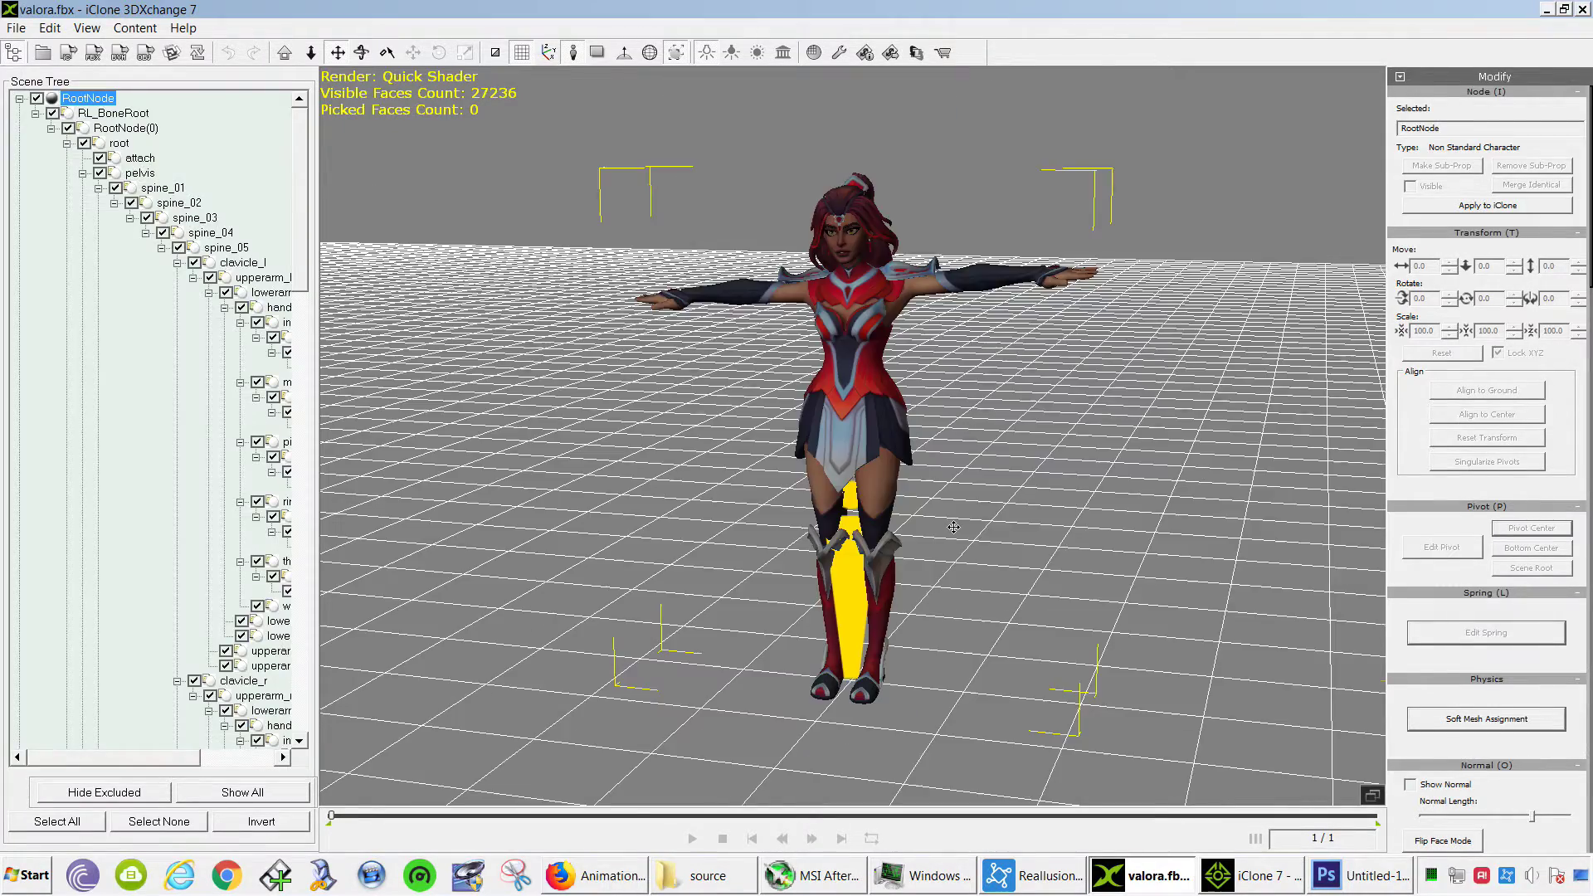
mouse_move(905, 523)
right_down()
mouse_move(390, 430)
mouse_move(874, 331)
right_up()
scroll(875, 330, up, 2)
scroll(875, 330, up, 2)
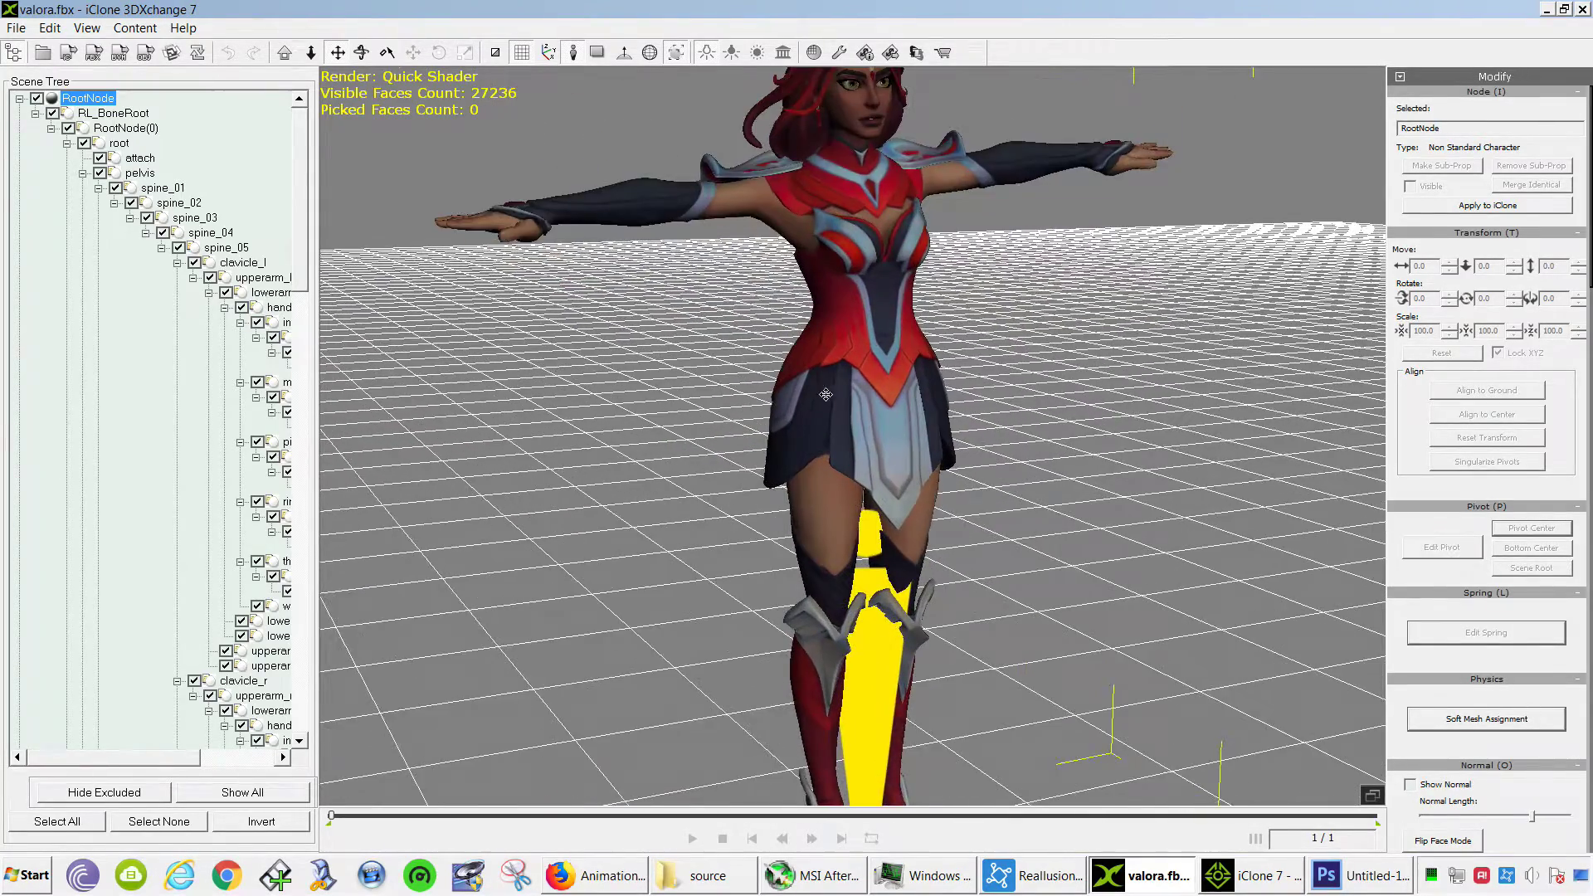
scroll(874, 329, up, 3)
scroll(895, 258, down, 2)
middle_drag(894, 258, 983, 377)
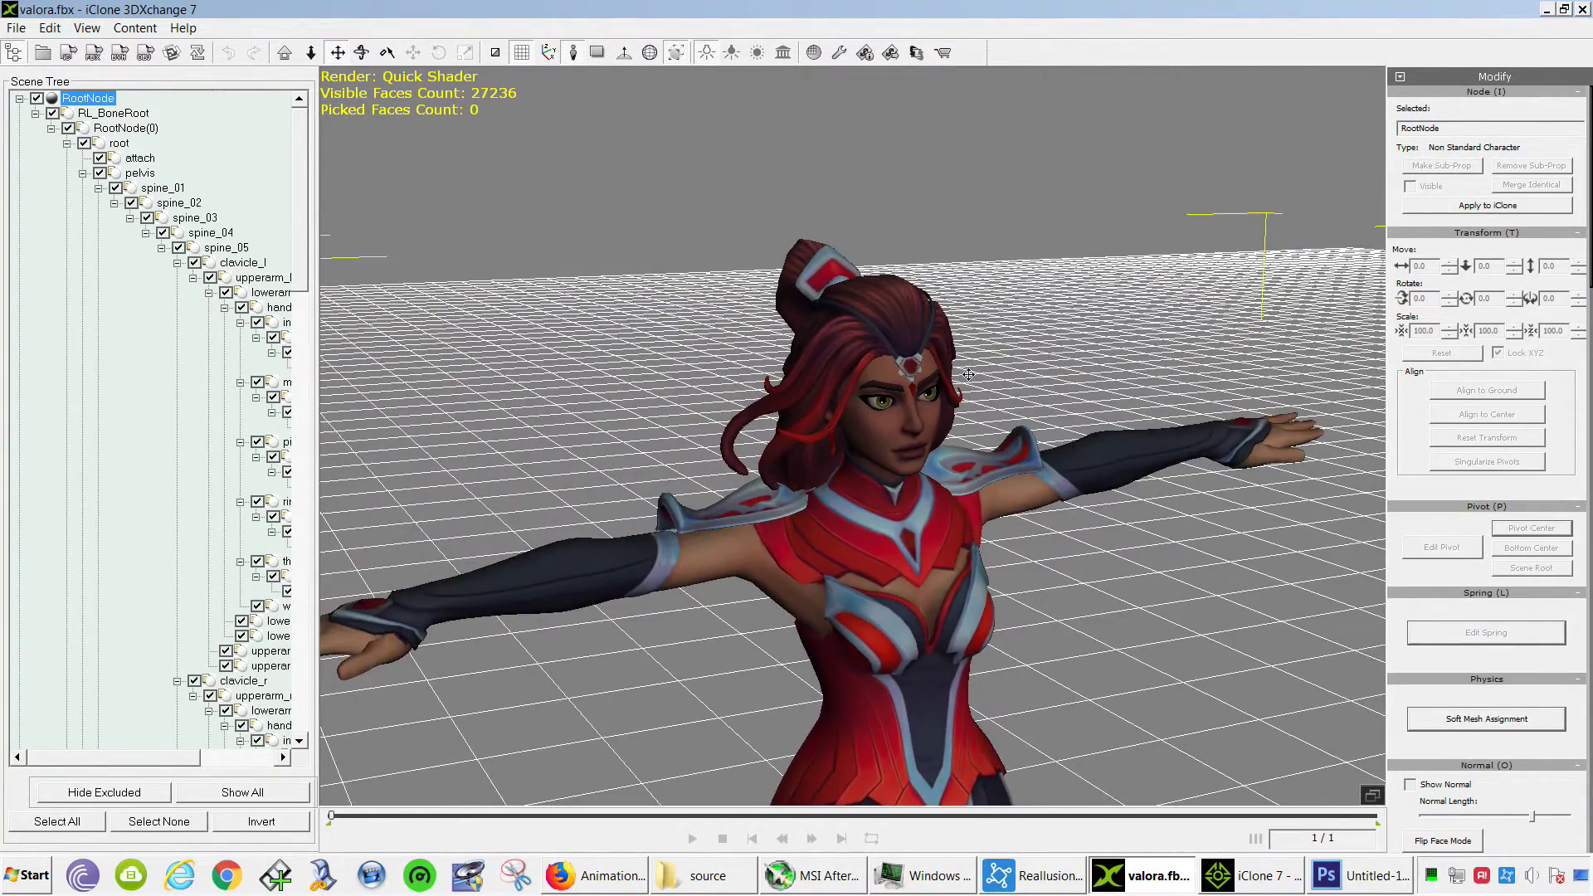
scroll(983, 378, up, 3)
scroll(983, 377, up, 2)
right_drag(983, 377, 902, 448)
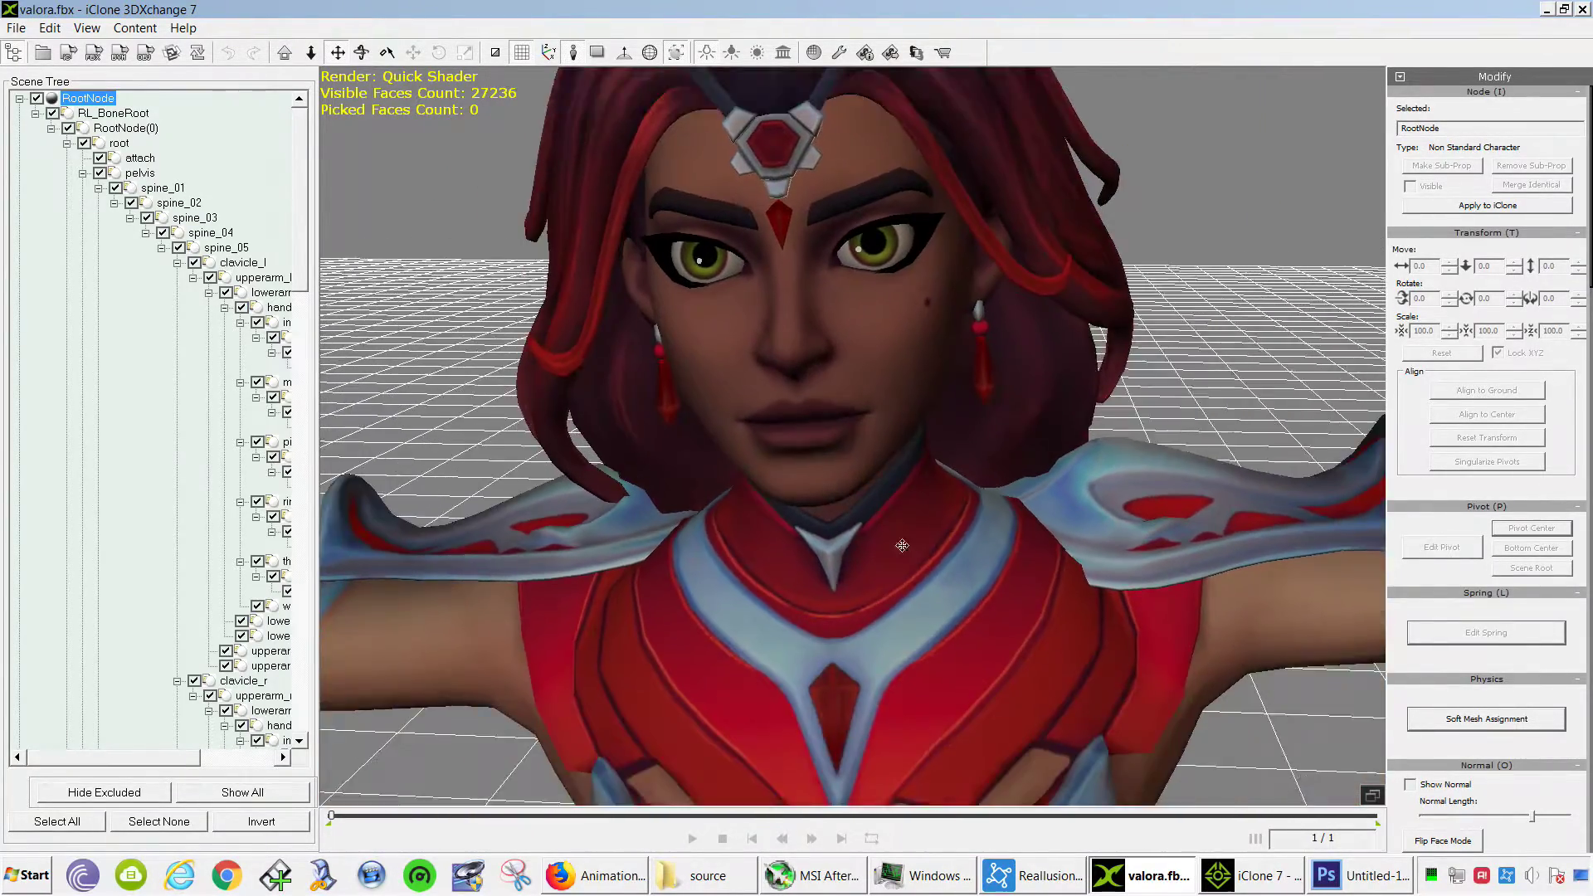
middle_drag(902, 448, 914, 441)
right_drag(1031, 550, 934, 547)
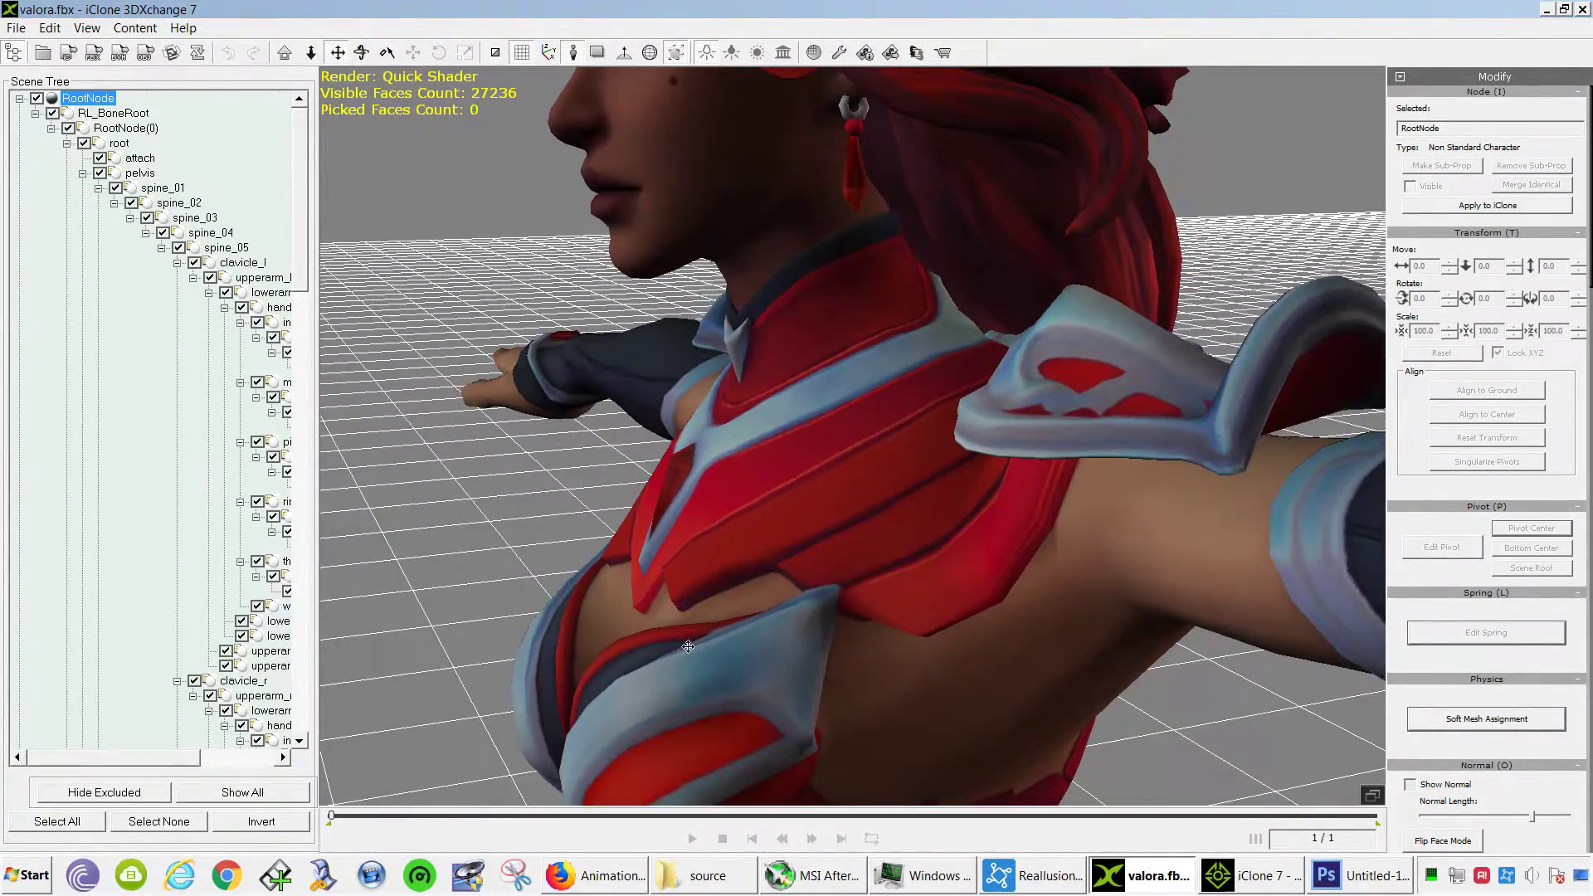
mouse_move(933, 548)
middle_down()
mouse_move(885, 184)
mouse_move(863, 177)
mouse_move(863, 224)
middle_up()
scroll(882, 499, down, 3)
right_drag(881, 500, 858, 510)
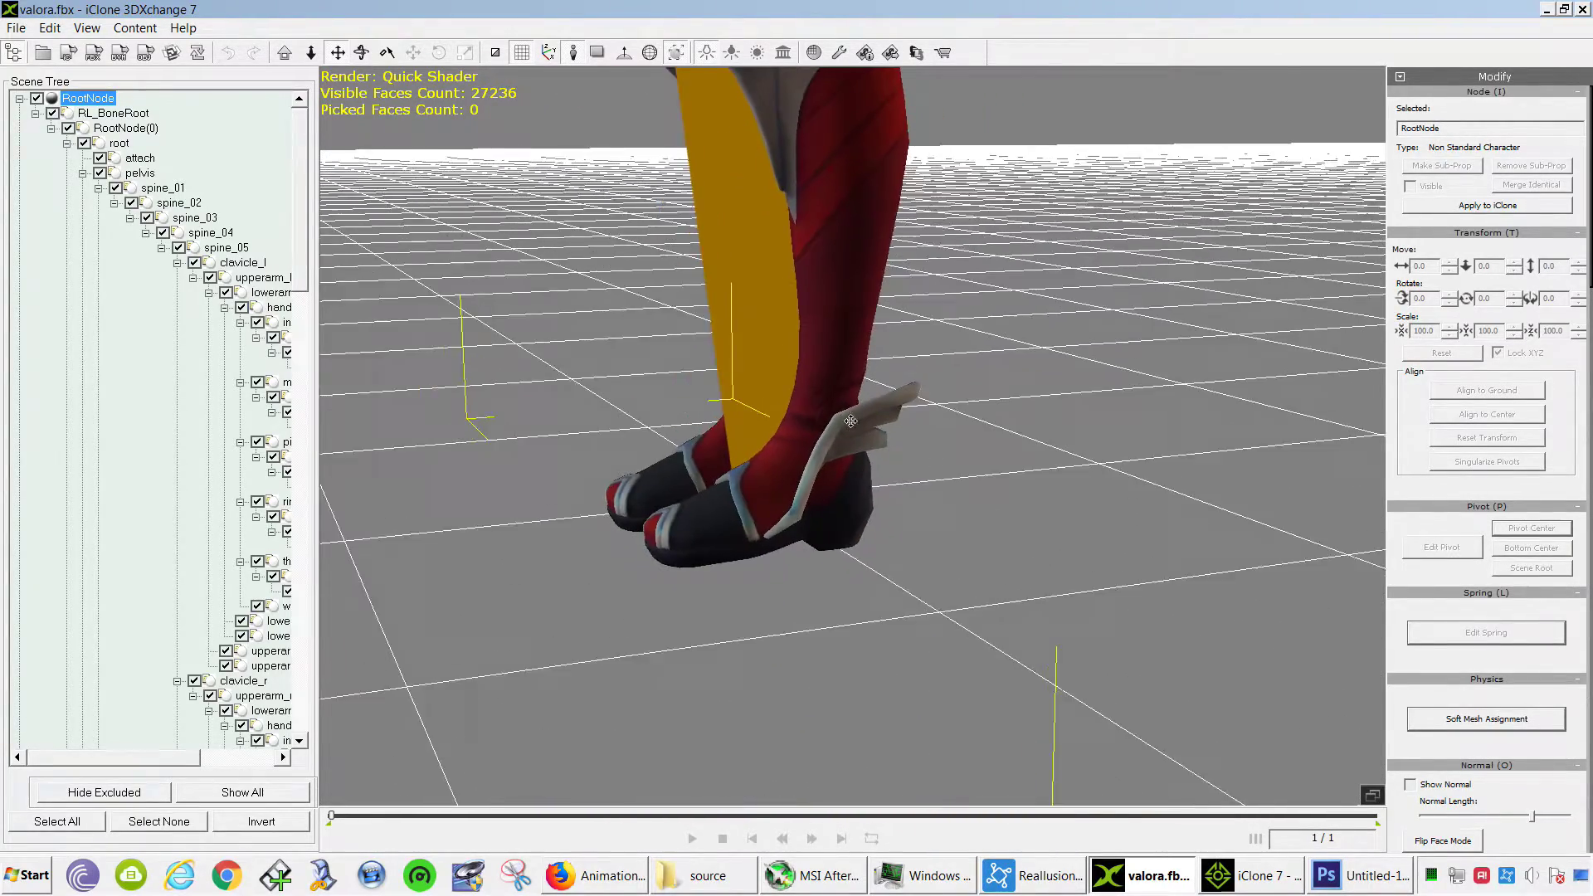
scroll(859, 511, up, 2)
scroll(834, 524, up, 2)
middle_drag(834, 523, 972, 430)
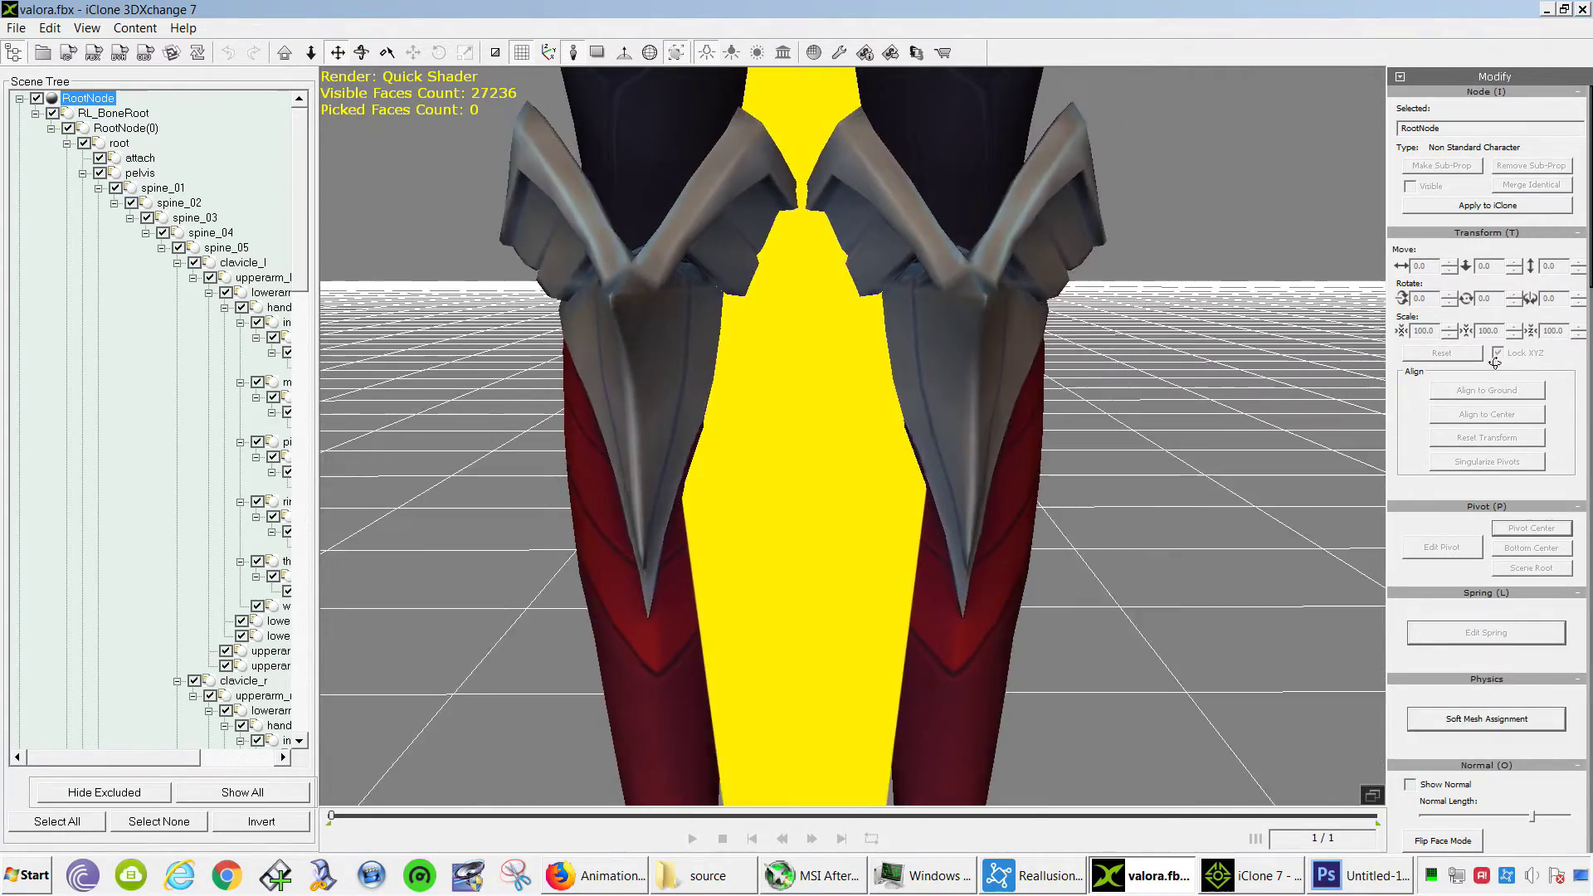
mouse_move(972, 430)
right_down()
mouse_move(694, 425)
mouse_move(611, 373)
right_up()
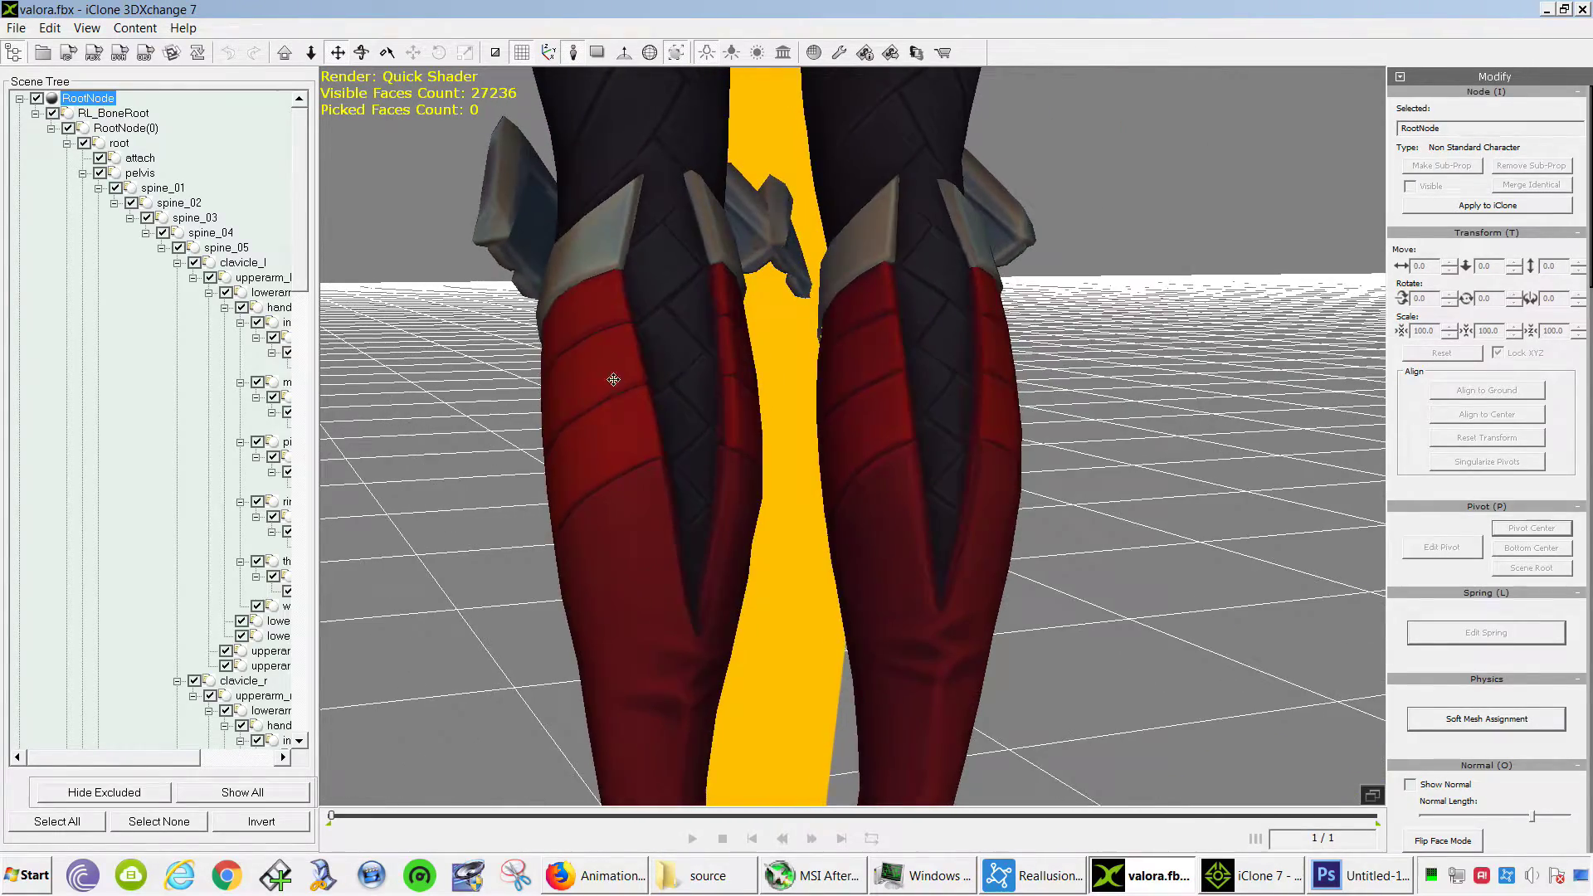
middle_drag(612, 374, 650, 403)
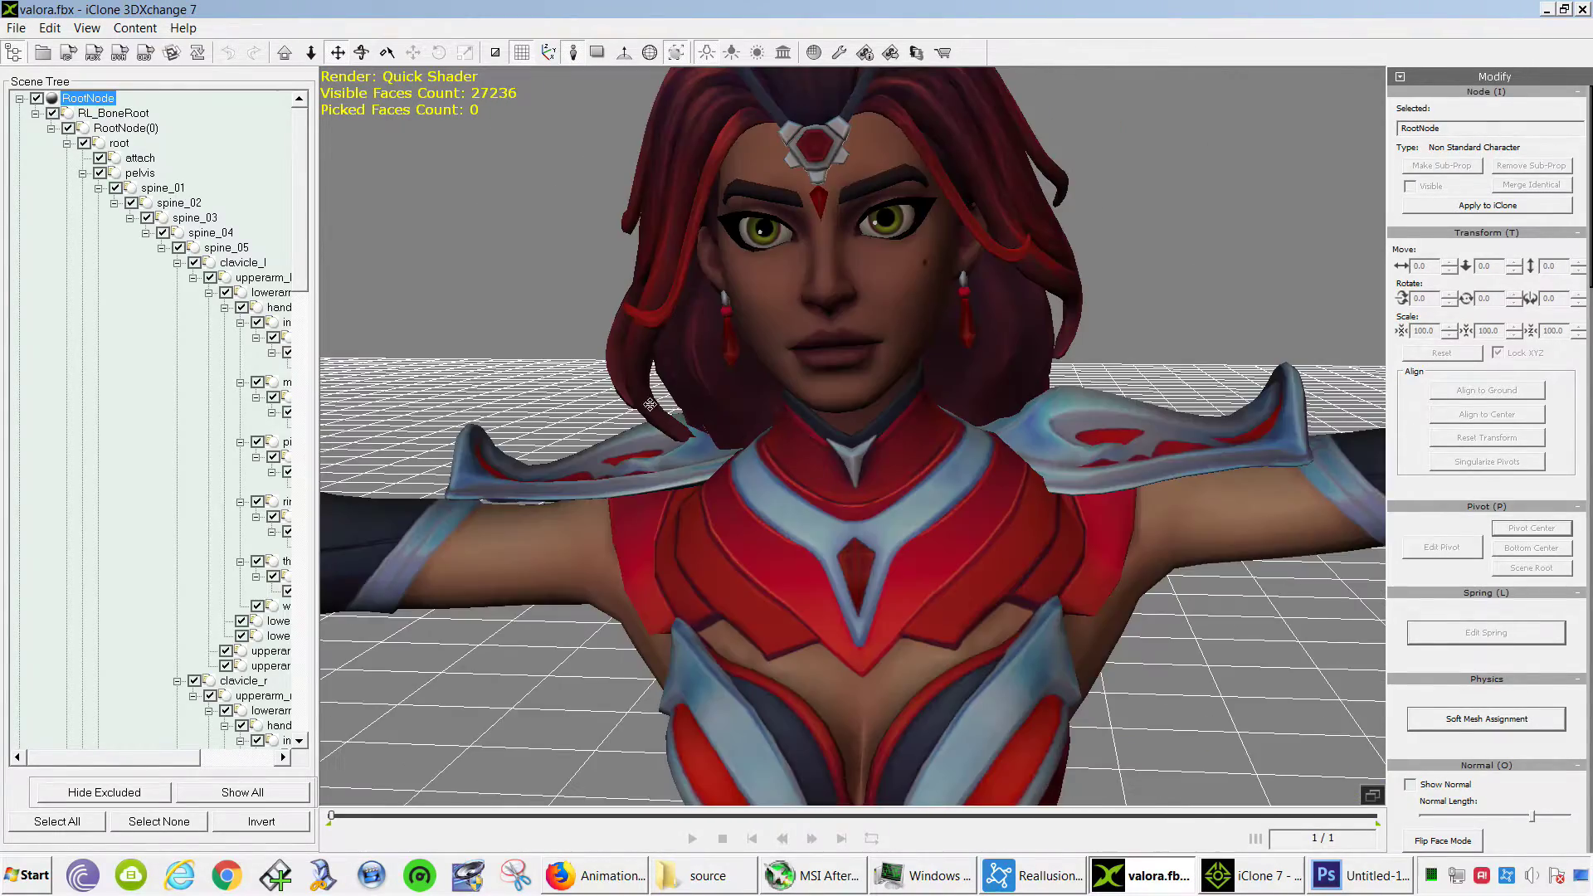
- Export Valora to iClone, replacing the existing file, and bring iClone 7 forward
click(68, 57)
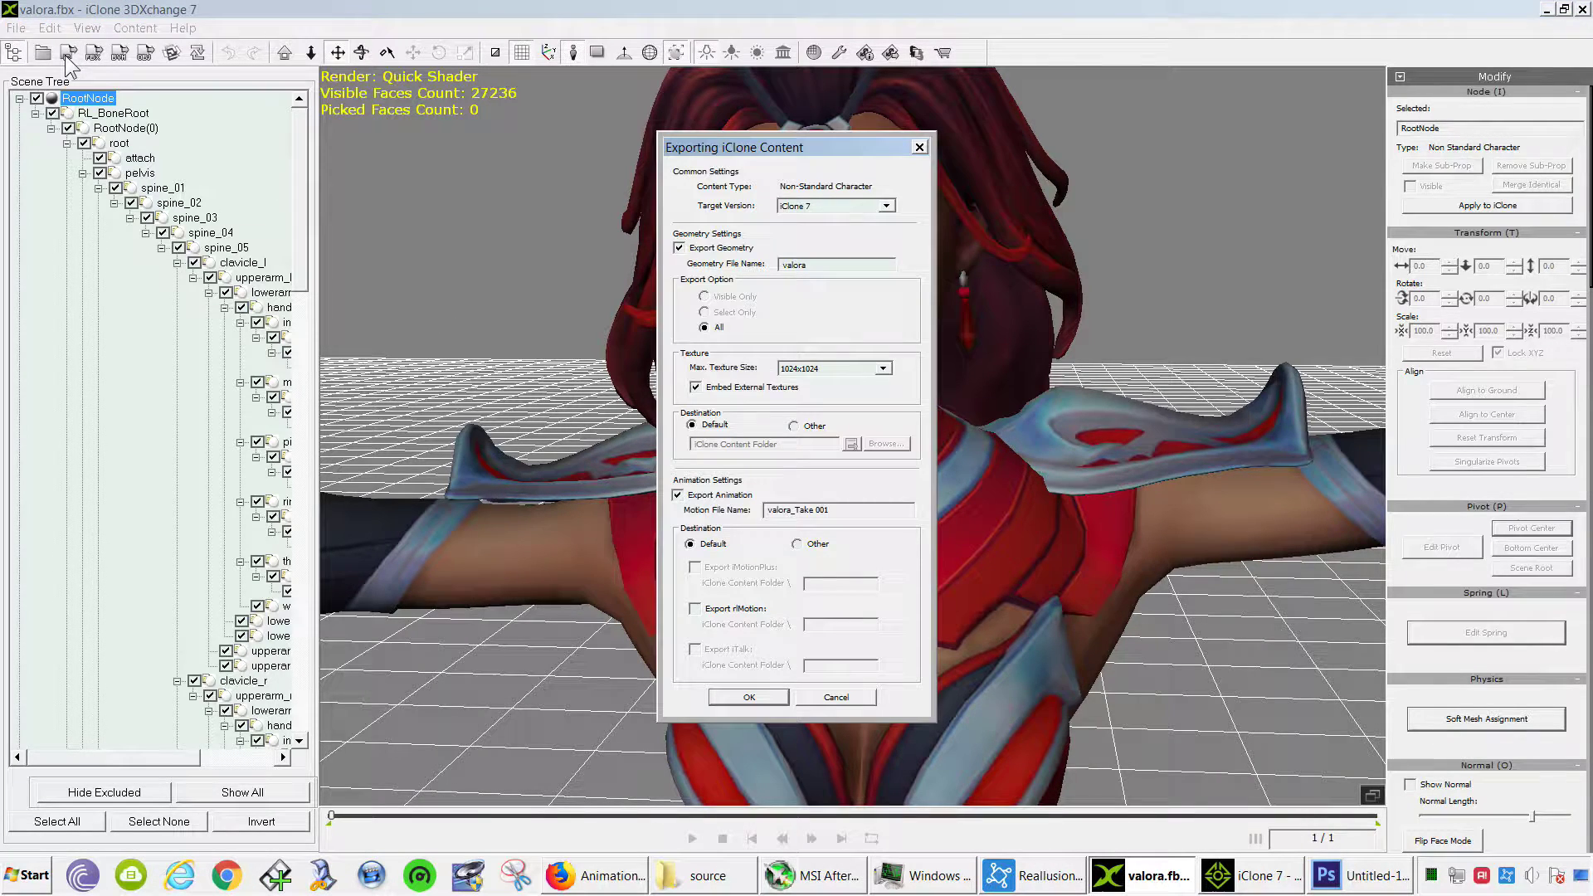
click(754, 695)
click(865, 498)
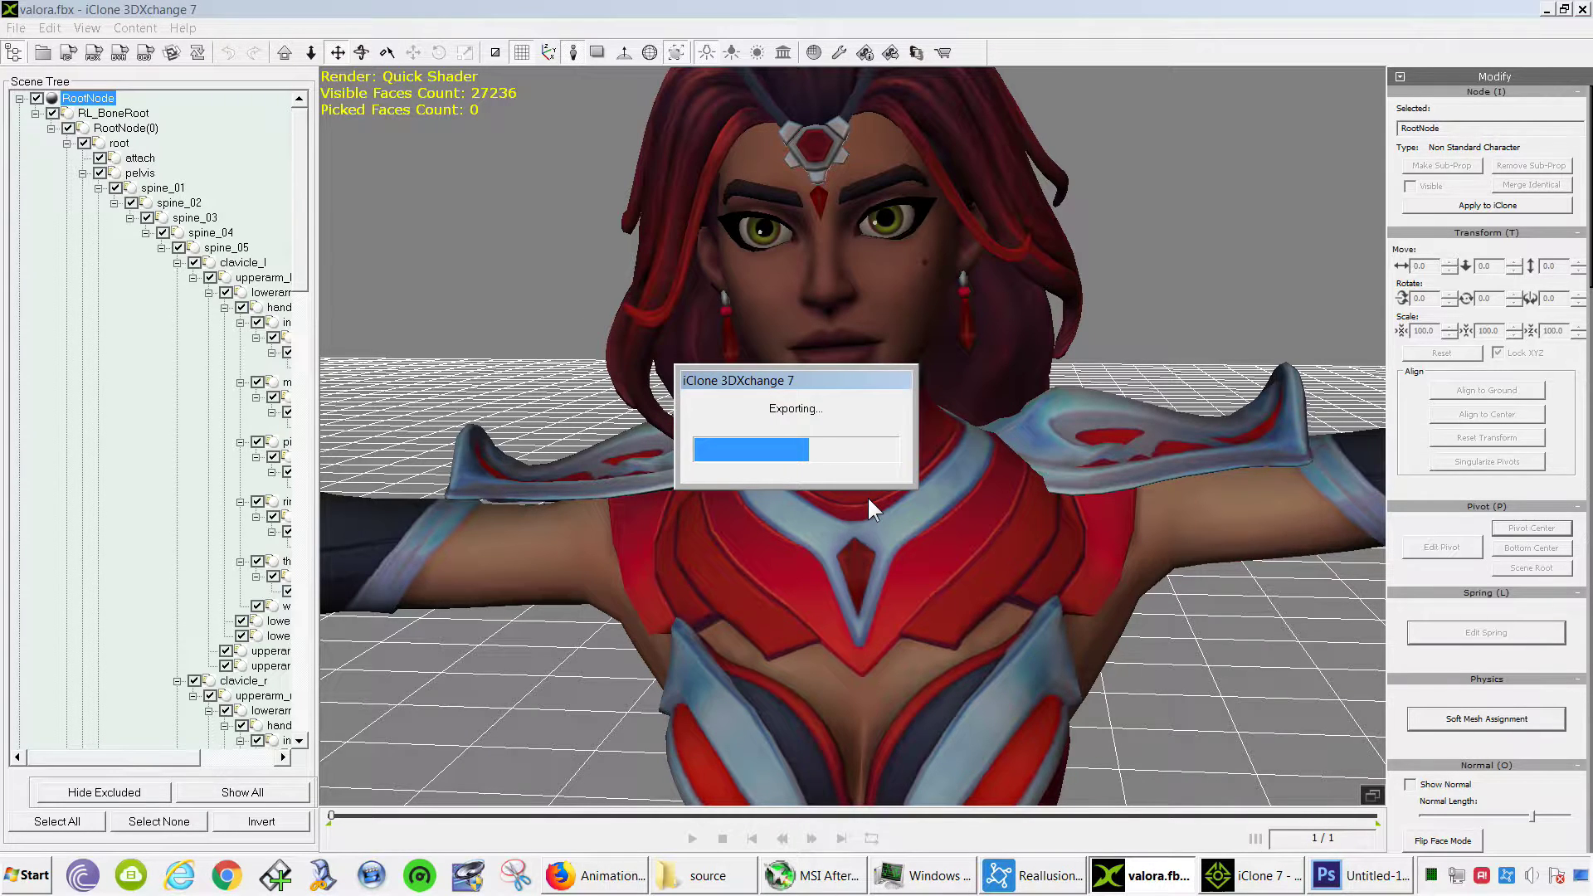
click(857, 476)
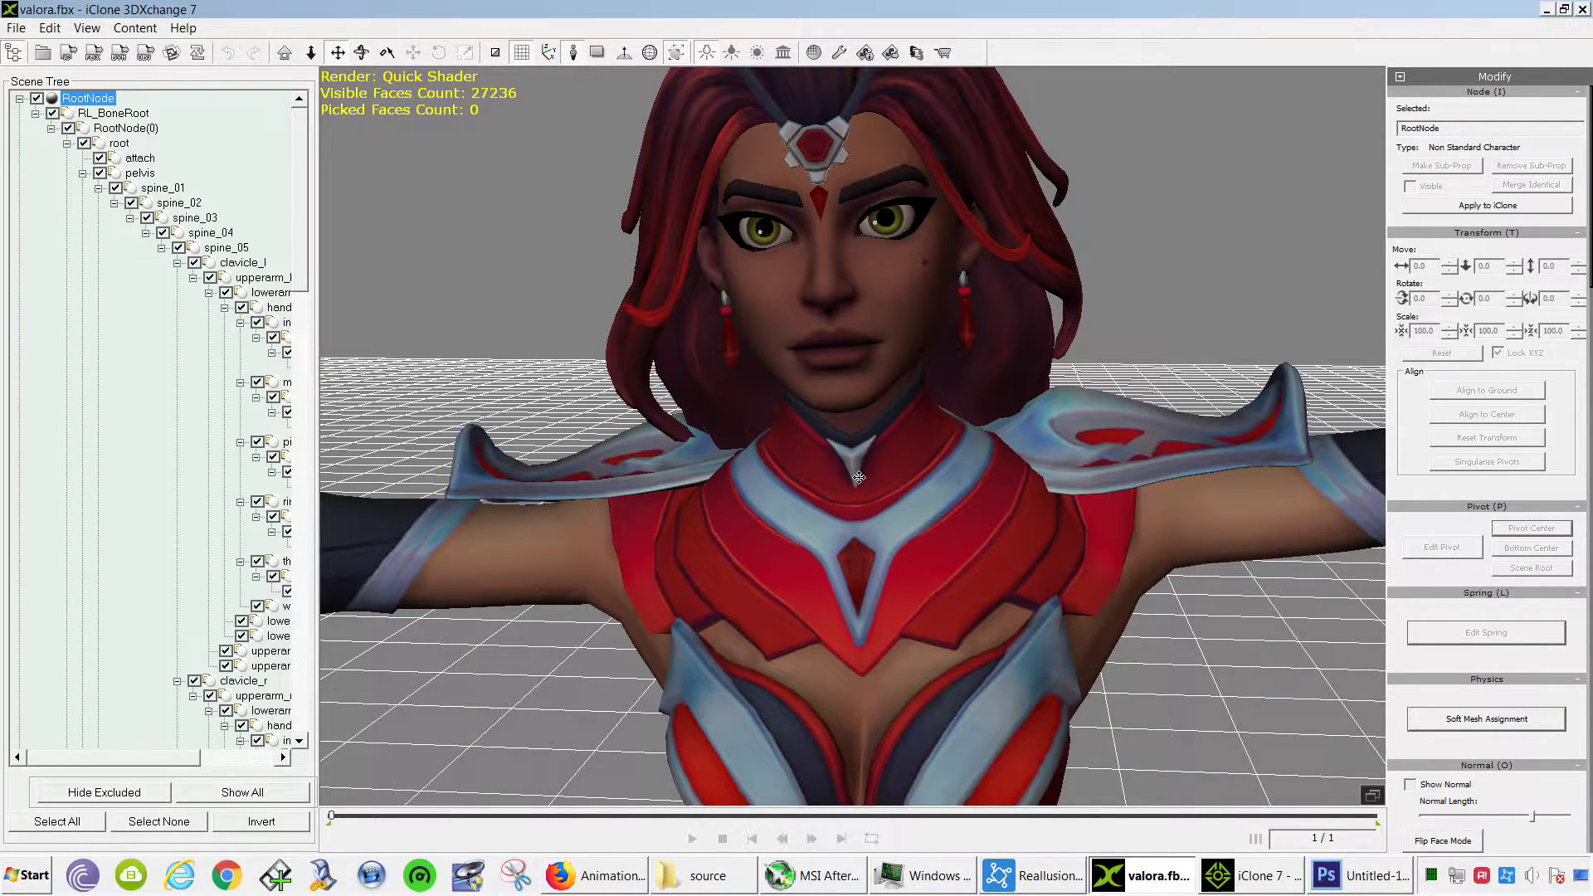
click(1282, 879)
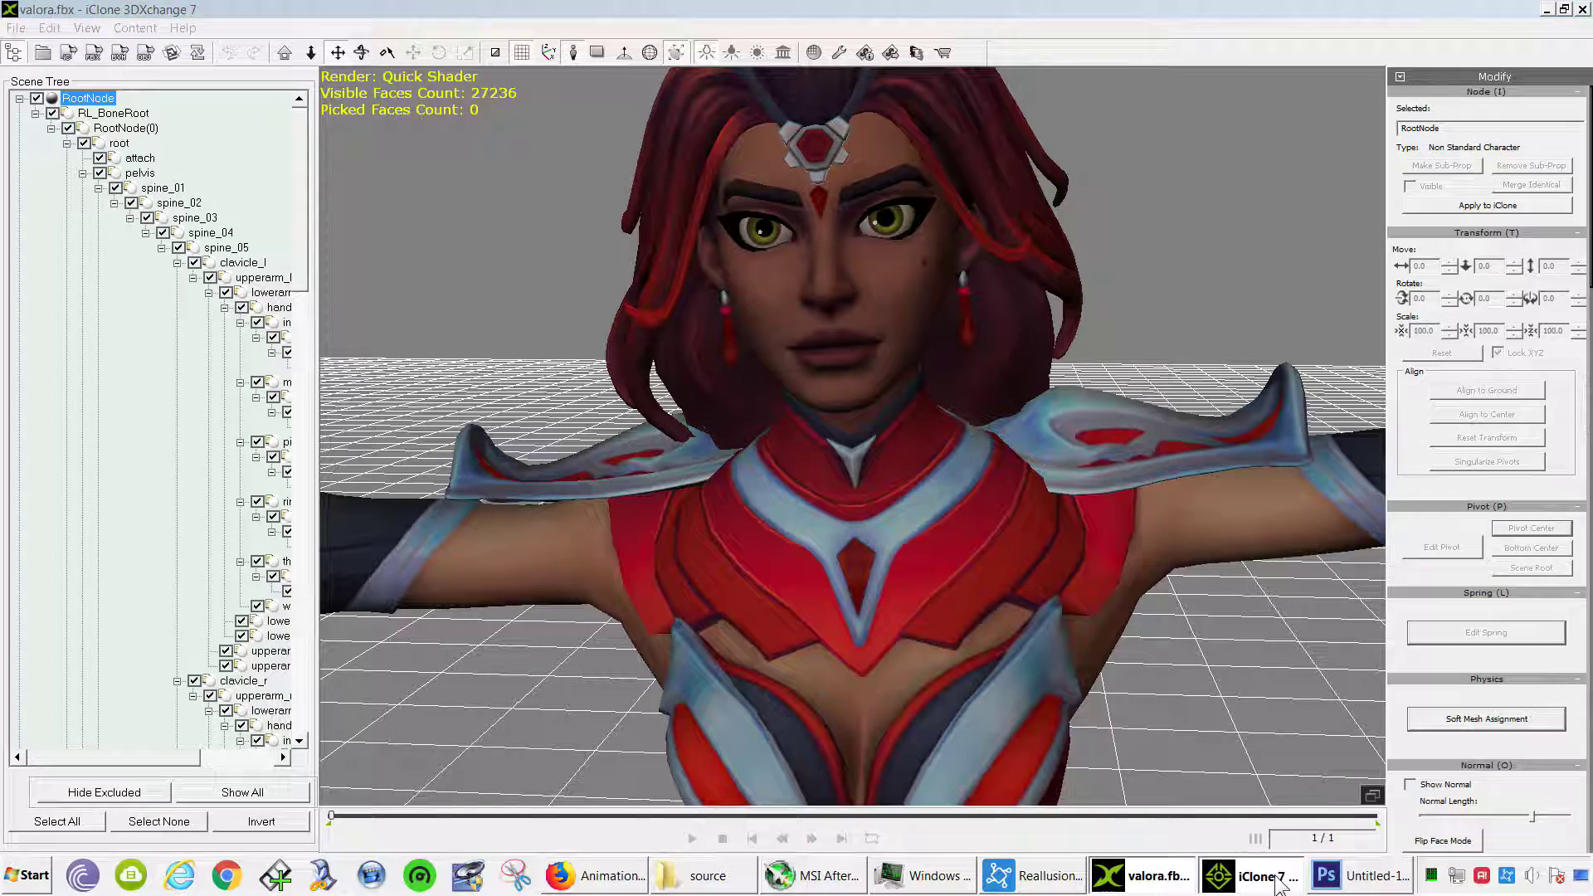
- Load the valora avatar file into the iClone 7 scene
click(12, 28)
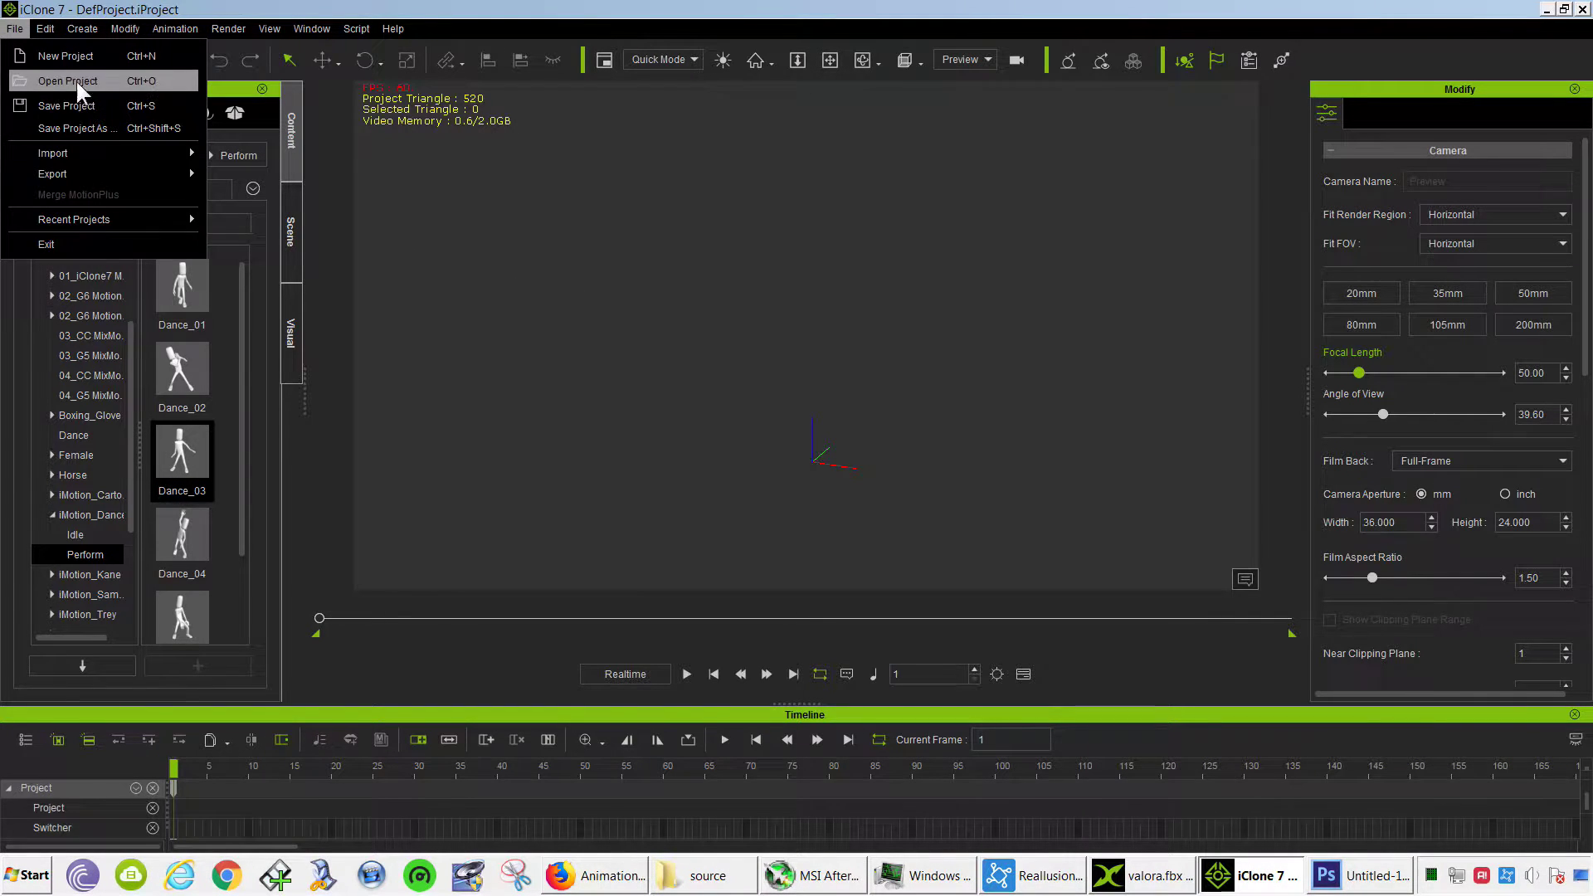
click(262, 157)
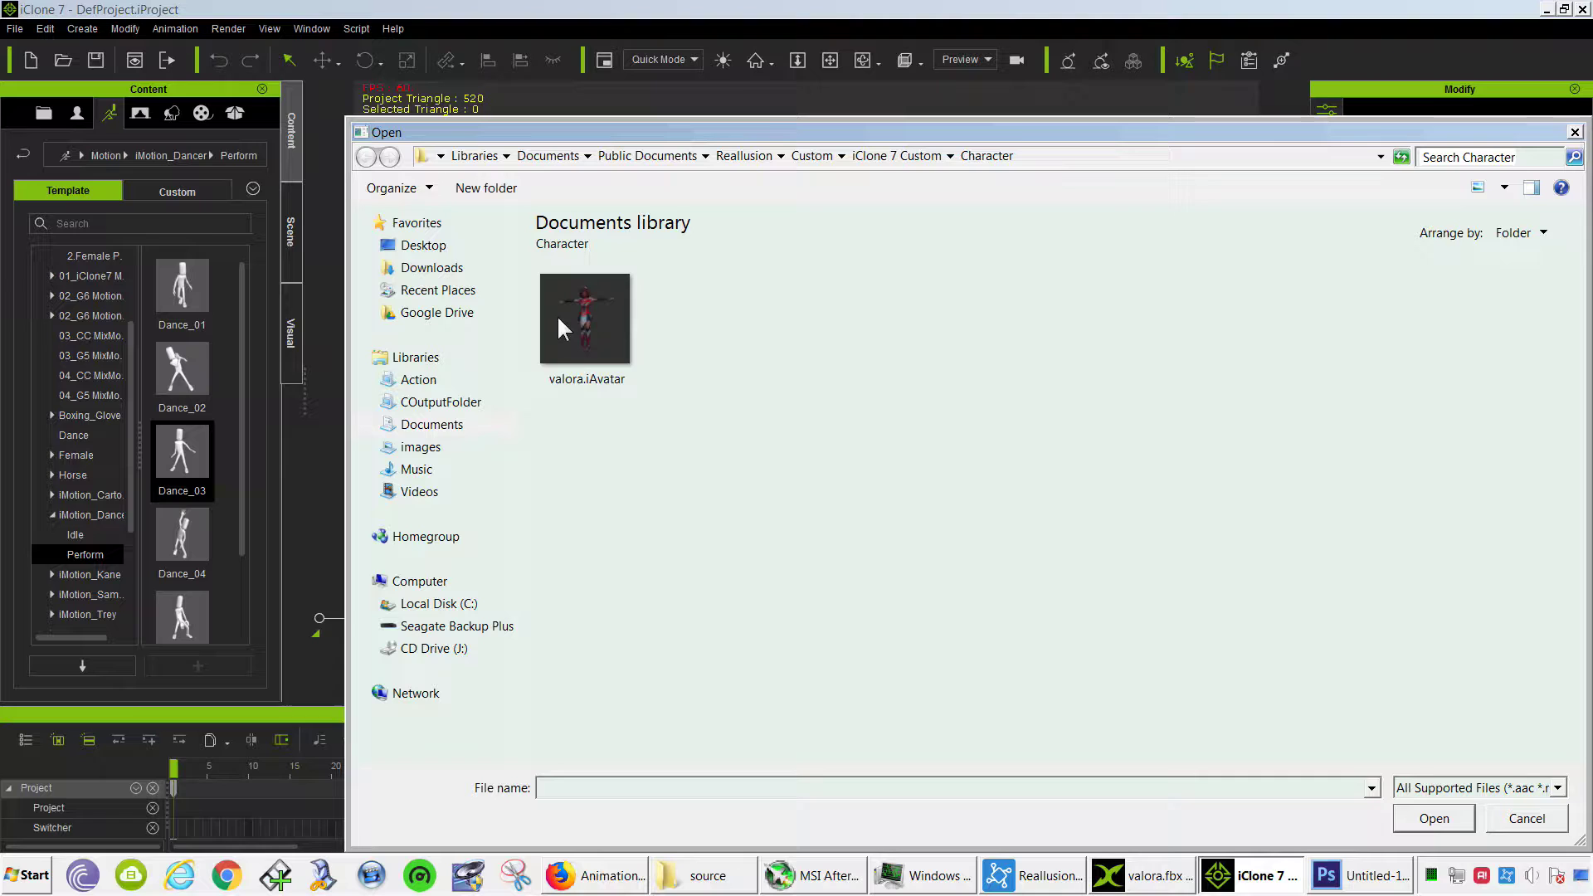
click(610, 336)
click(1434, 819)
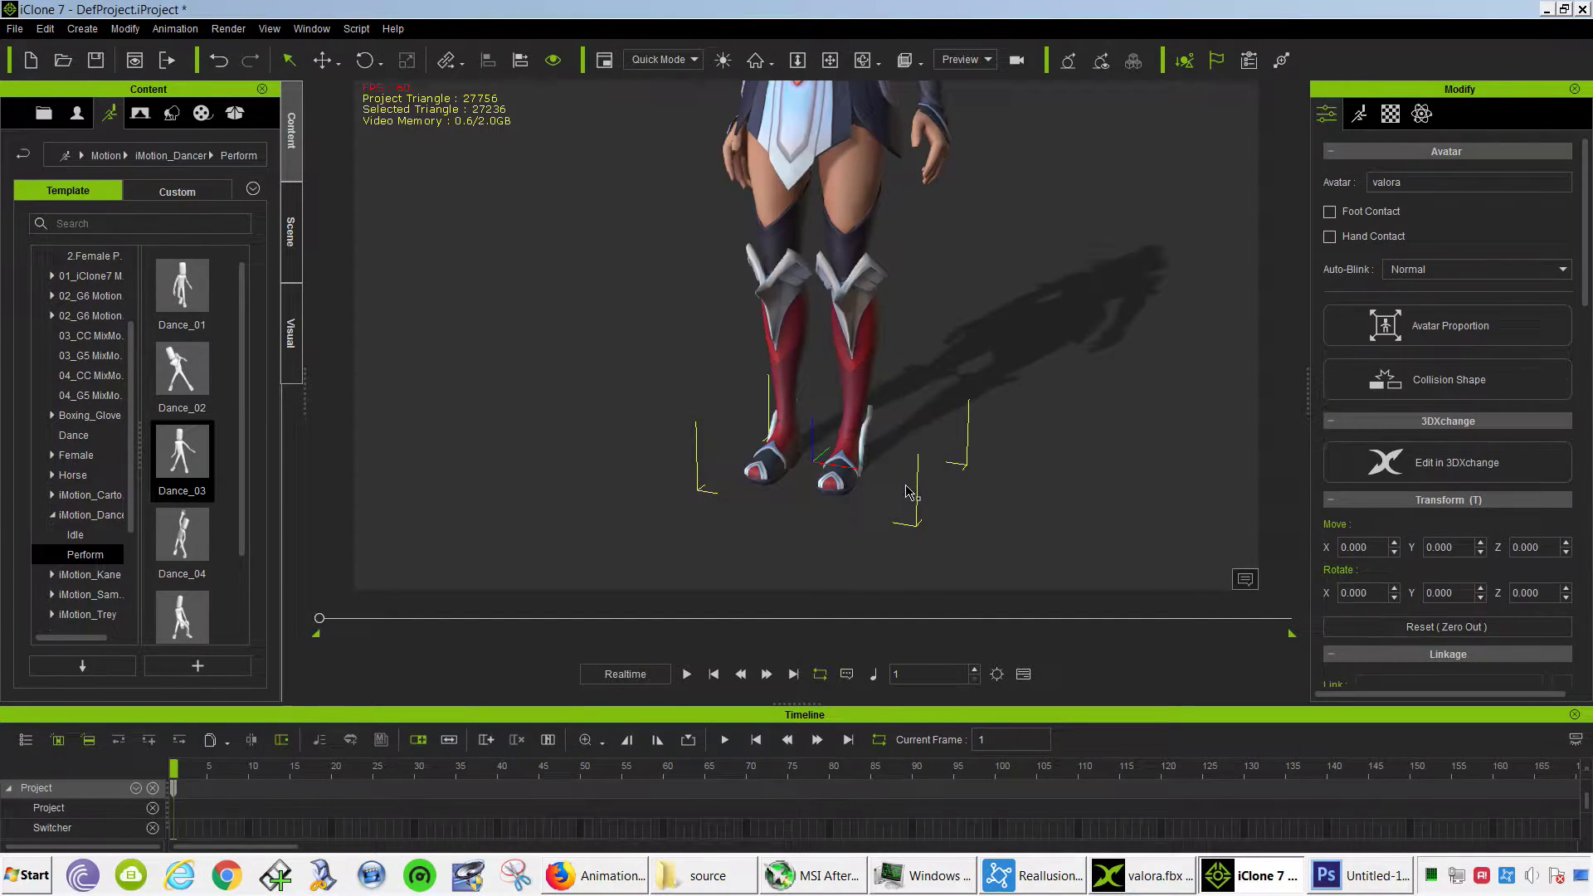
- Frame Valora's torso with the camera and drag the Dance_01 motion onto her
click(830, 60)
drag(836, 100, 857, 308)
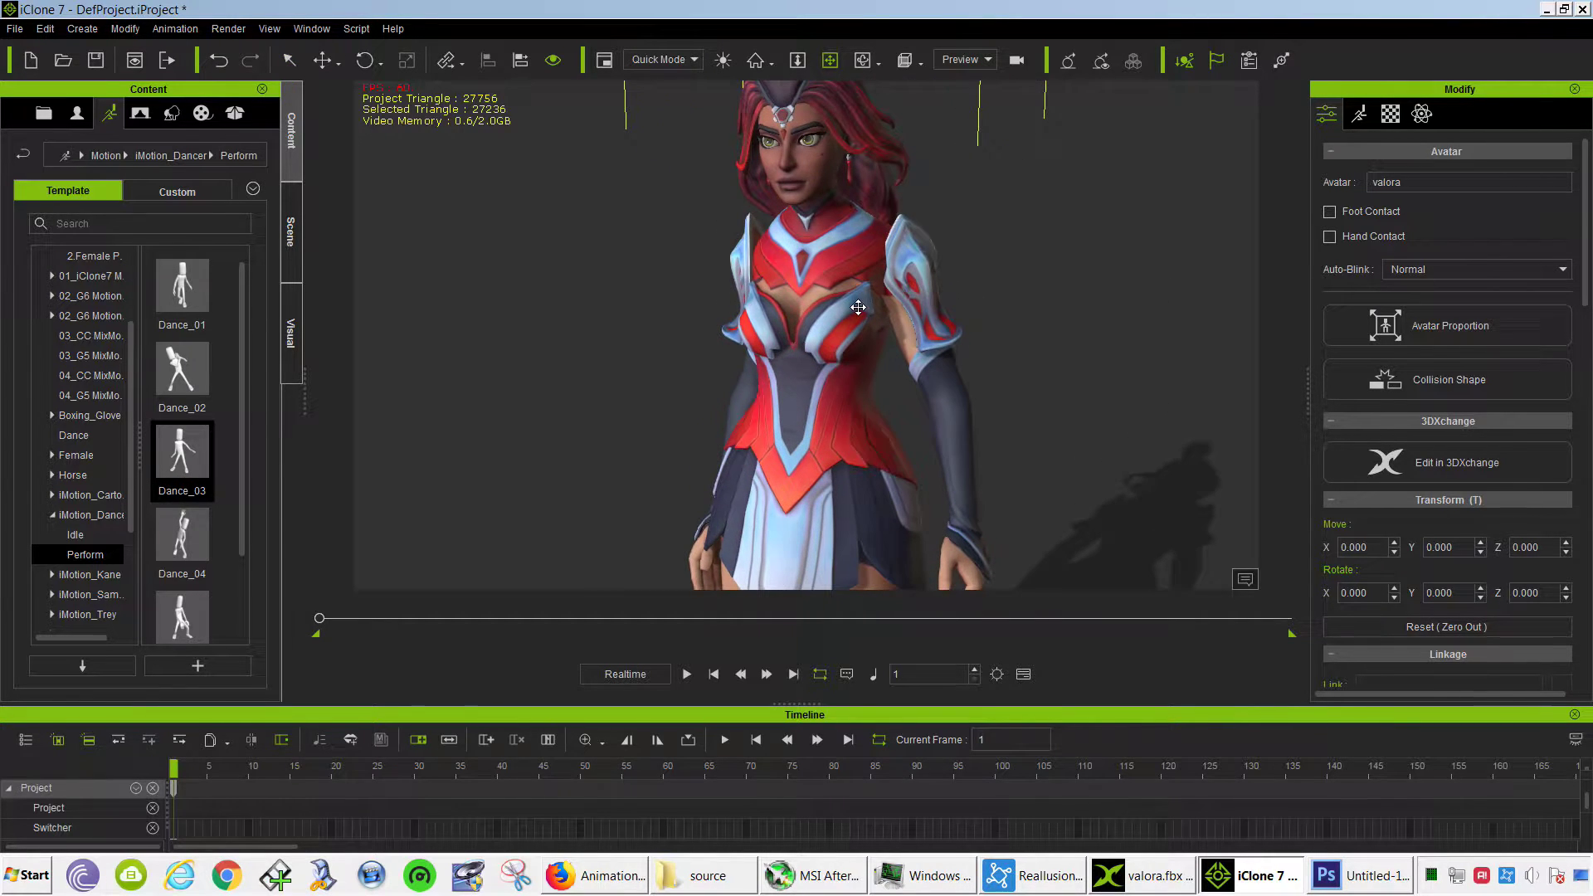
right_drag(838, 295, 901, 424)
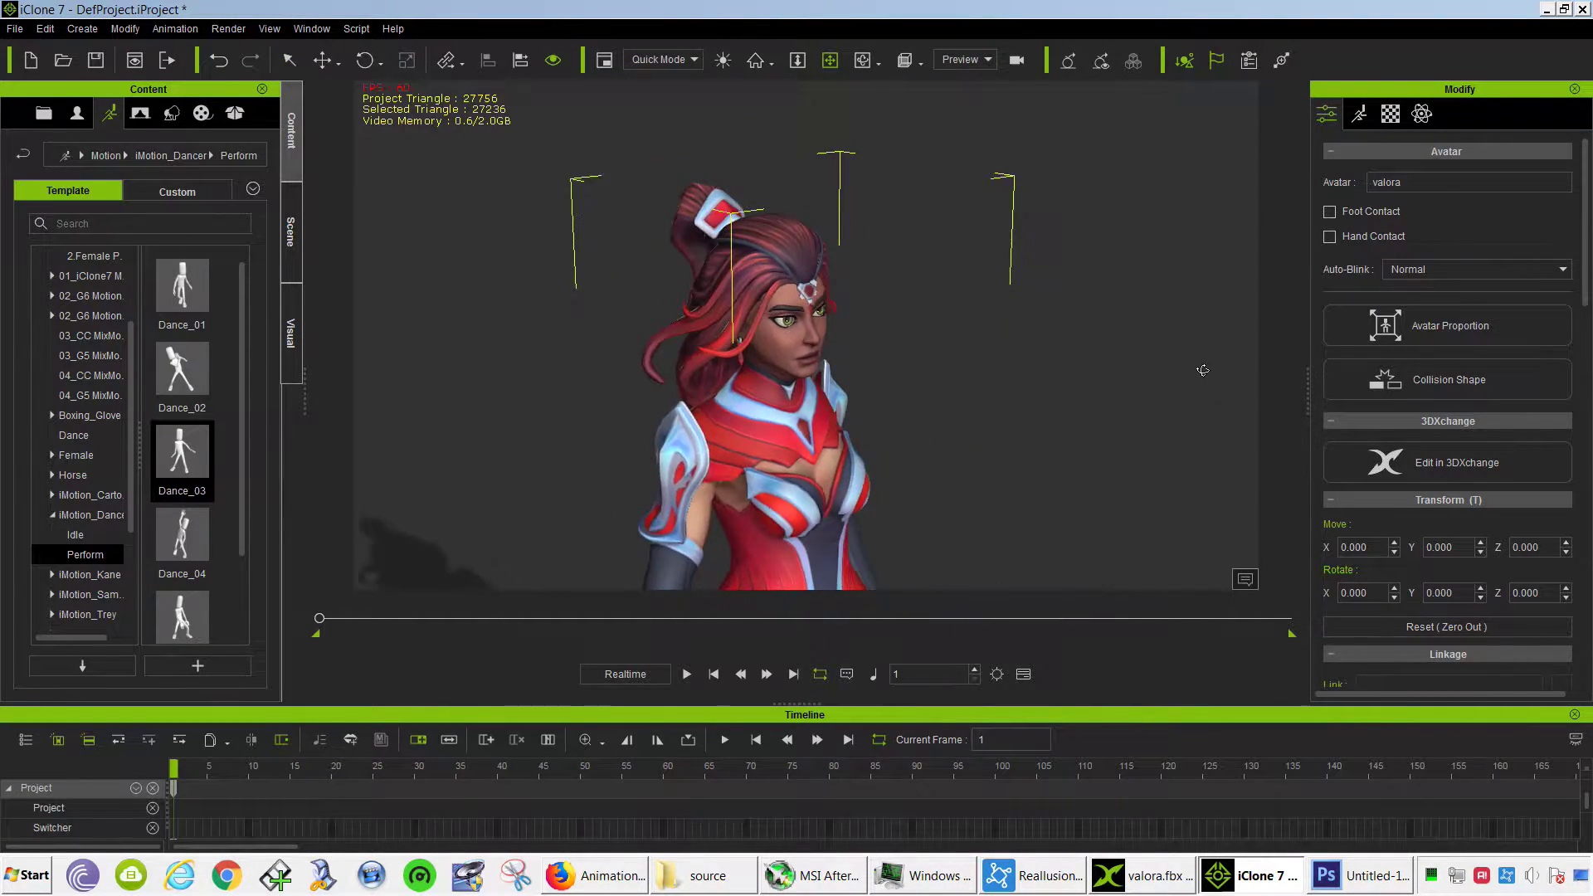
scroll(901, 423, up, 2)
right_drag(901, 423, 686, 447)
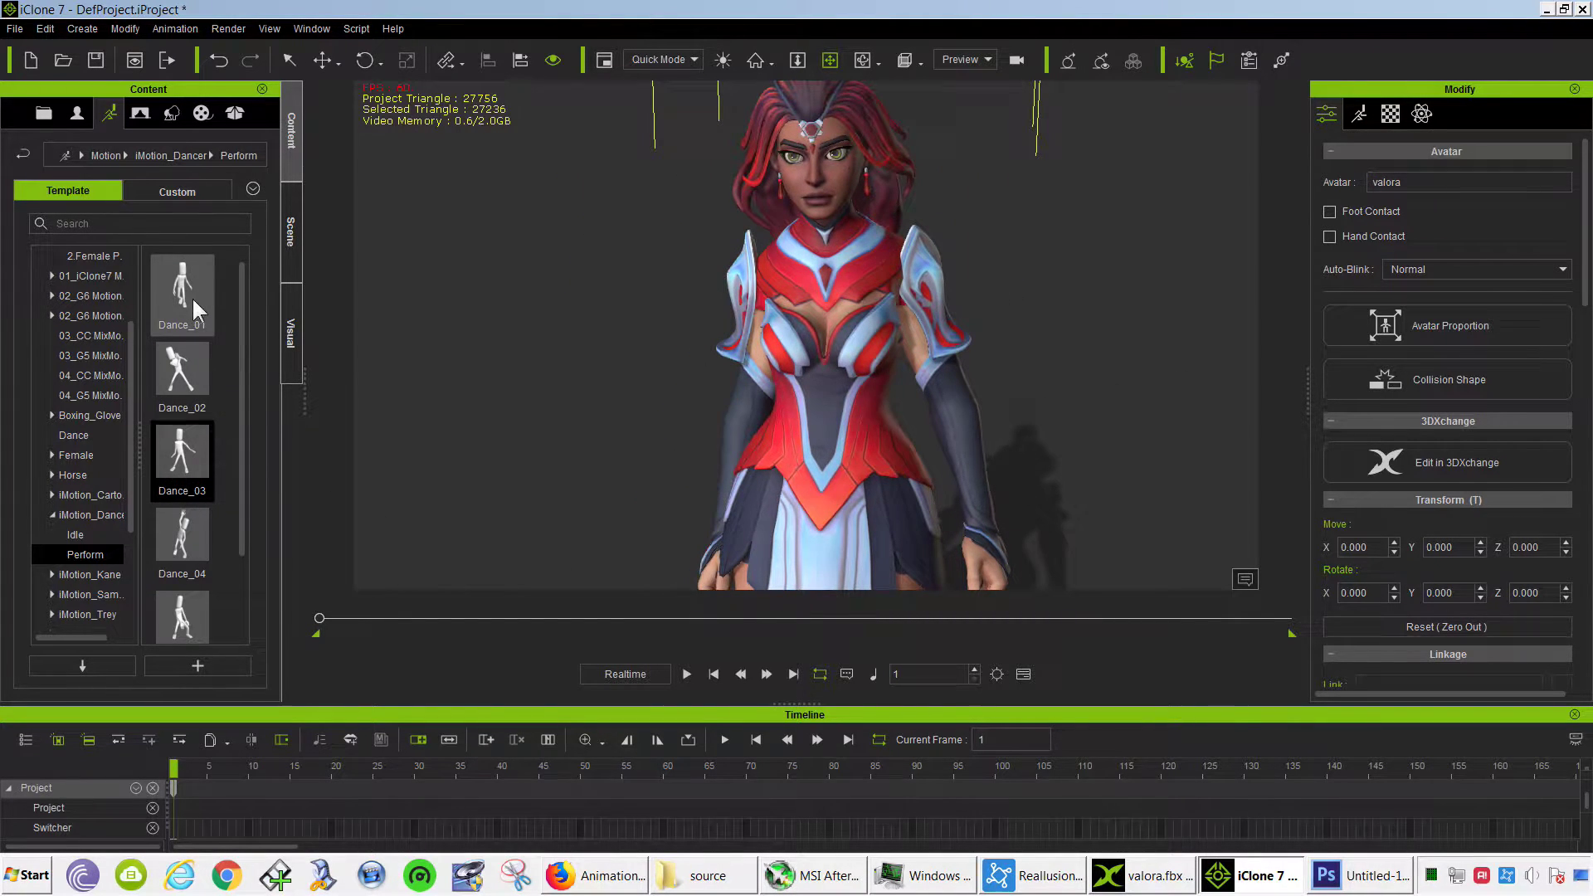
drag(205, 311, 837, 434)
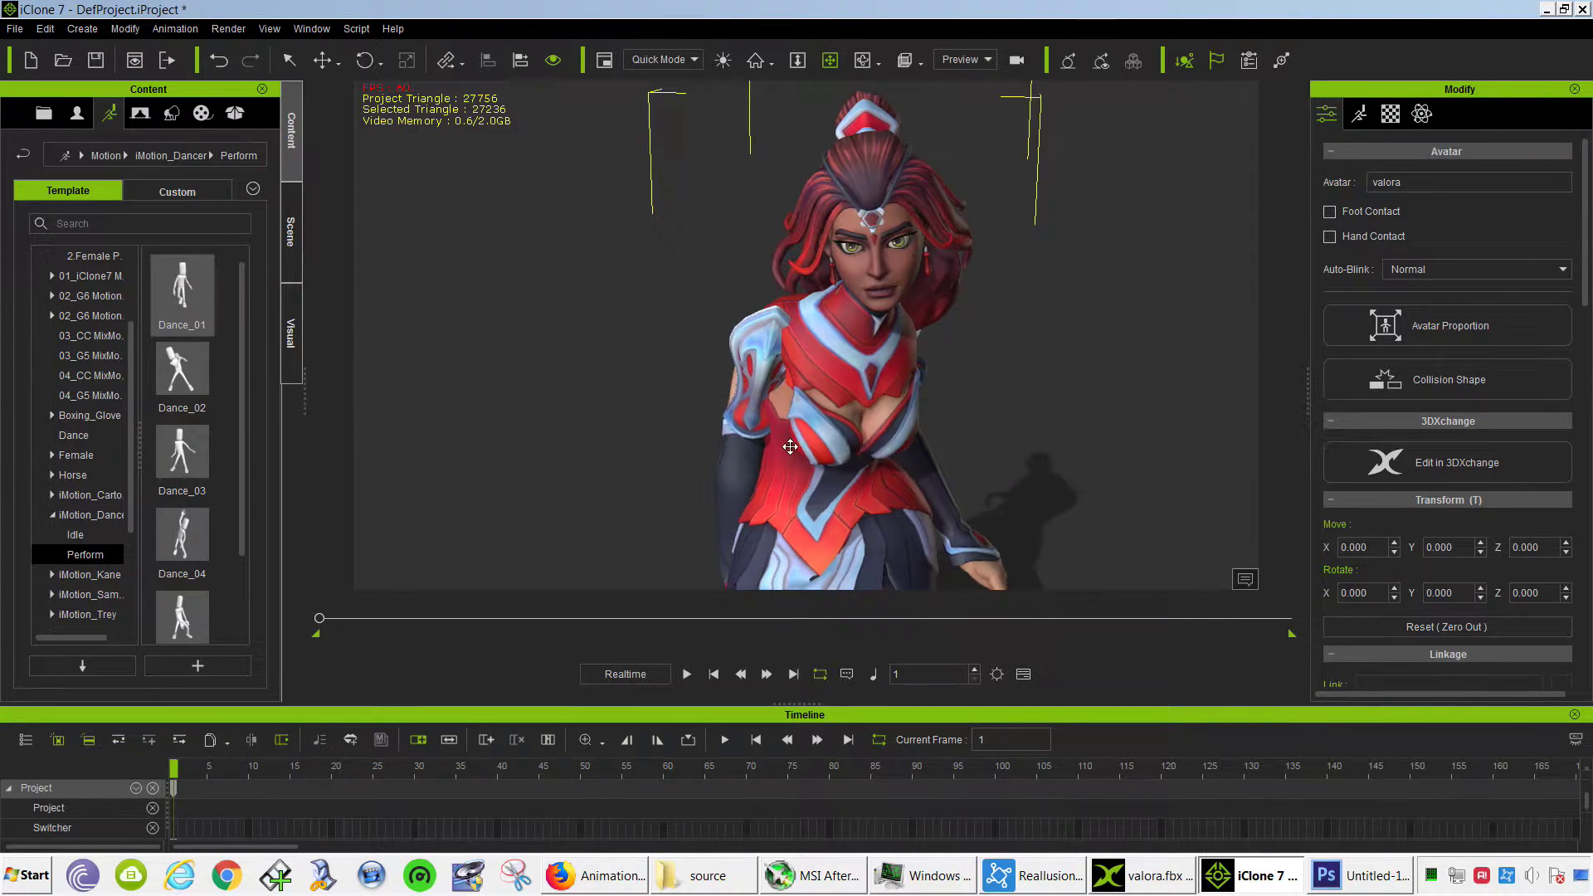
mouse_move(788, 447)
right_down()
mouse_move(1230, 387)
mouse_move(829, 323)
mouse_move(325, 397)
mouse_move(884, 427)
right_up()
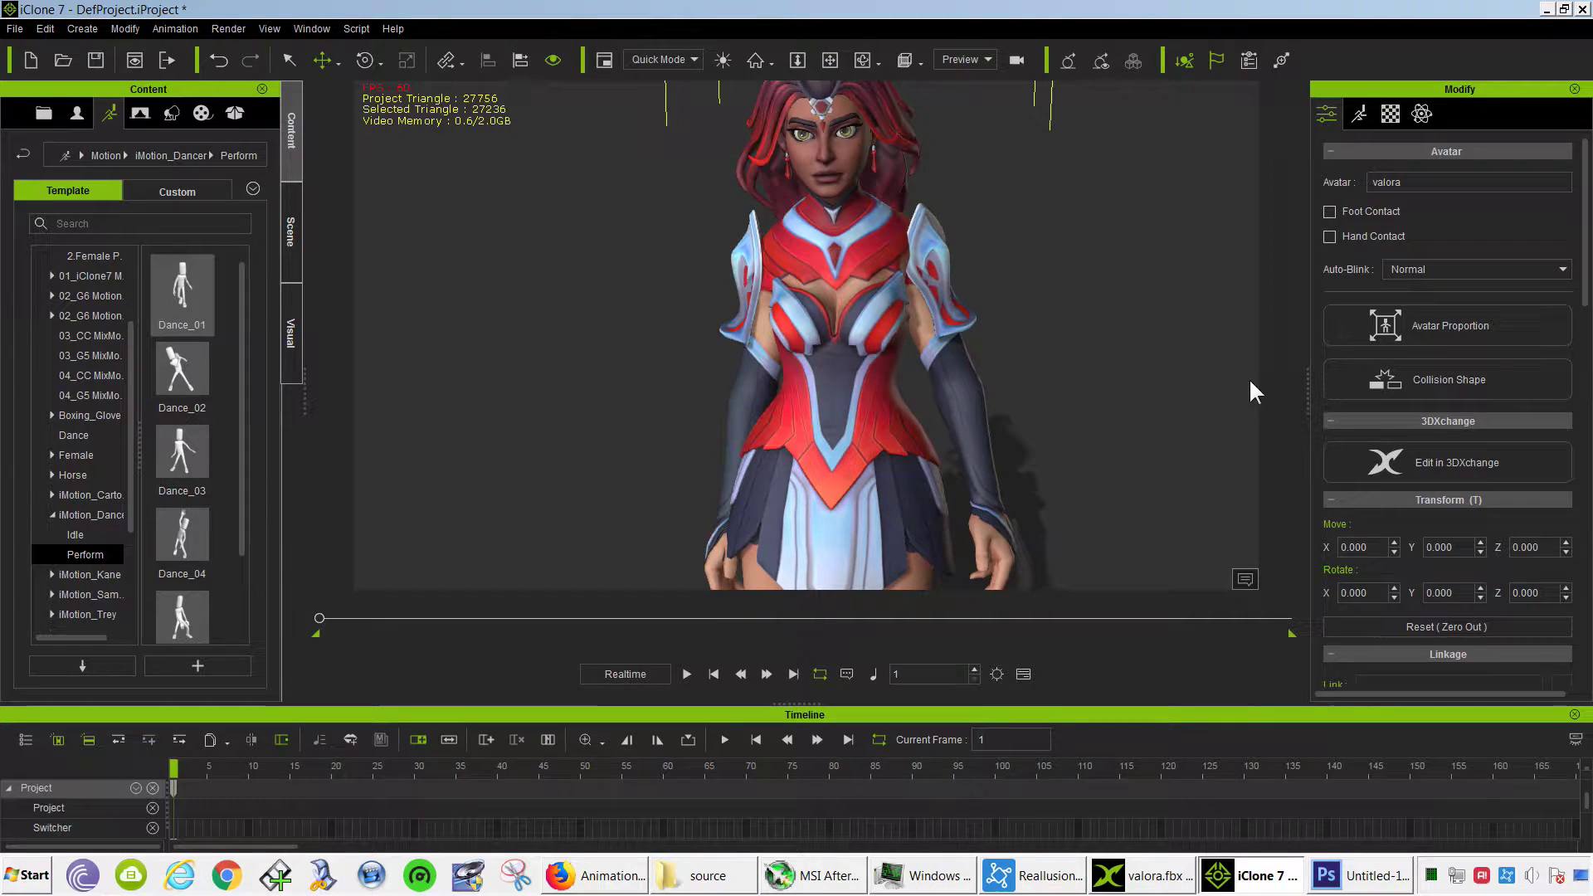
- Open Avatar Proportion, dismiss the warning, and set Left Shoulder width to 132
click(1459, 336)
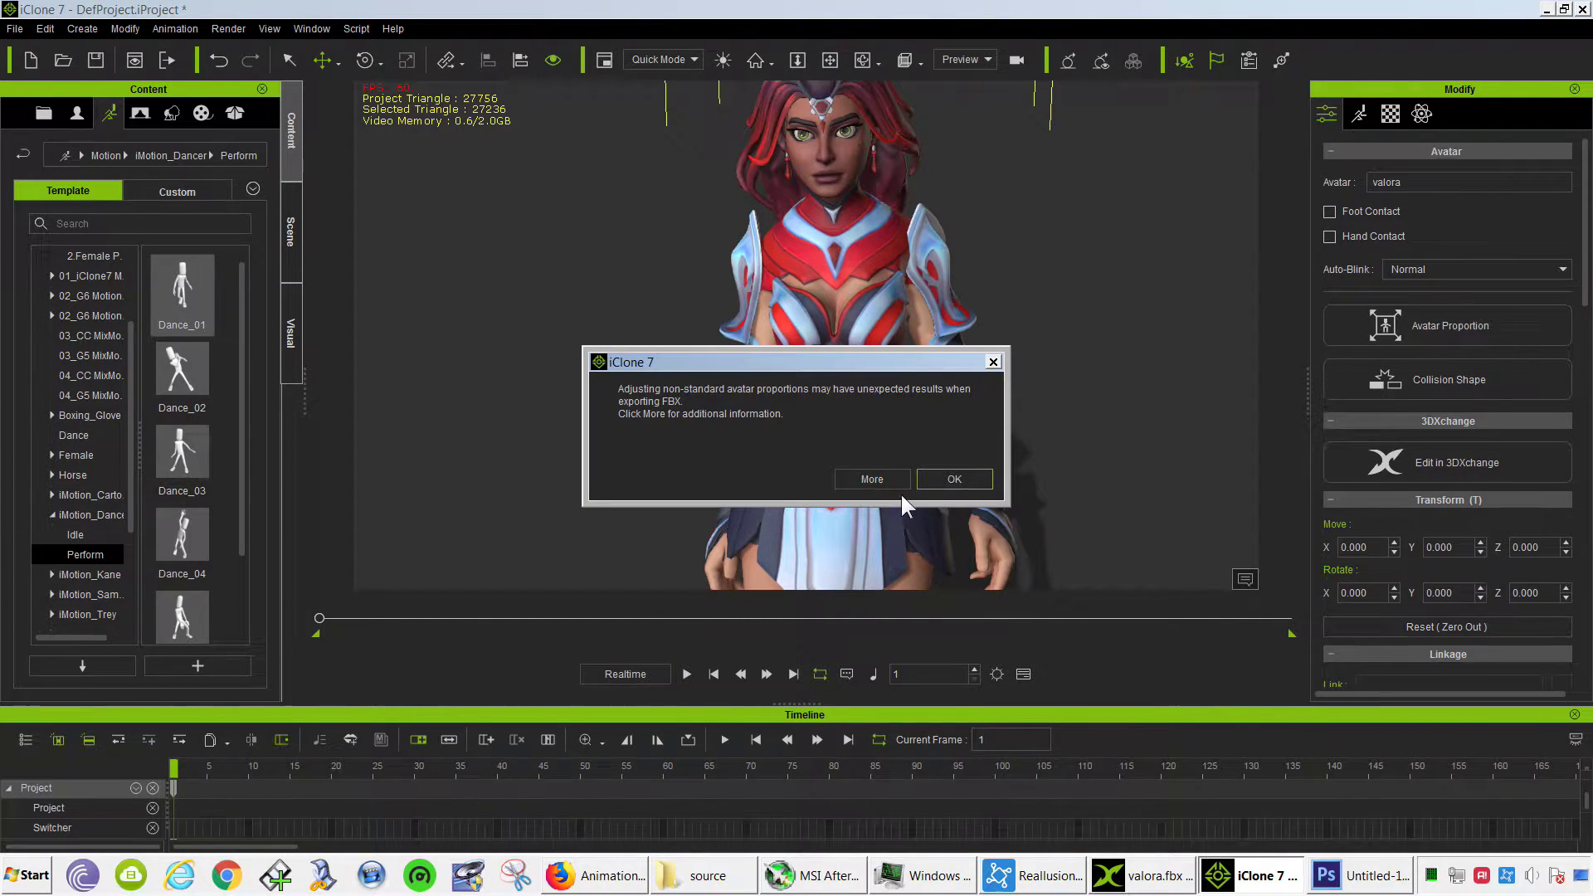
click(853, 474)
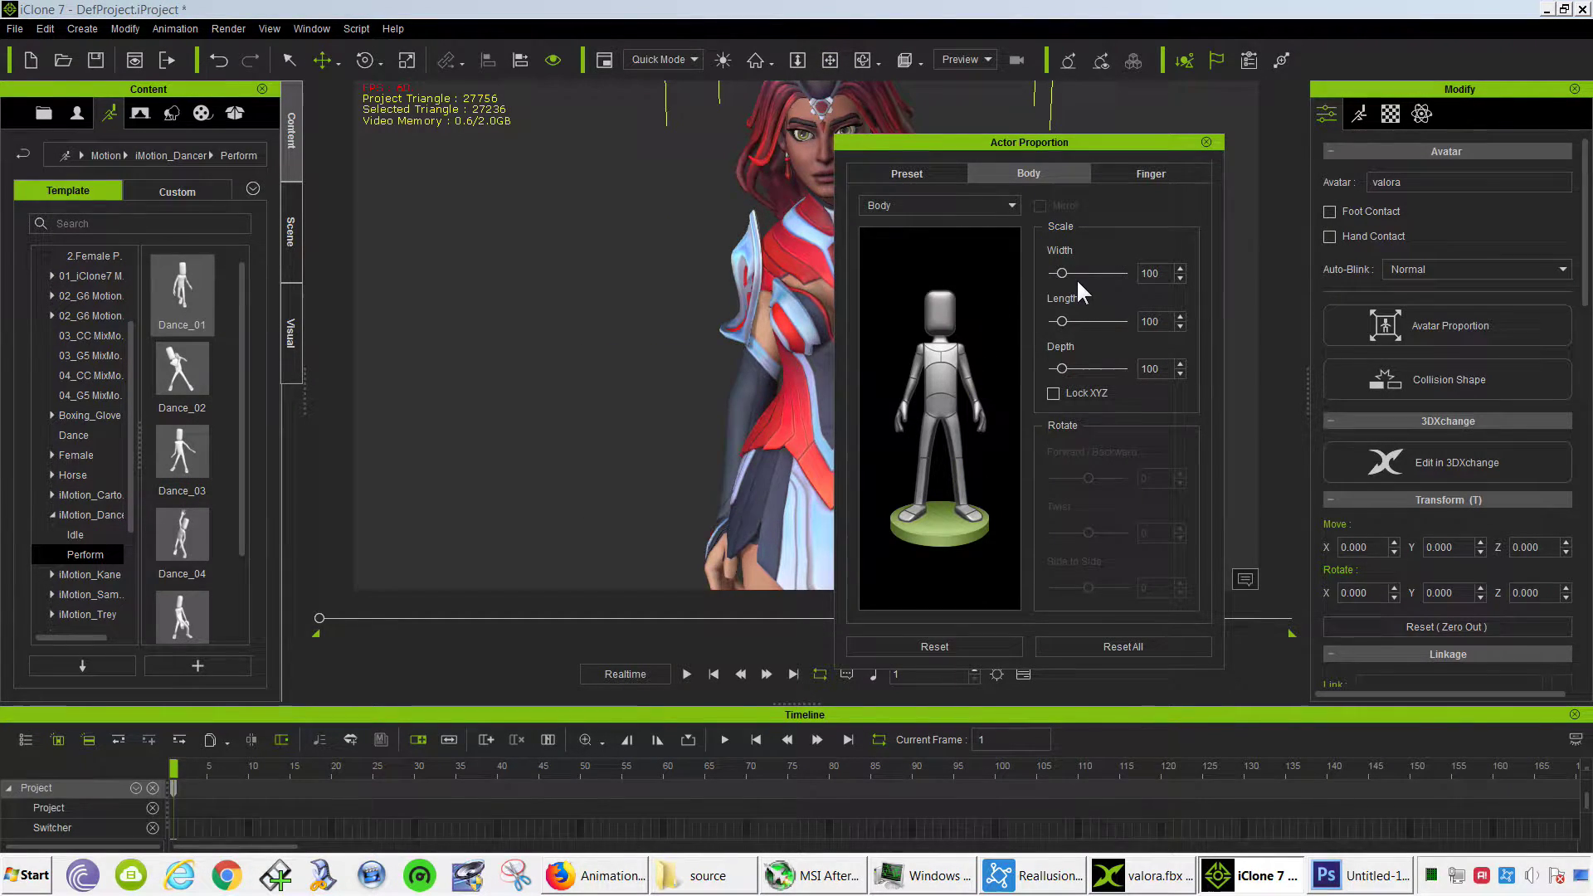
click(1011, 205)
click(948, 221)
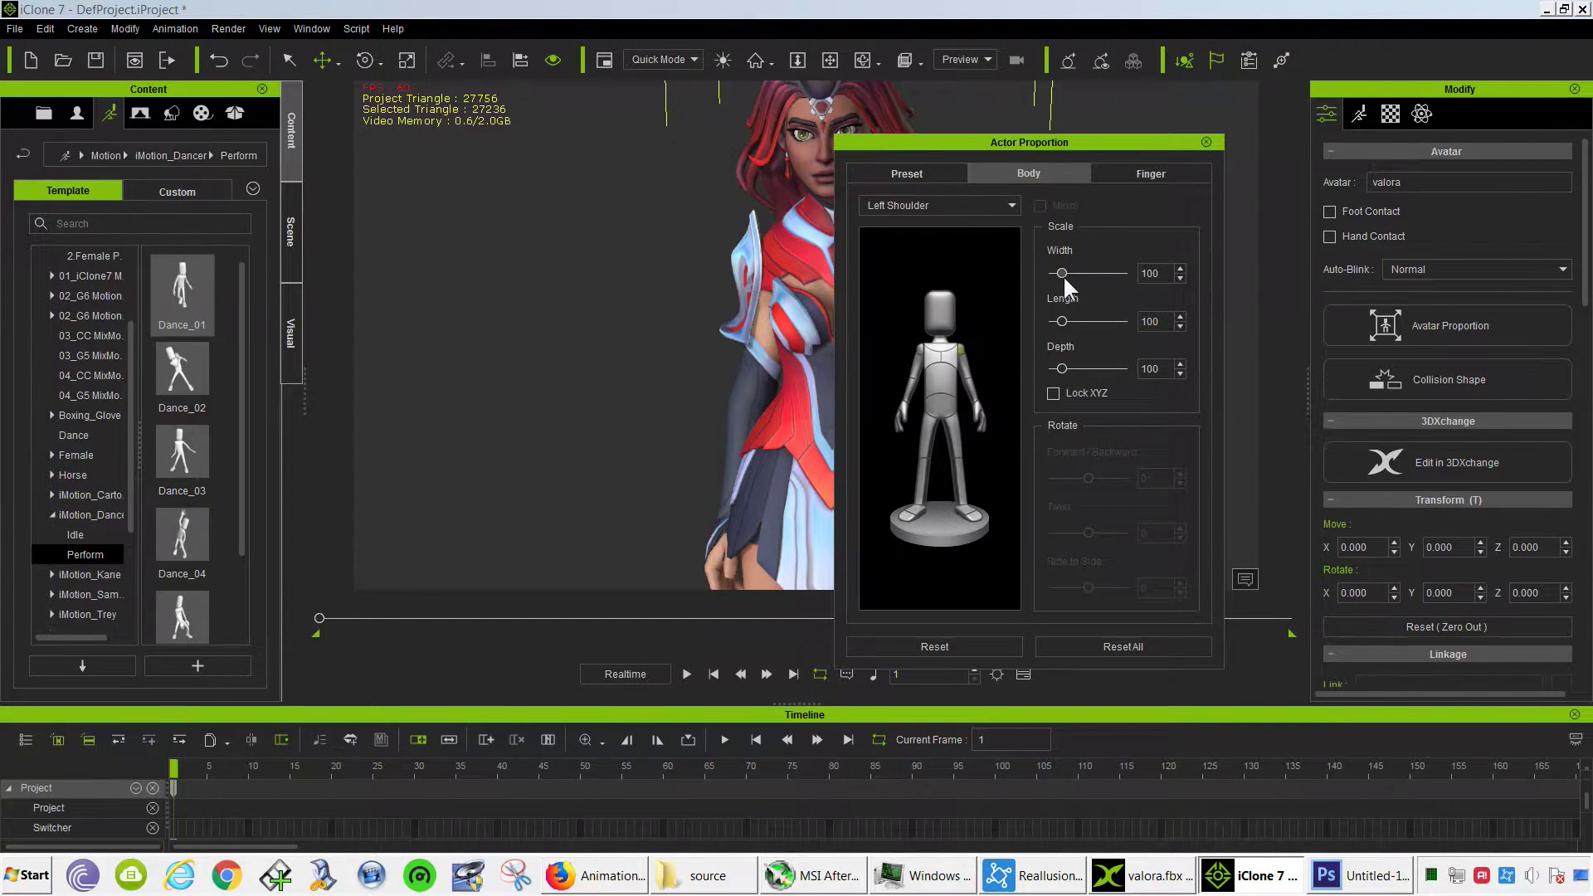
drag(1062, 273, 1071, 270)
drag(1071, 270, 1069, 270)
- Set Right Shoulder width to 132 and move the proportion panel aside
click(1007, 207)
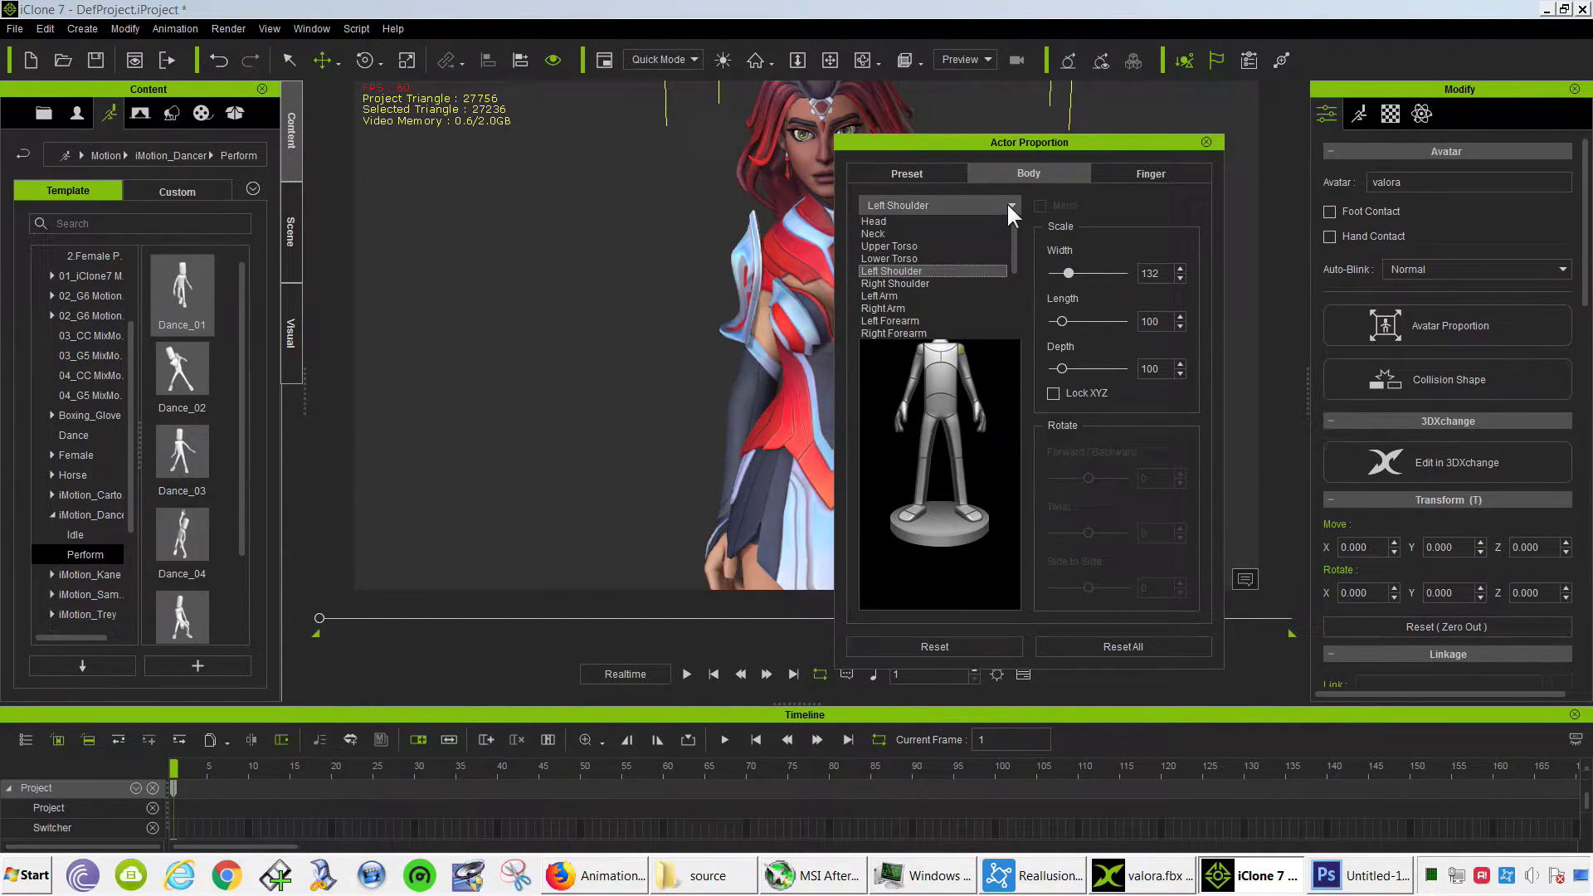
click(927, 283)
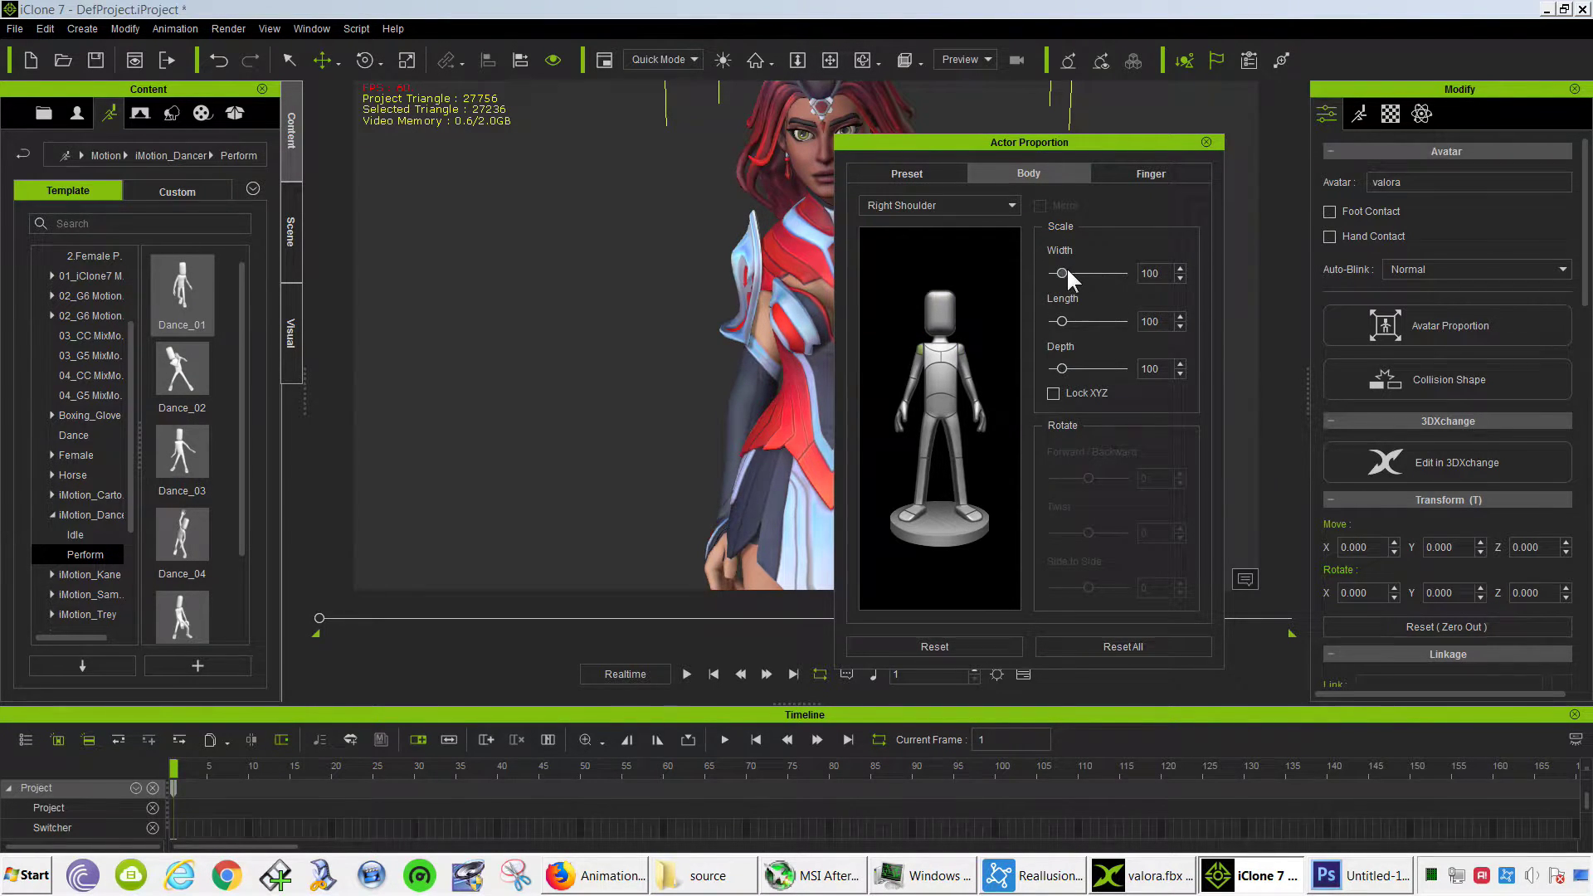
drag(1062, 271, 1069, 274)
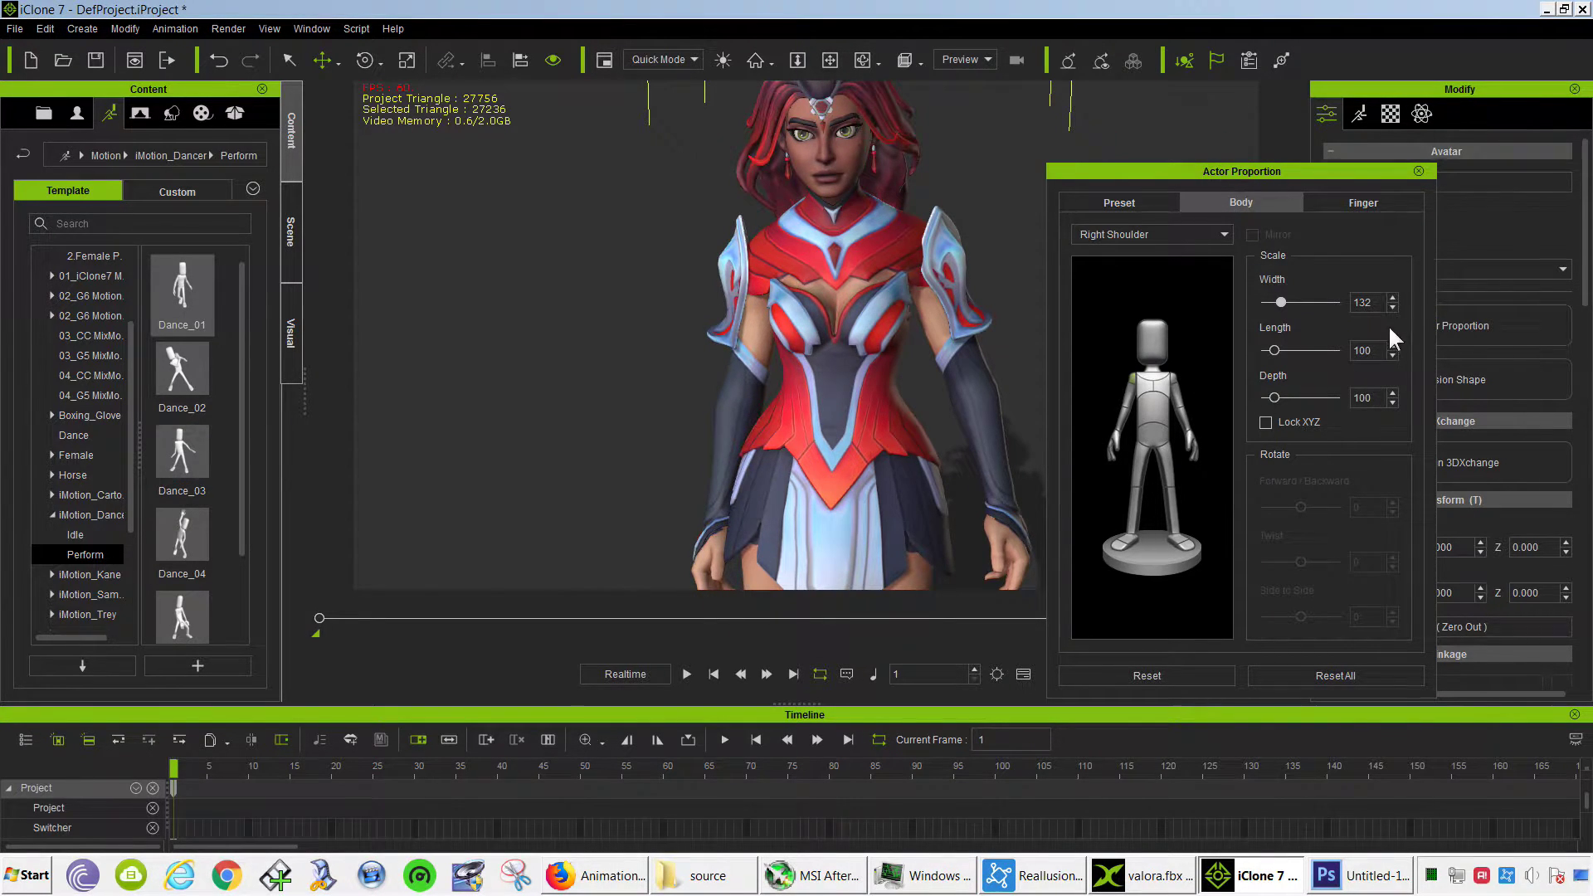
drag(1318, 171, 1221, 148)
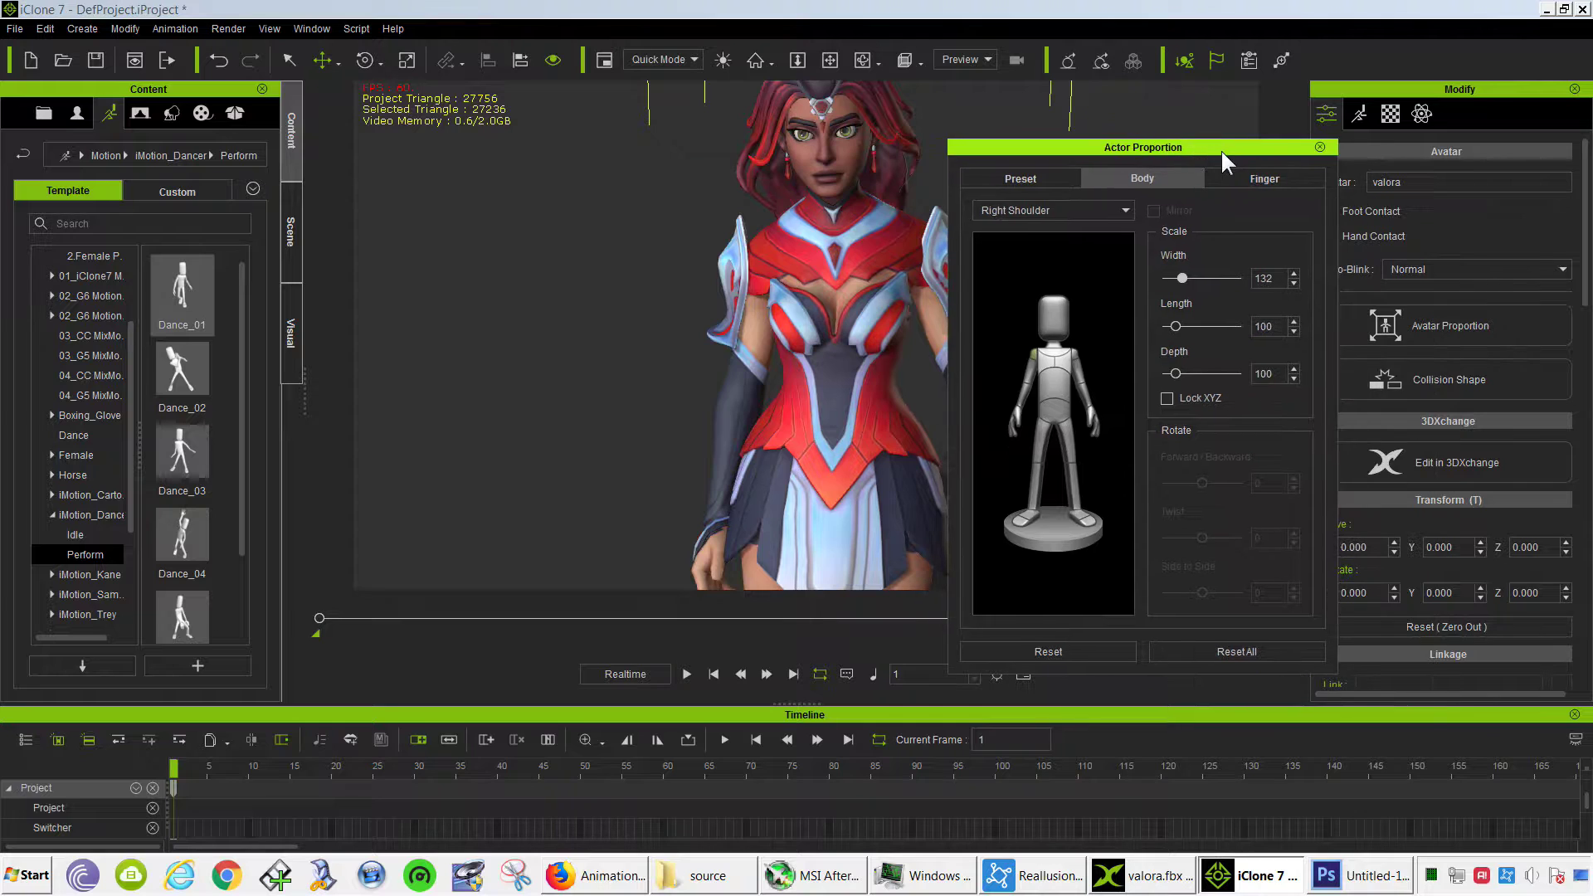
- Close the proportion panel, apply Dance_03 to Valora, and briefly play it
click(1321, 148)
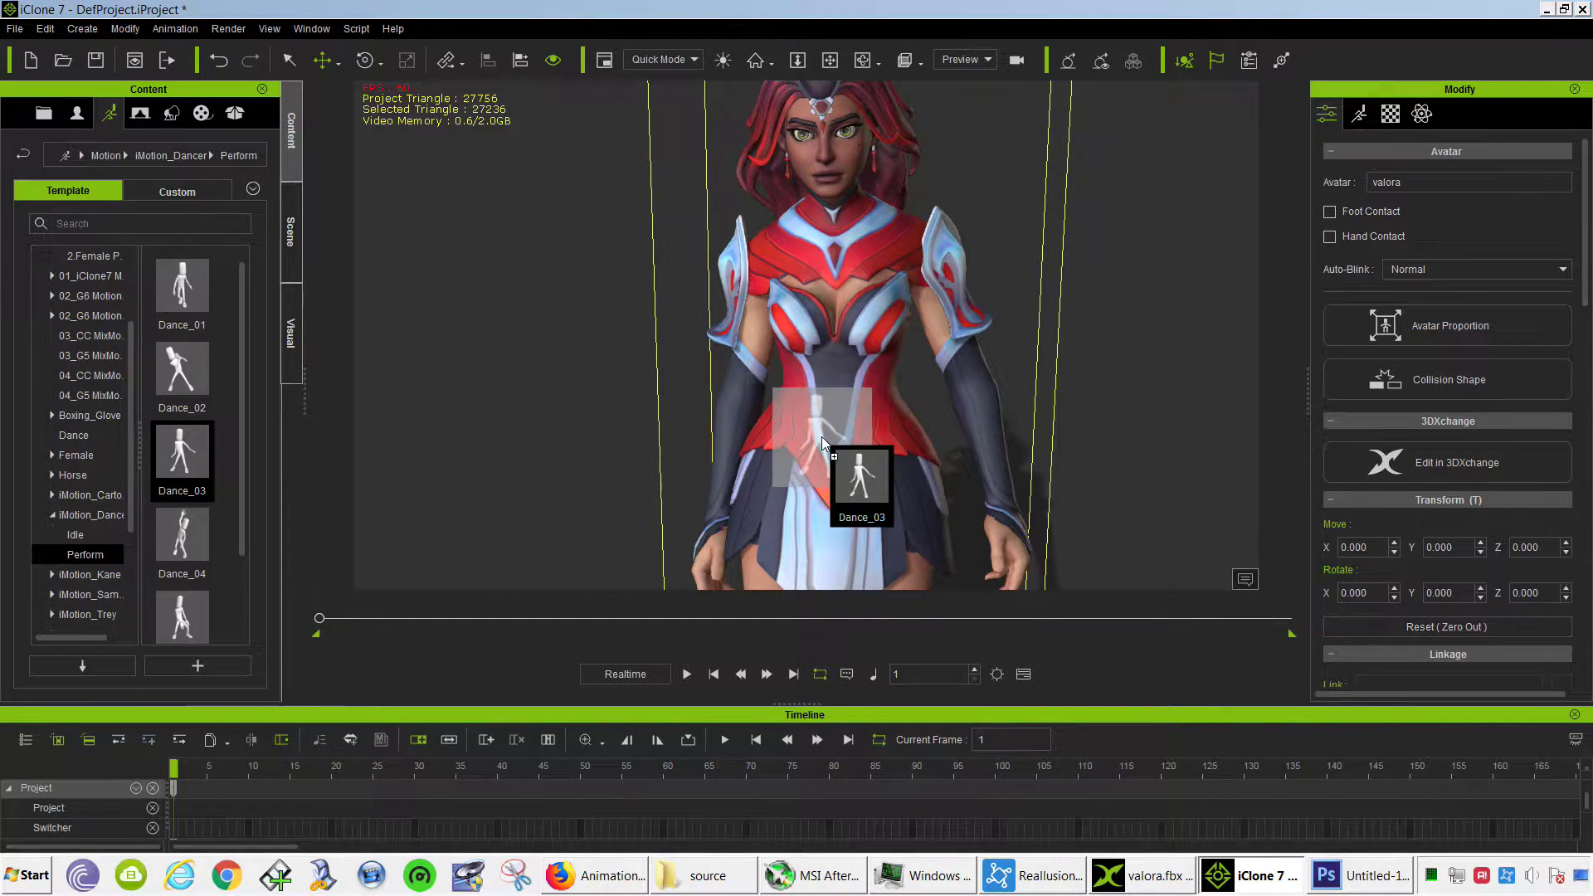
drag(187, 467, 822, 437)
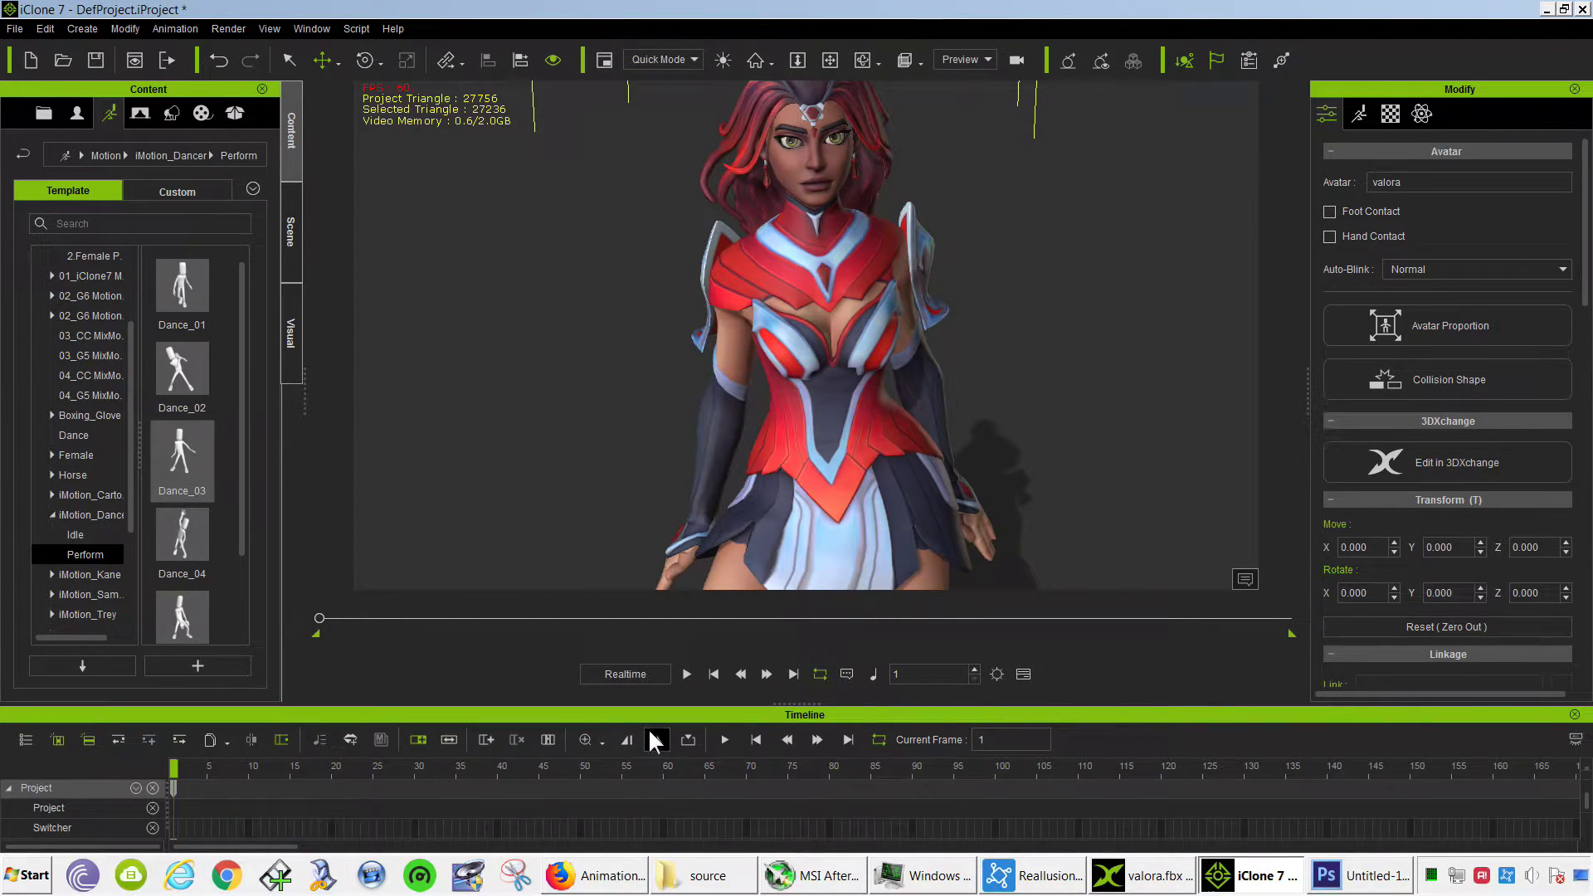
click(686, 673)
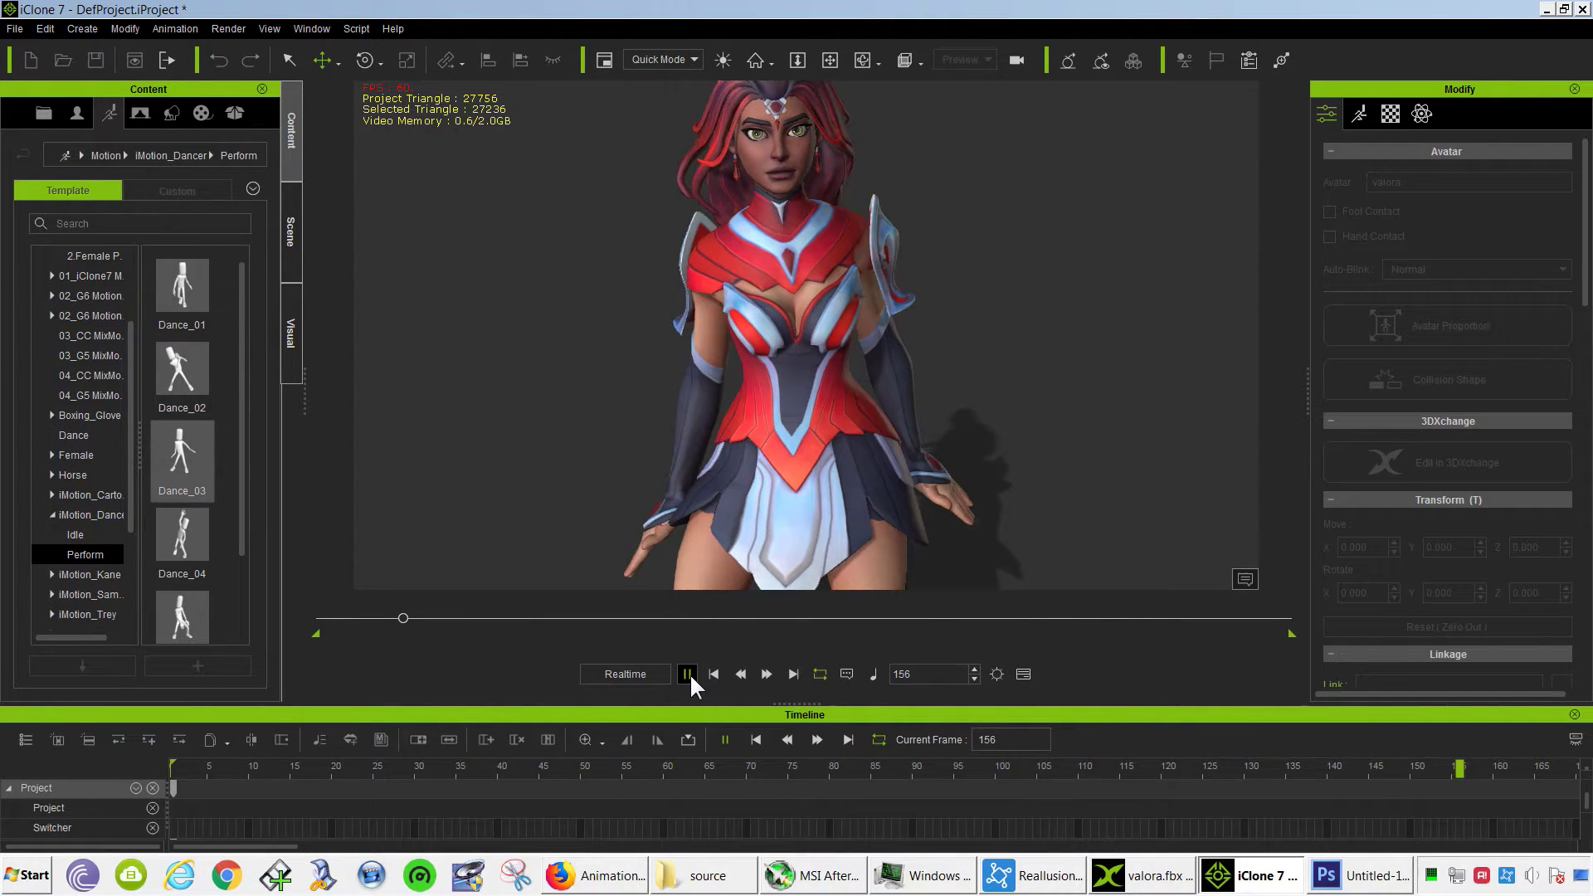
click(689, 673)
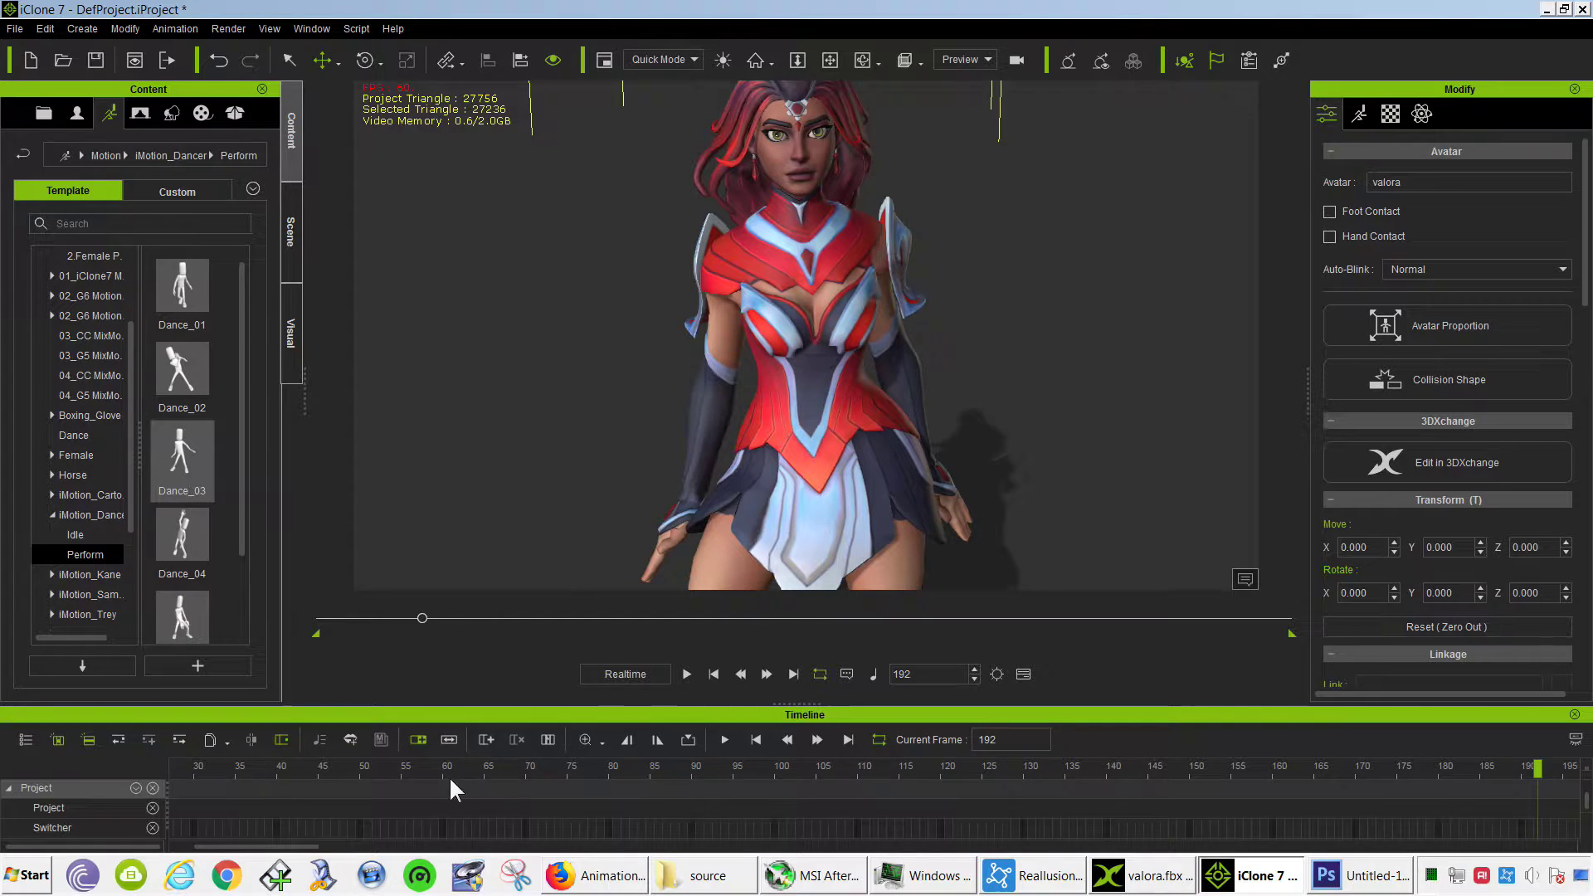
drag(314, 849, 237, 857)
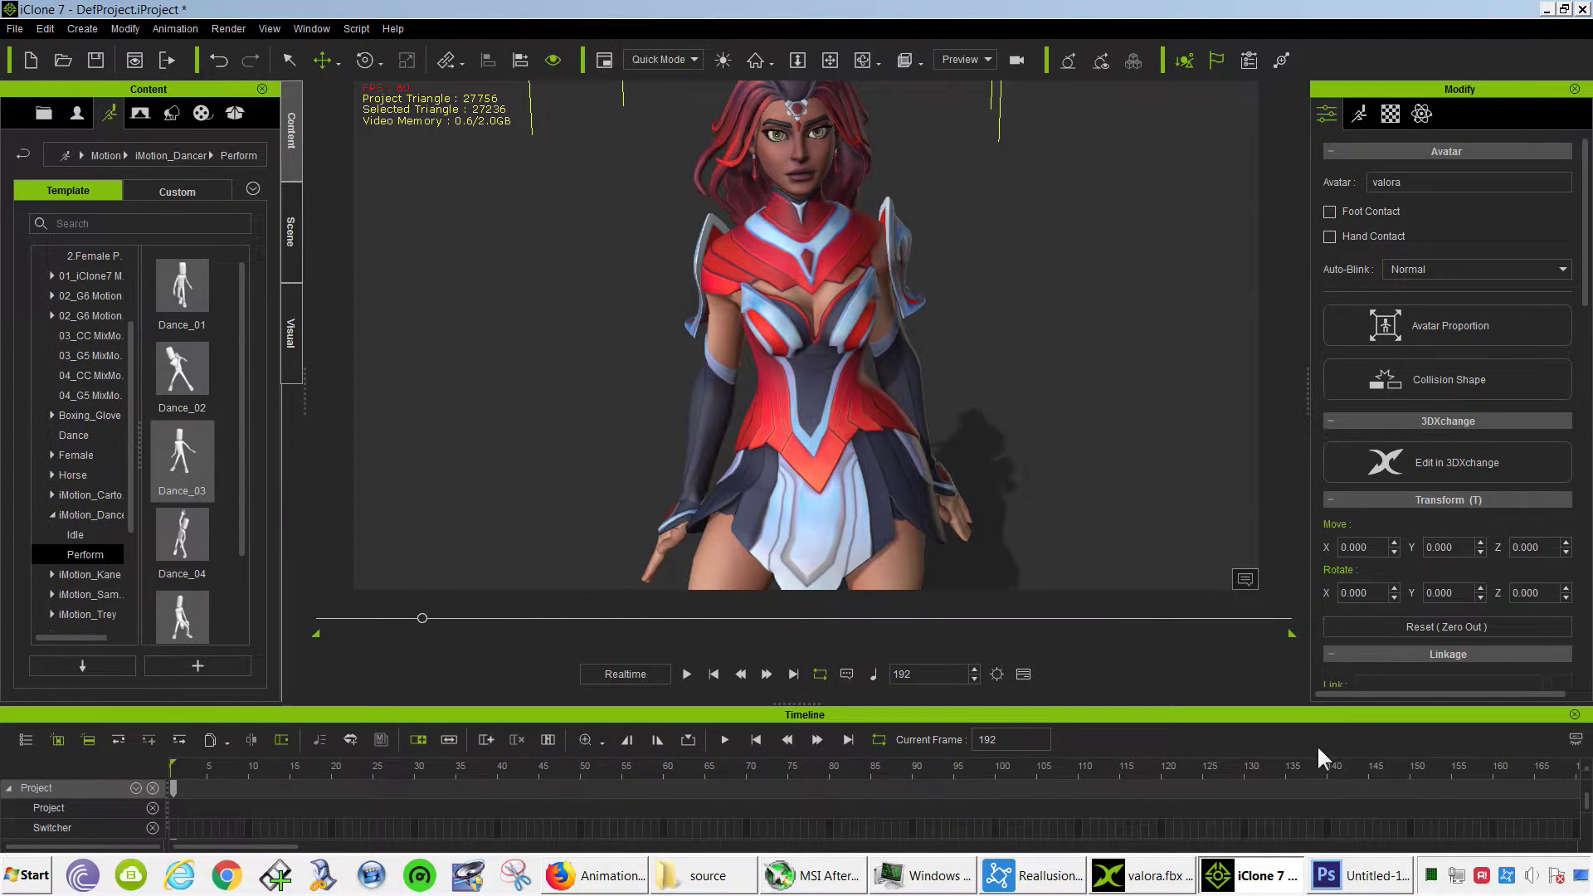
drag(1580, 807, 1587, 821)
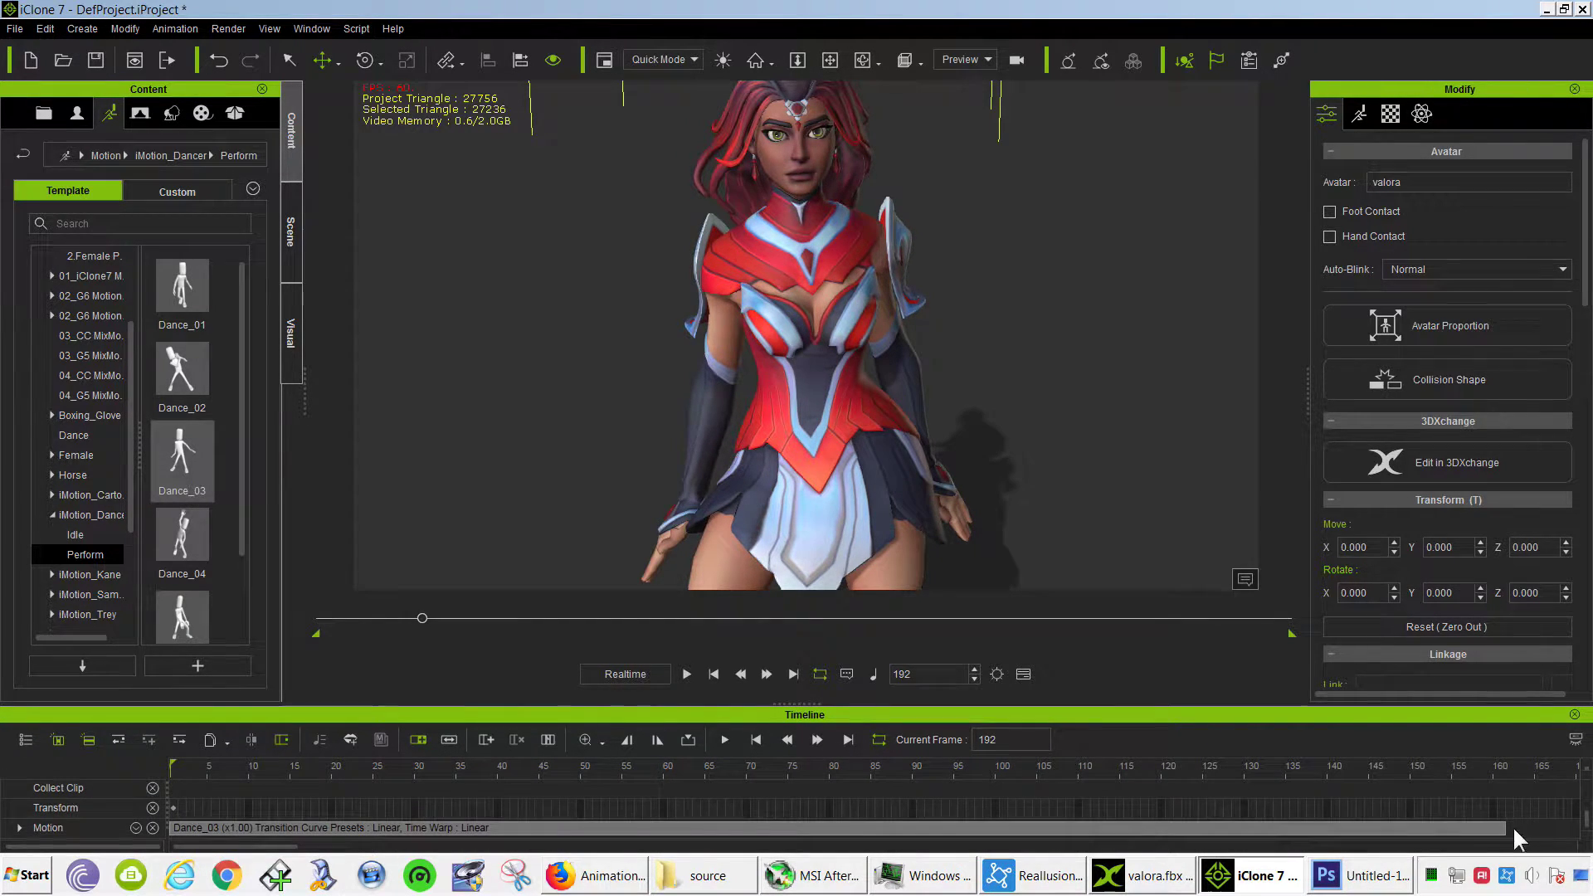
- Scrub the Dance_03 clip to frame 123, turn off looping, and replay from the start
click(1484, 828)
mouse_move(1485, 772)
mouse_down()
mouse_move(1214, 777)
mouse_move(1502, 804)
mouse_up()
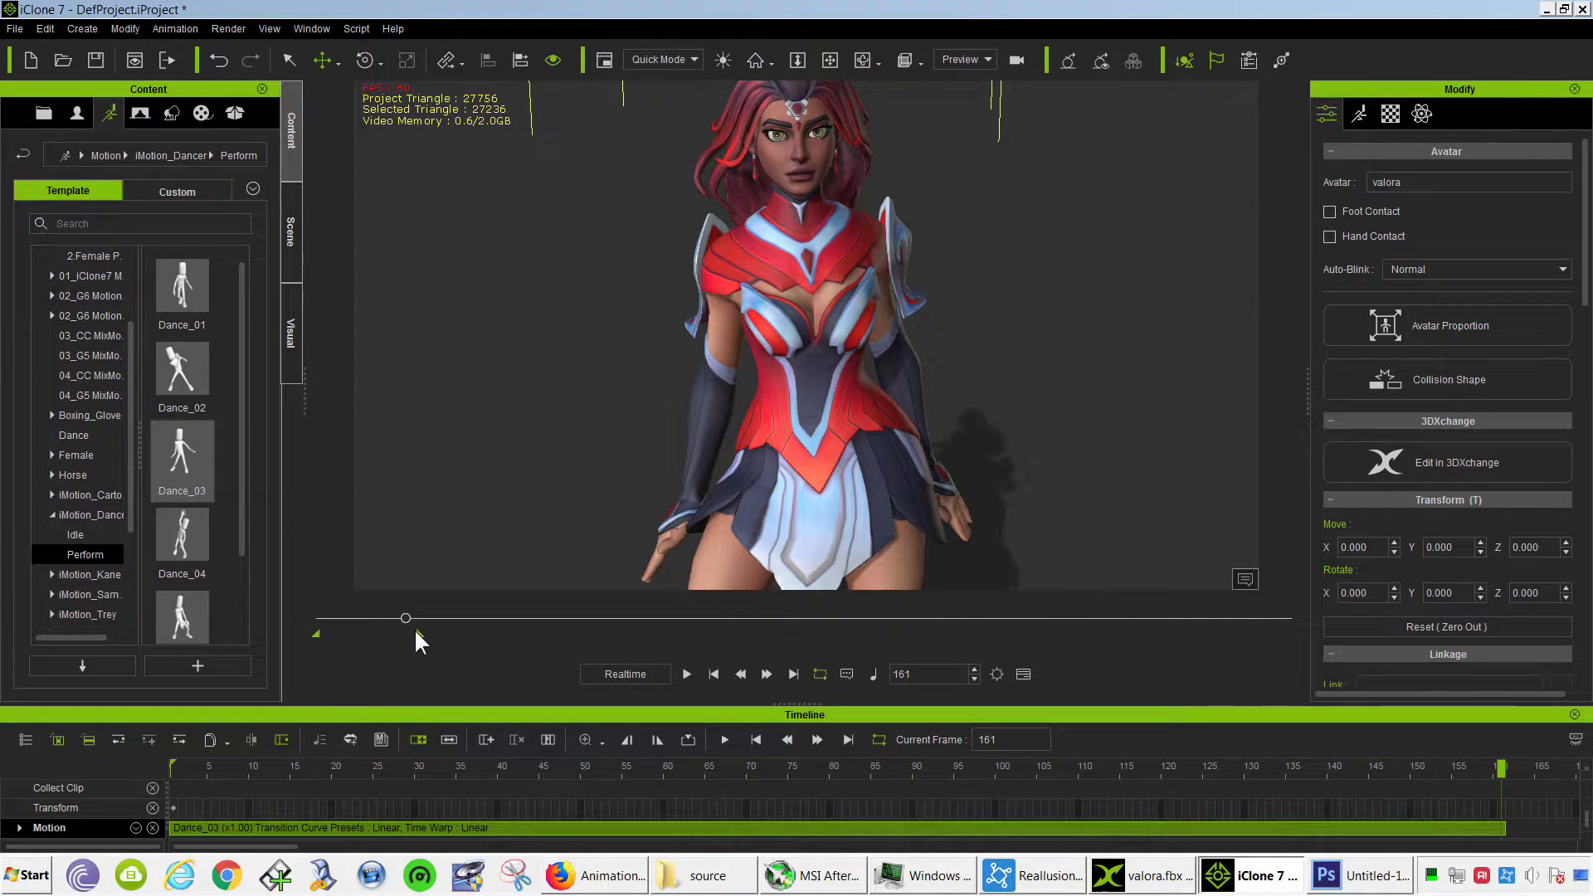
key(Left)
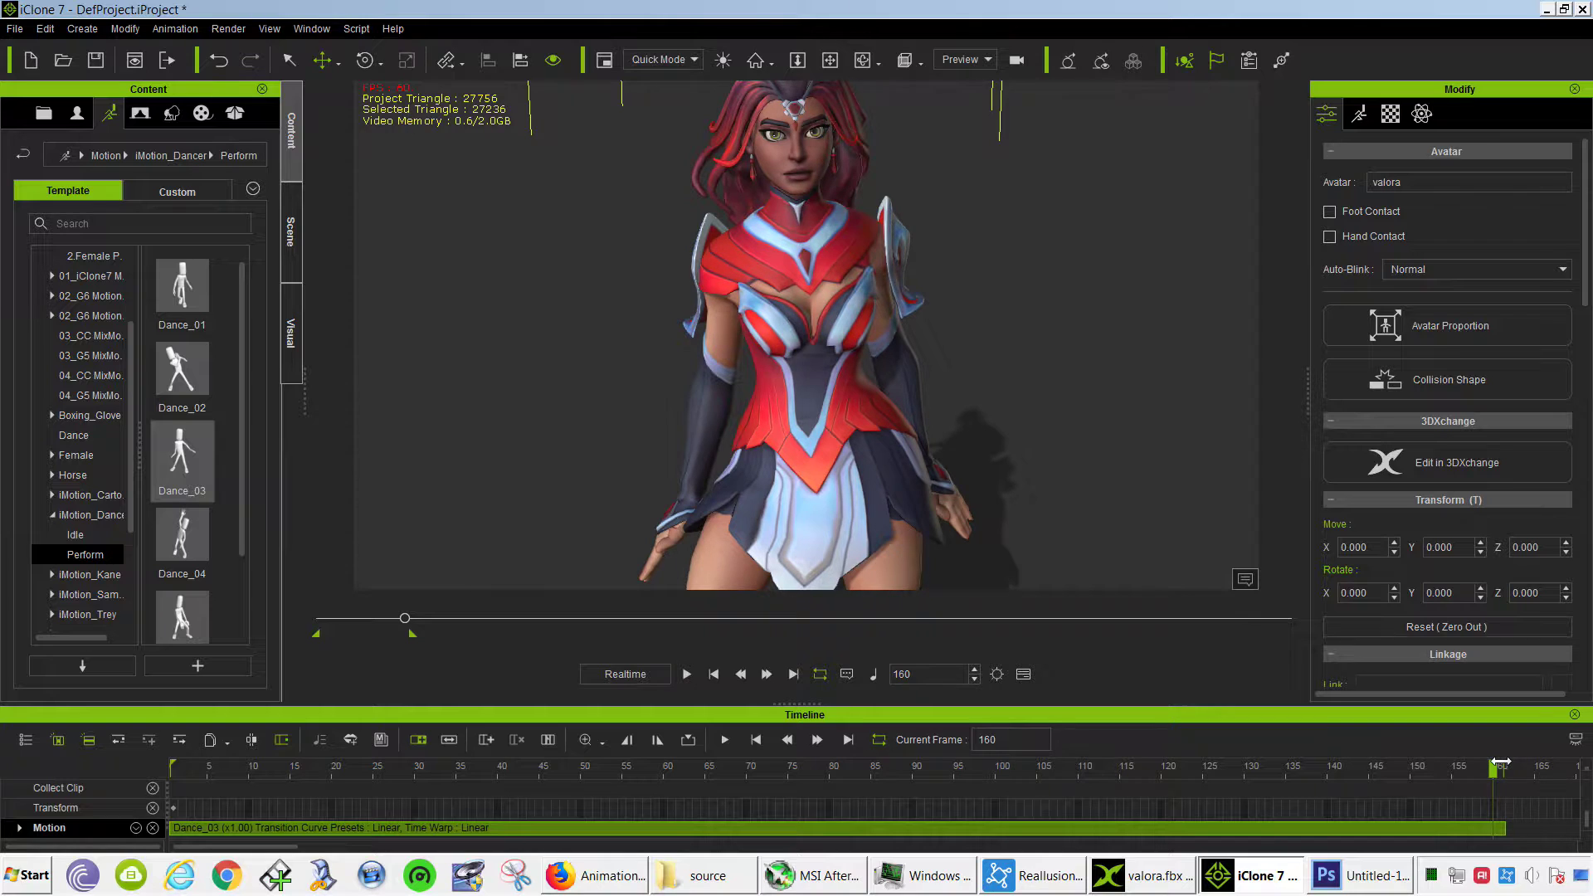
drag(1495, 769, 839, 780)
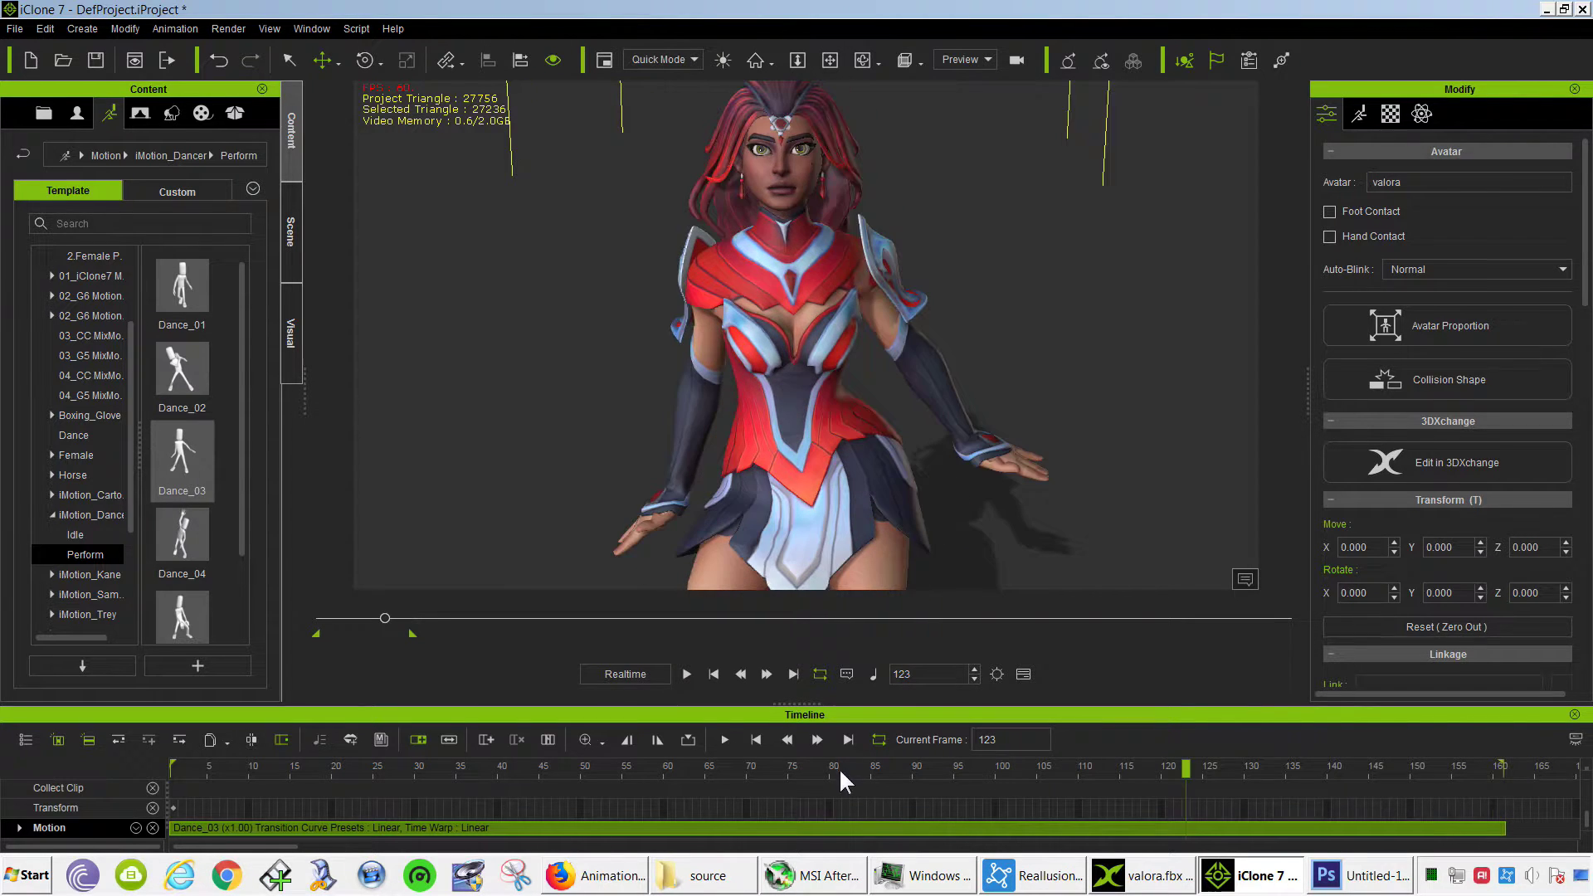
click(819, 673)
drag(381, 619, 297, 618)
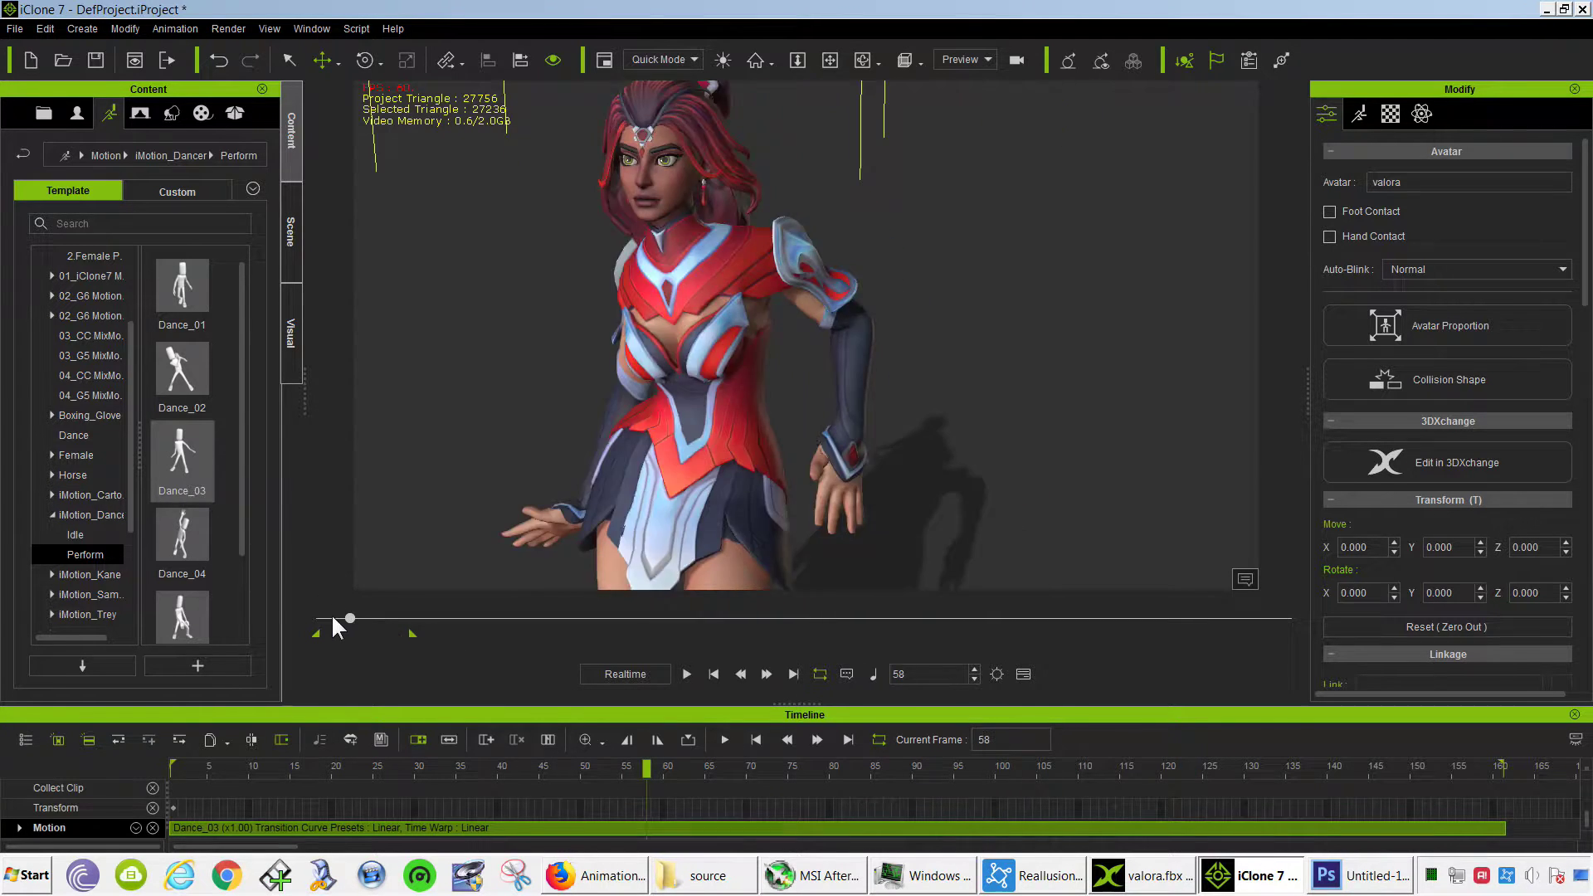
click(686, 673)
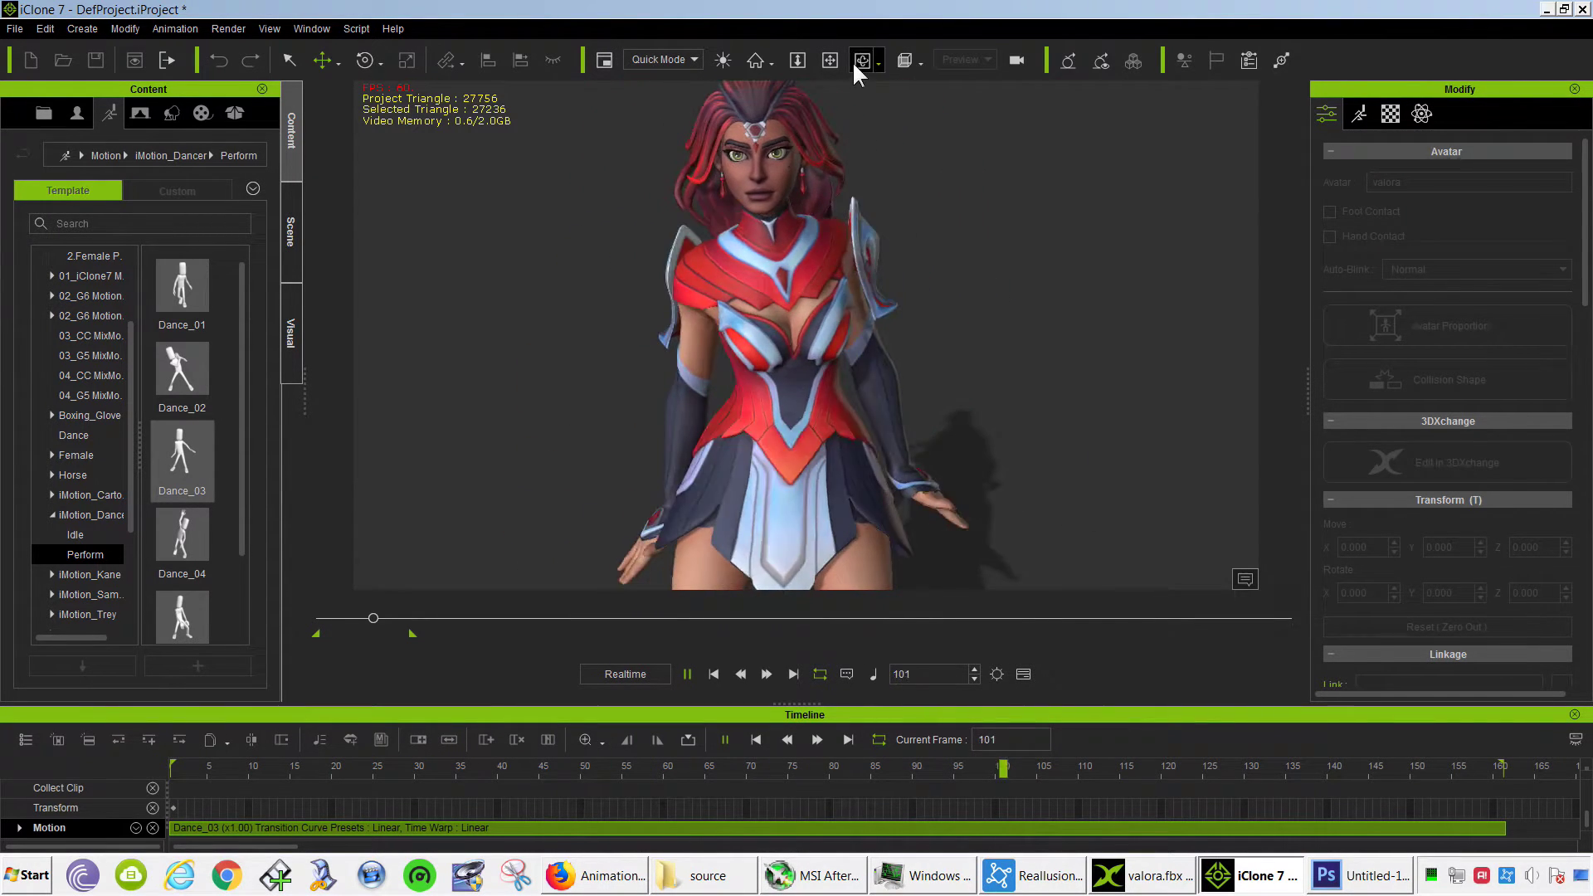
- Orbit behind Valora, stop playback, rewind to frame 1, and move the camera closer
click(853, 60)
drag(945, 460, 572, 465)
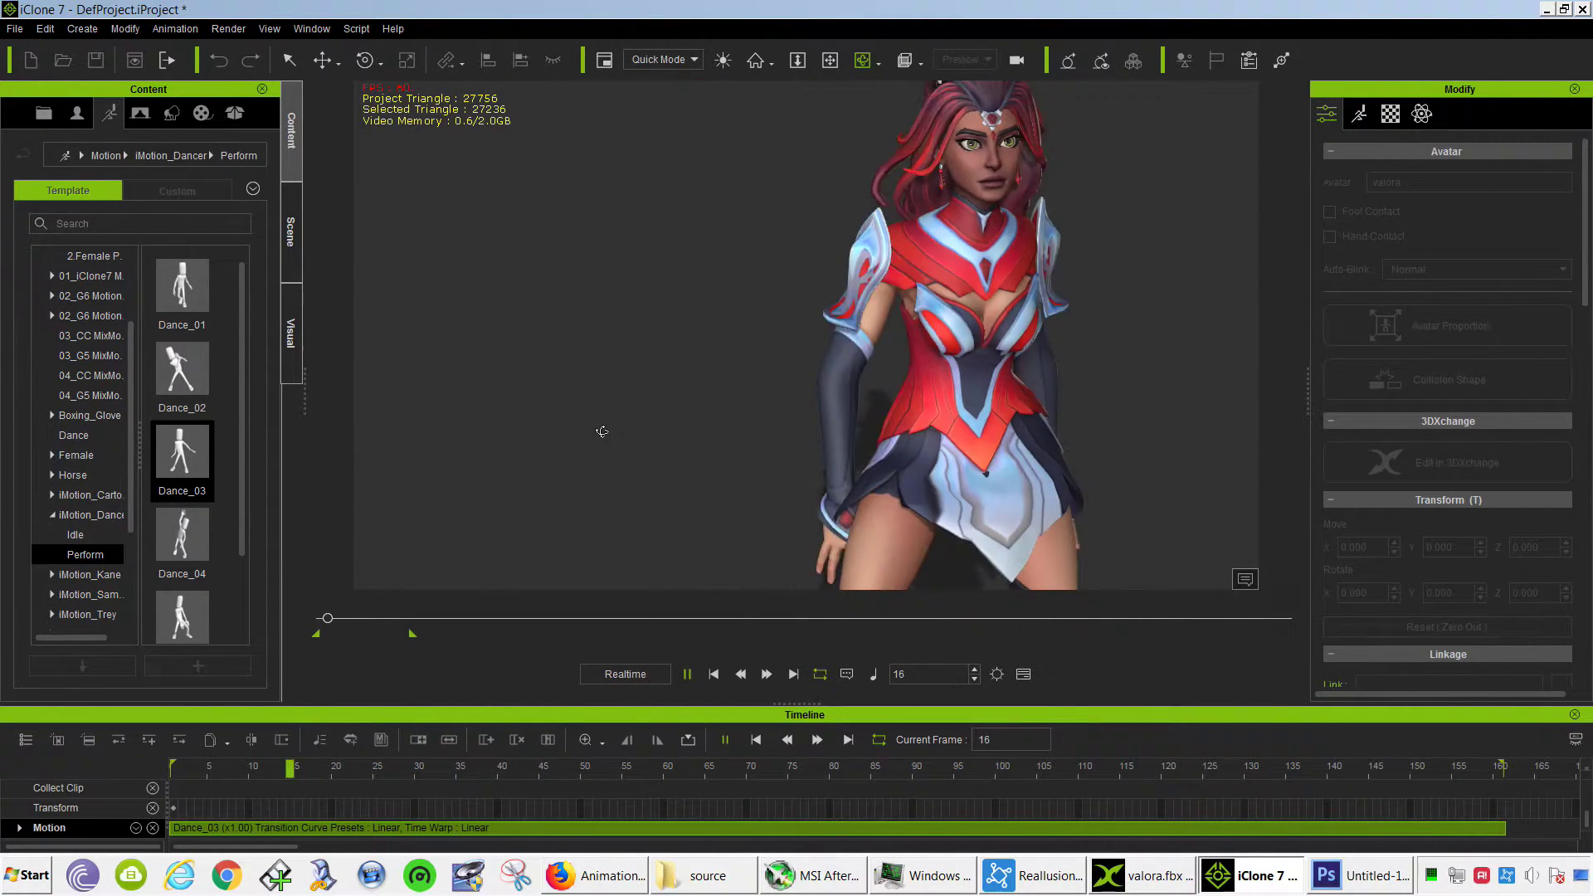
click(685, 674)
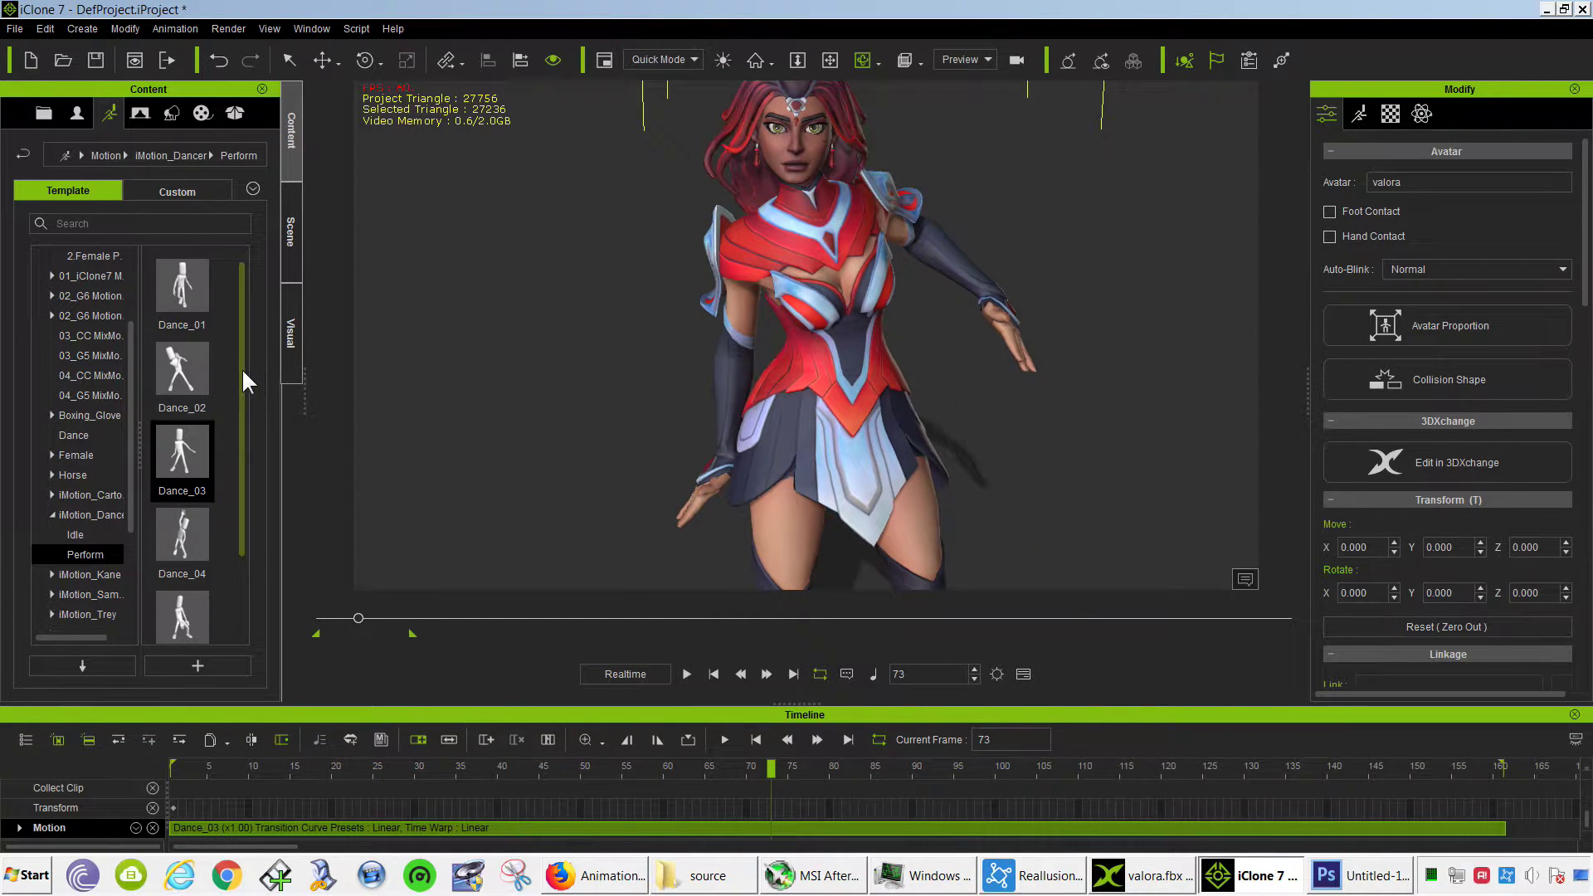
drag(241, 368, 242, 490)
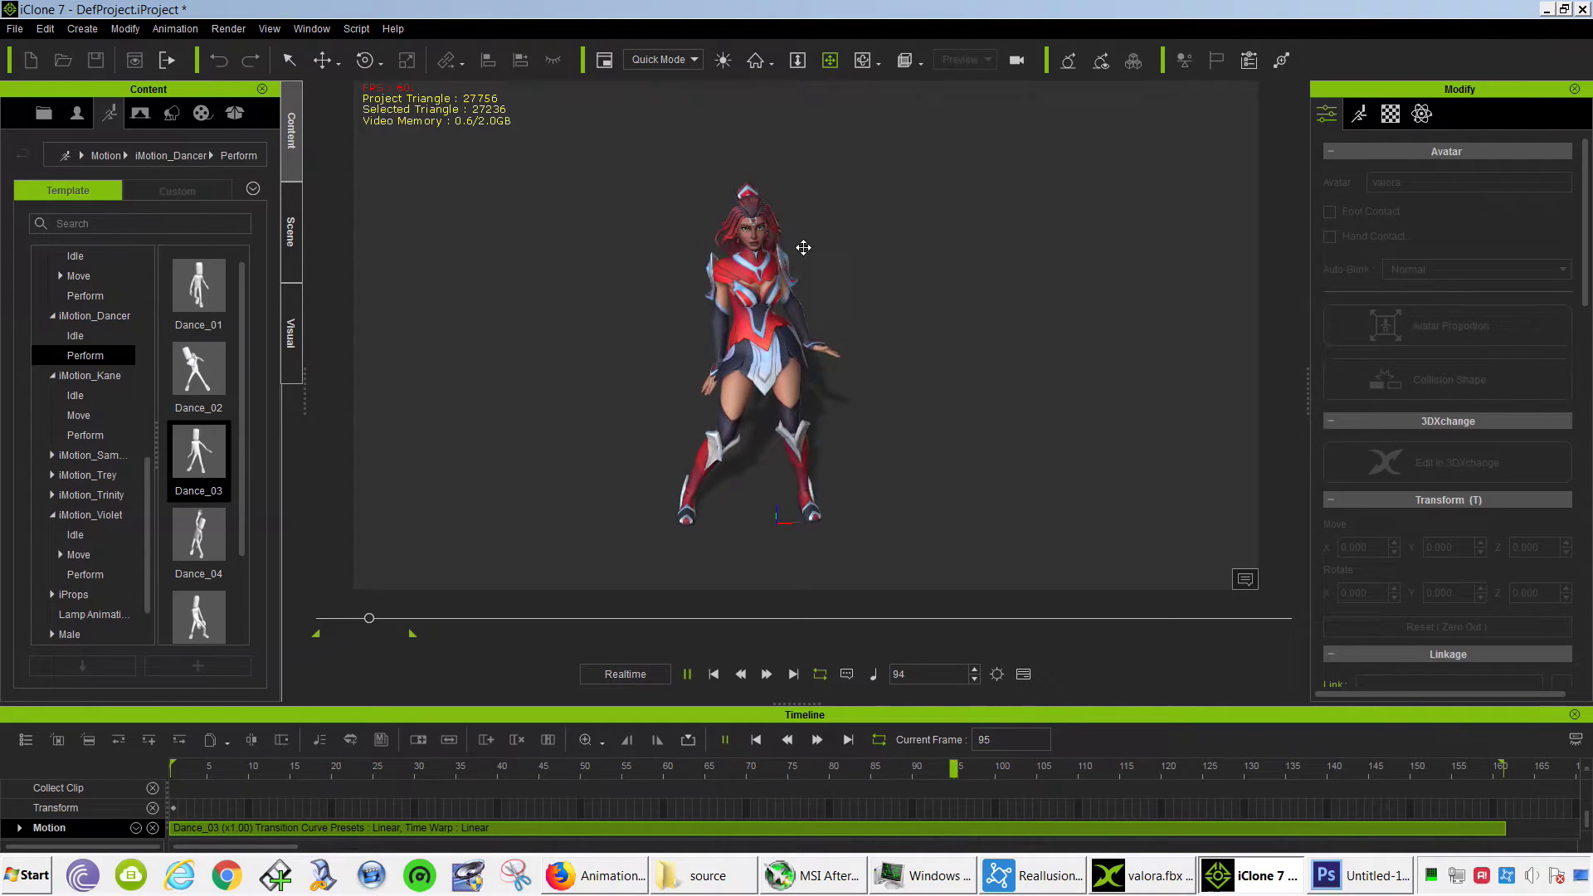
click(816, 740)
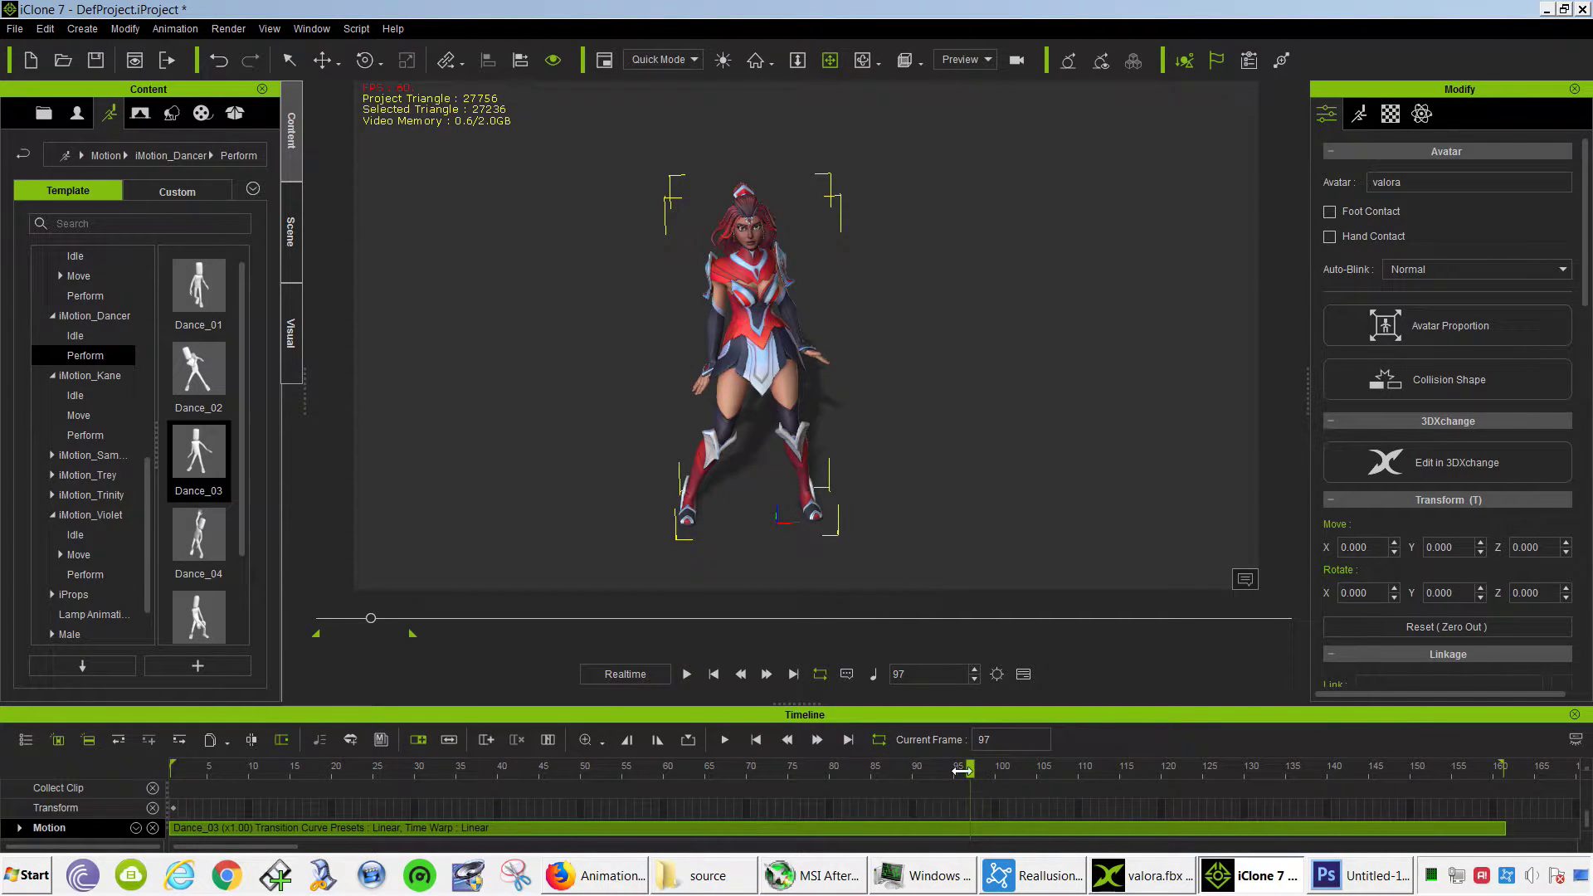
mouse_move(969, 767)
mouse_down()
mouse_move(231, 768)
mouse_move(150, 801)
mouse_up()
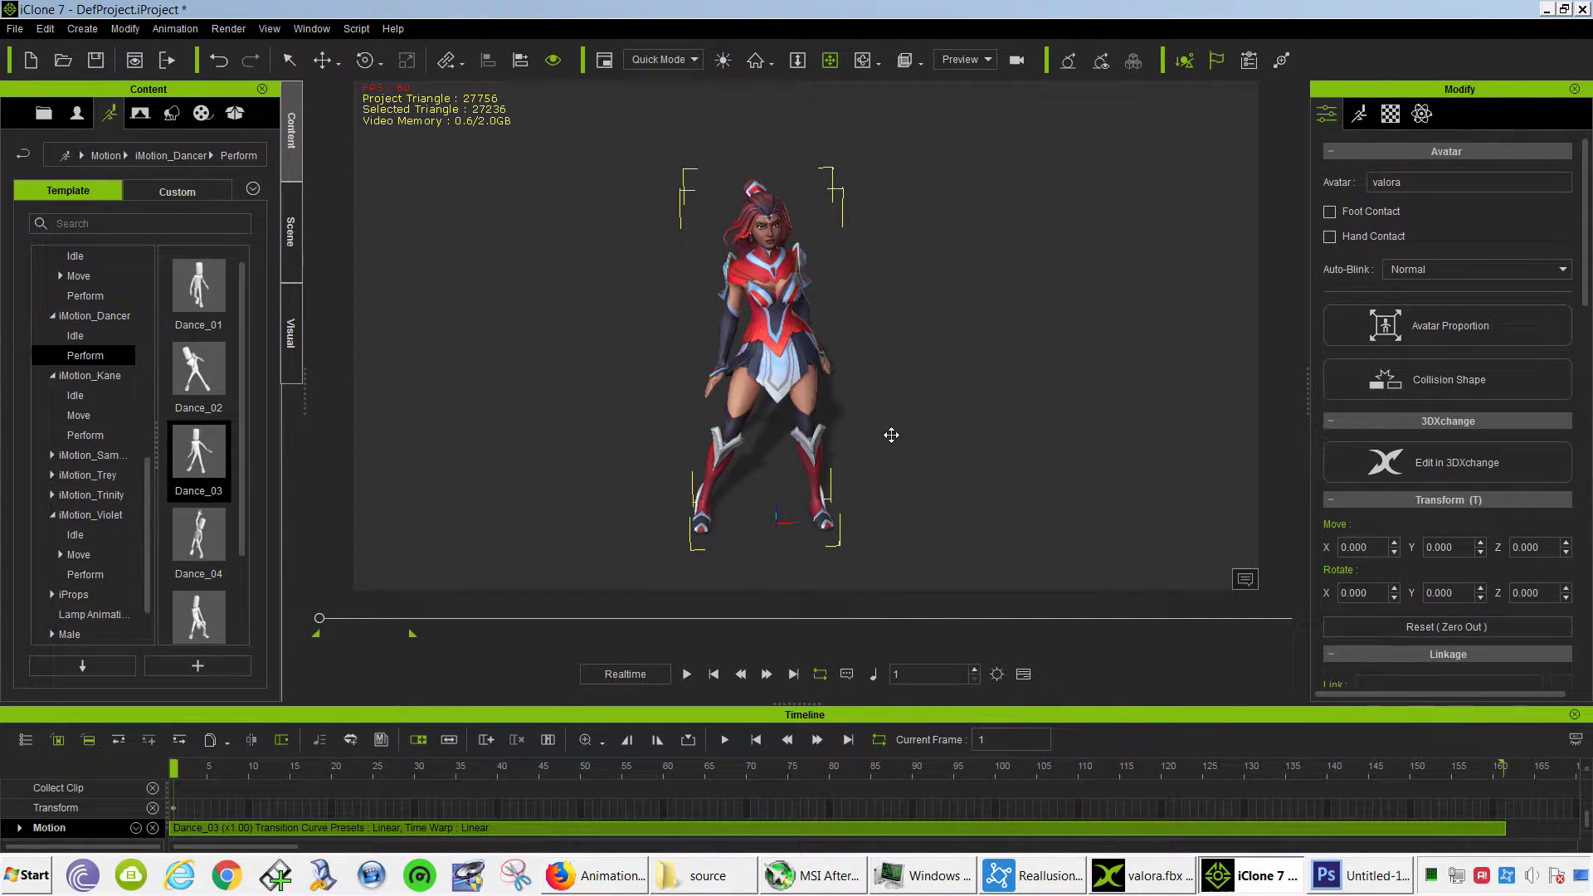
right_drag(822, 379, 806, 334)
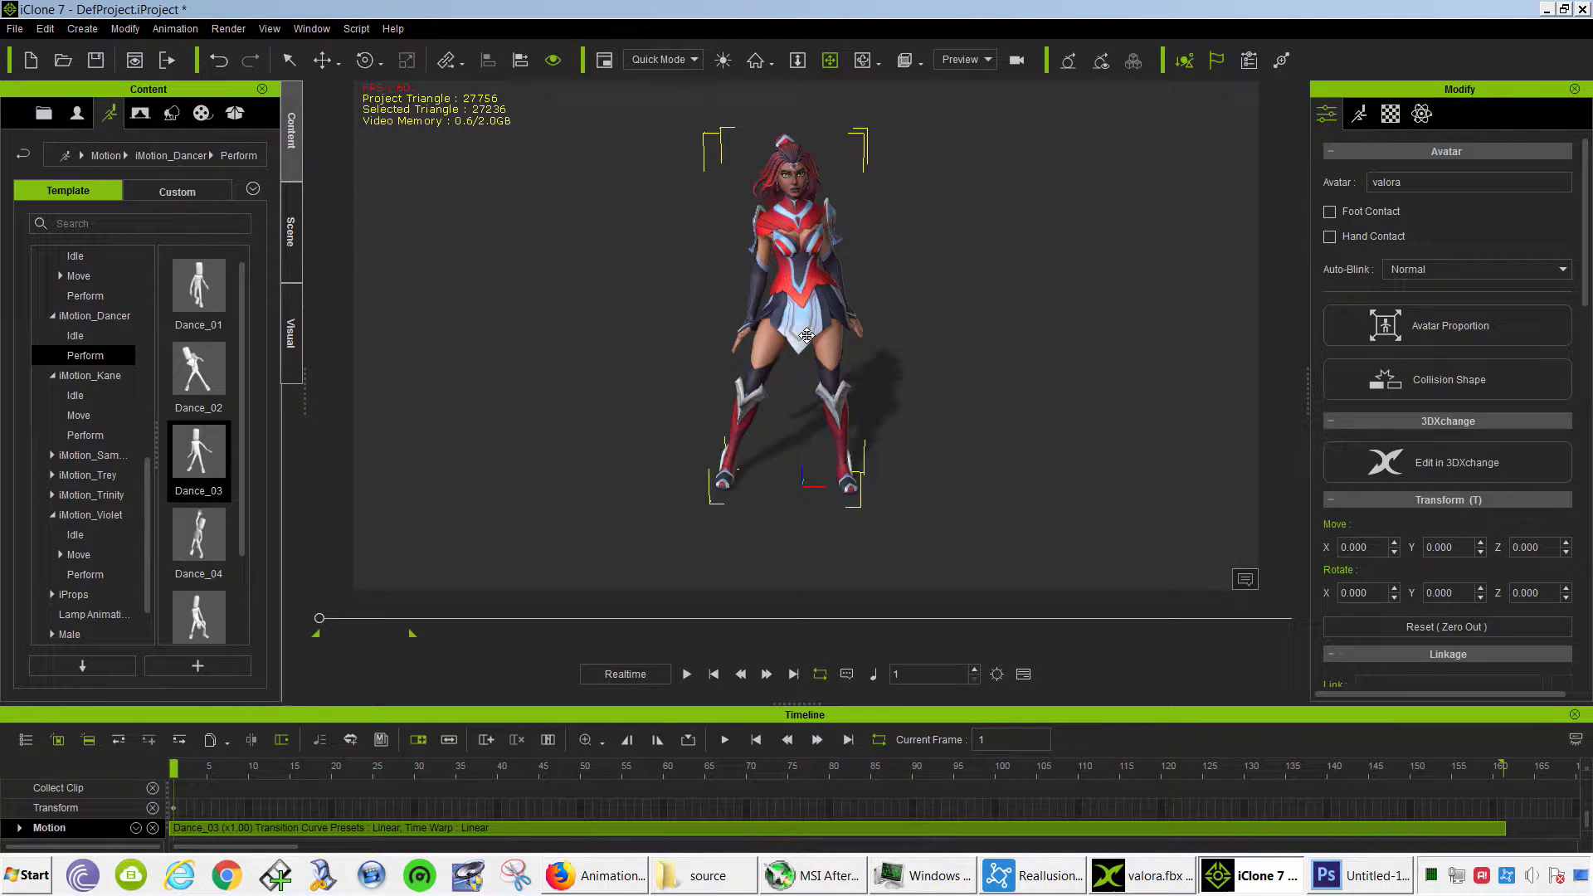
- Set the MP4 video render frame size to HD 1080p (1920x1080) and export it
click(219, 30)
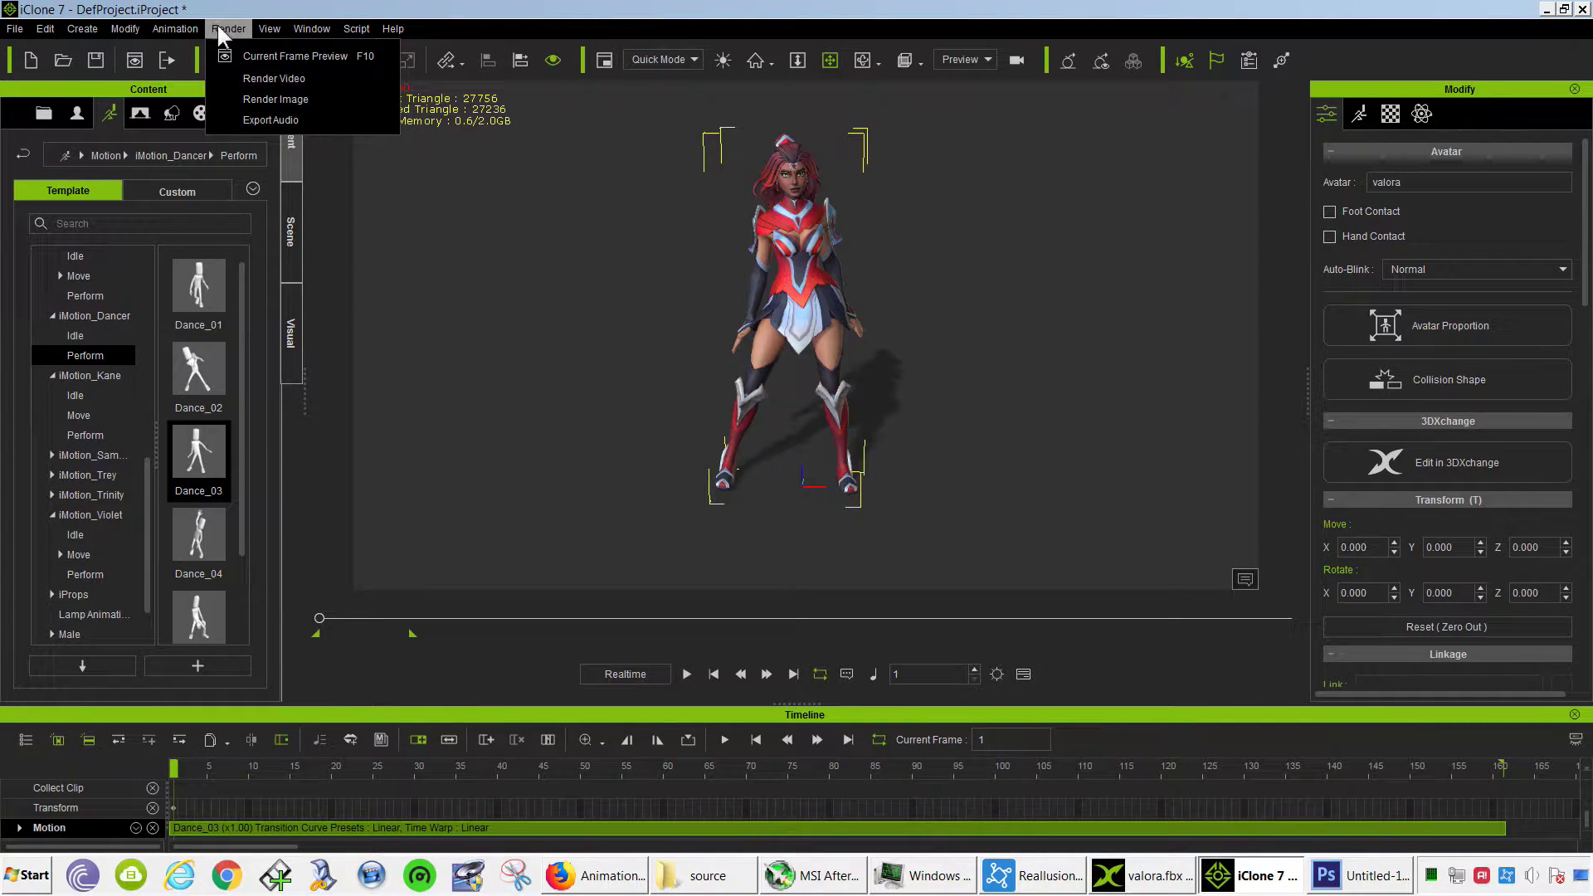
click(304, 81)
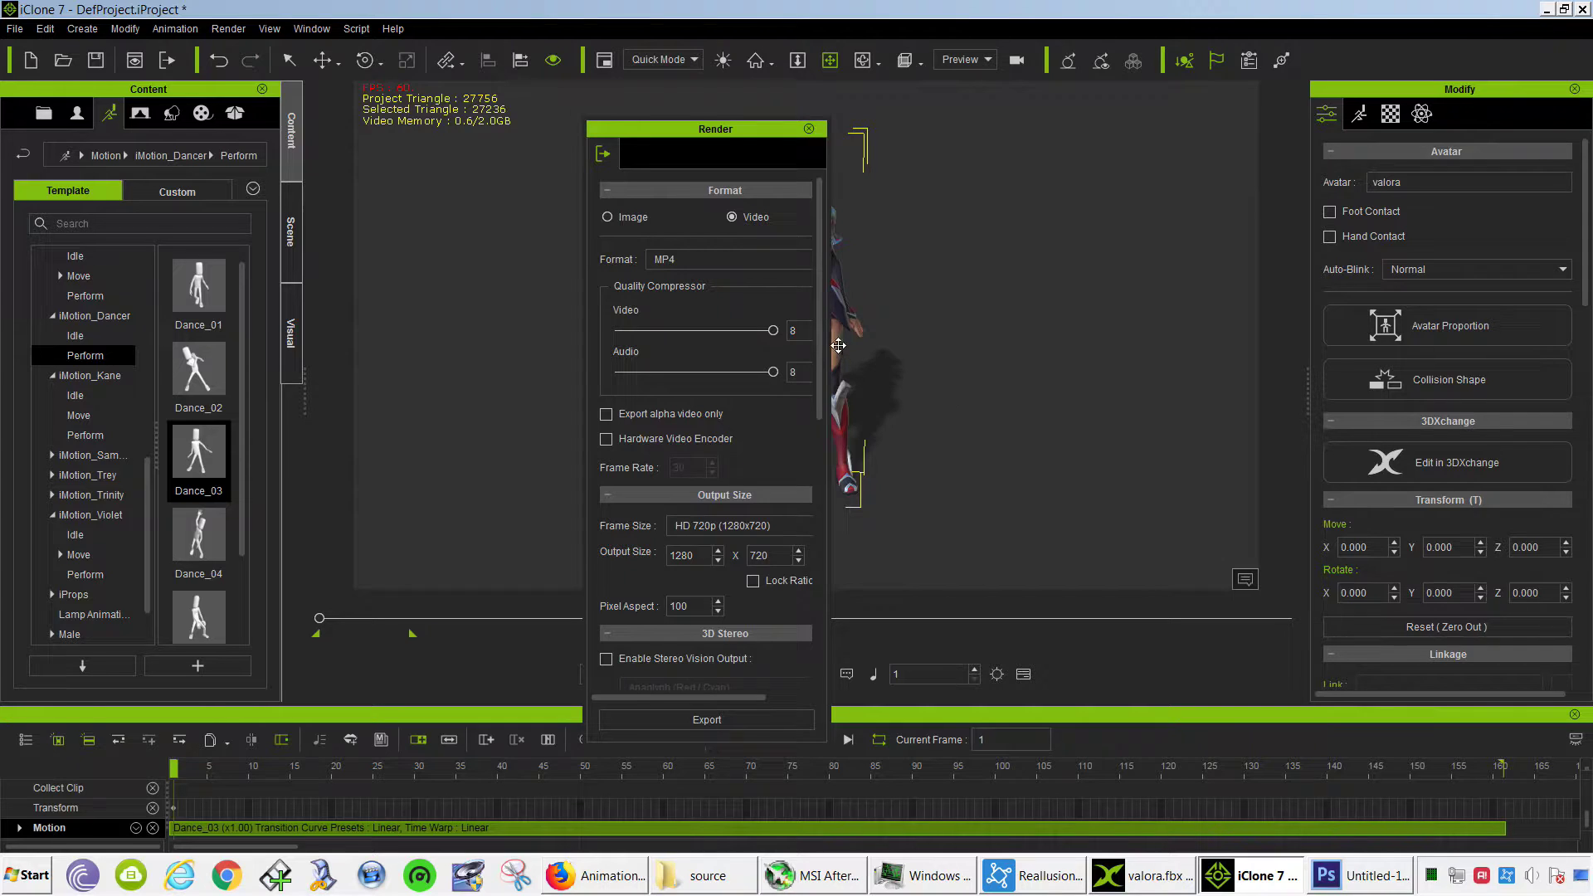
drag(828, 342, 974, 354)
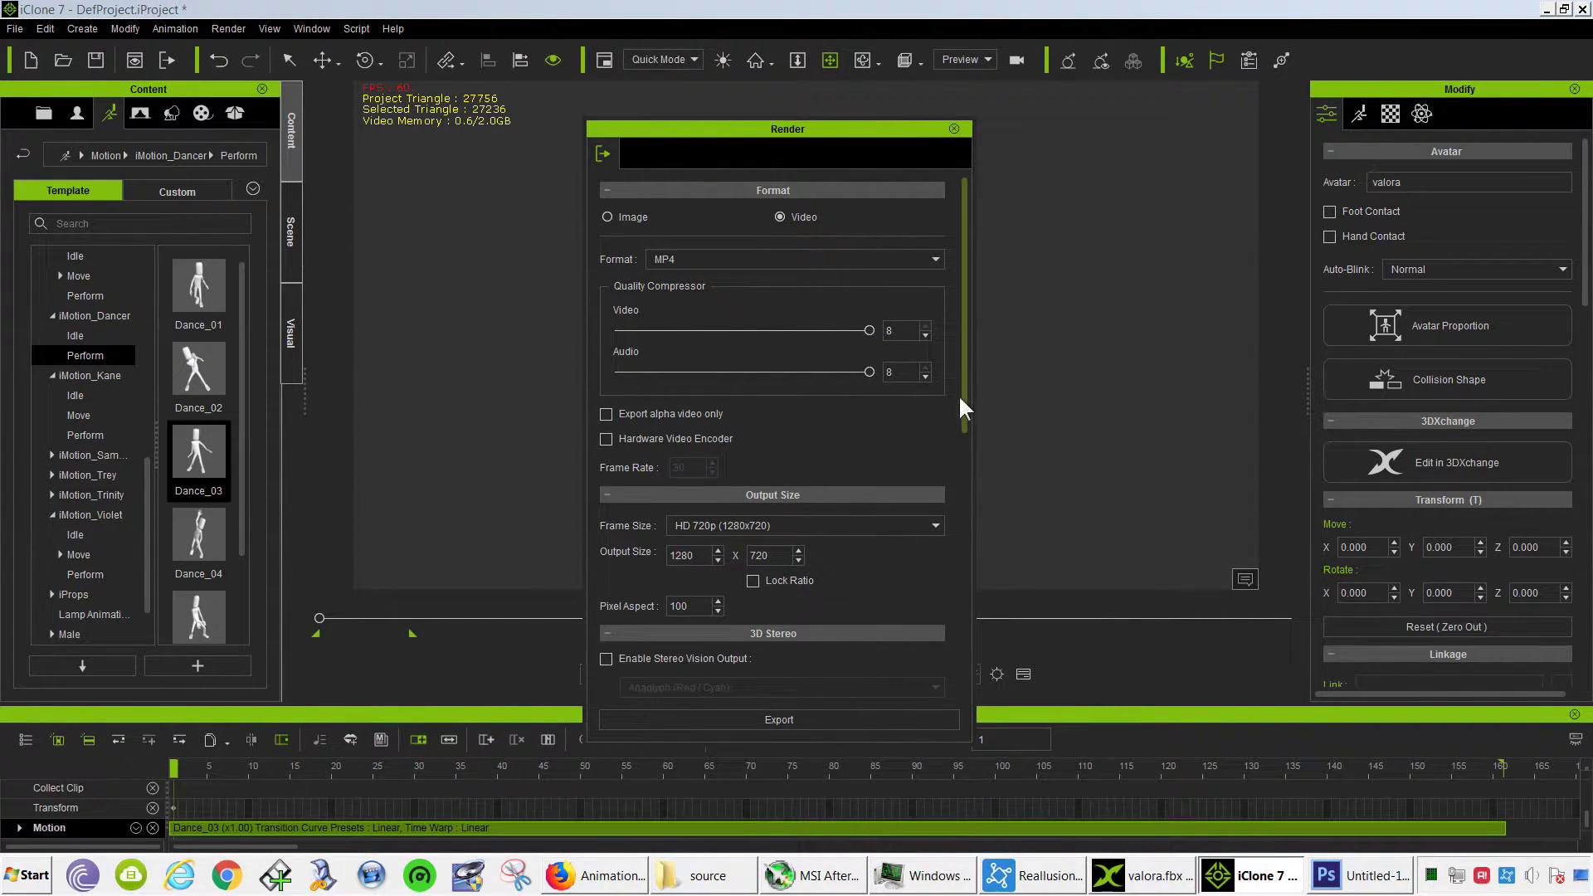
click(928, 525)
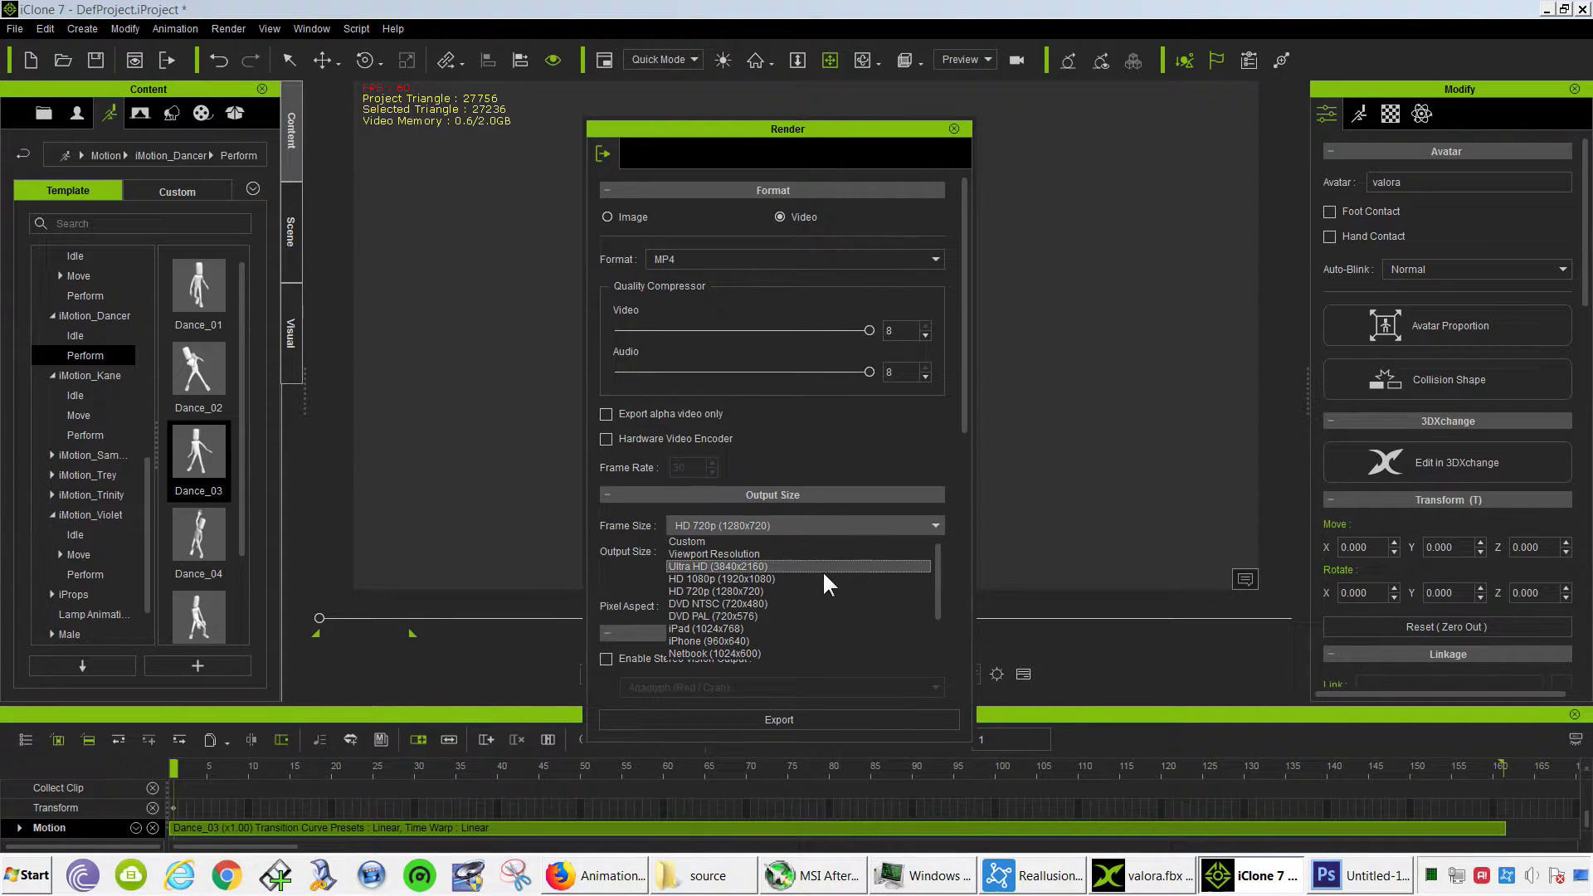
click(751, 578)
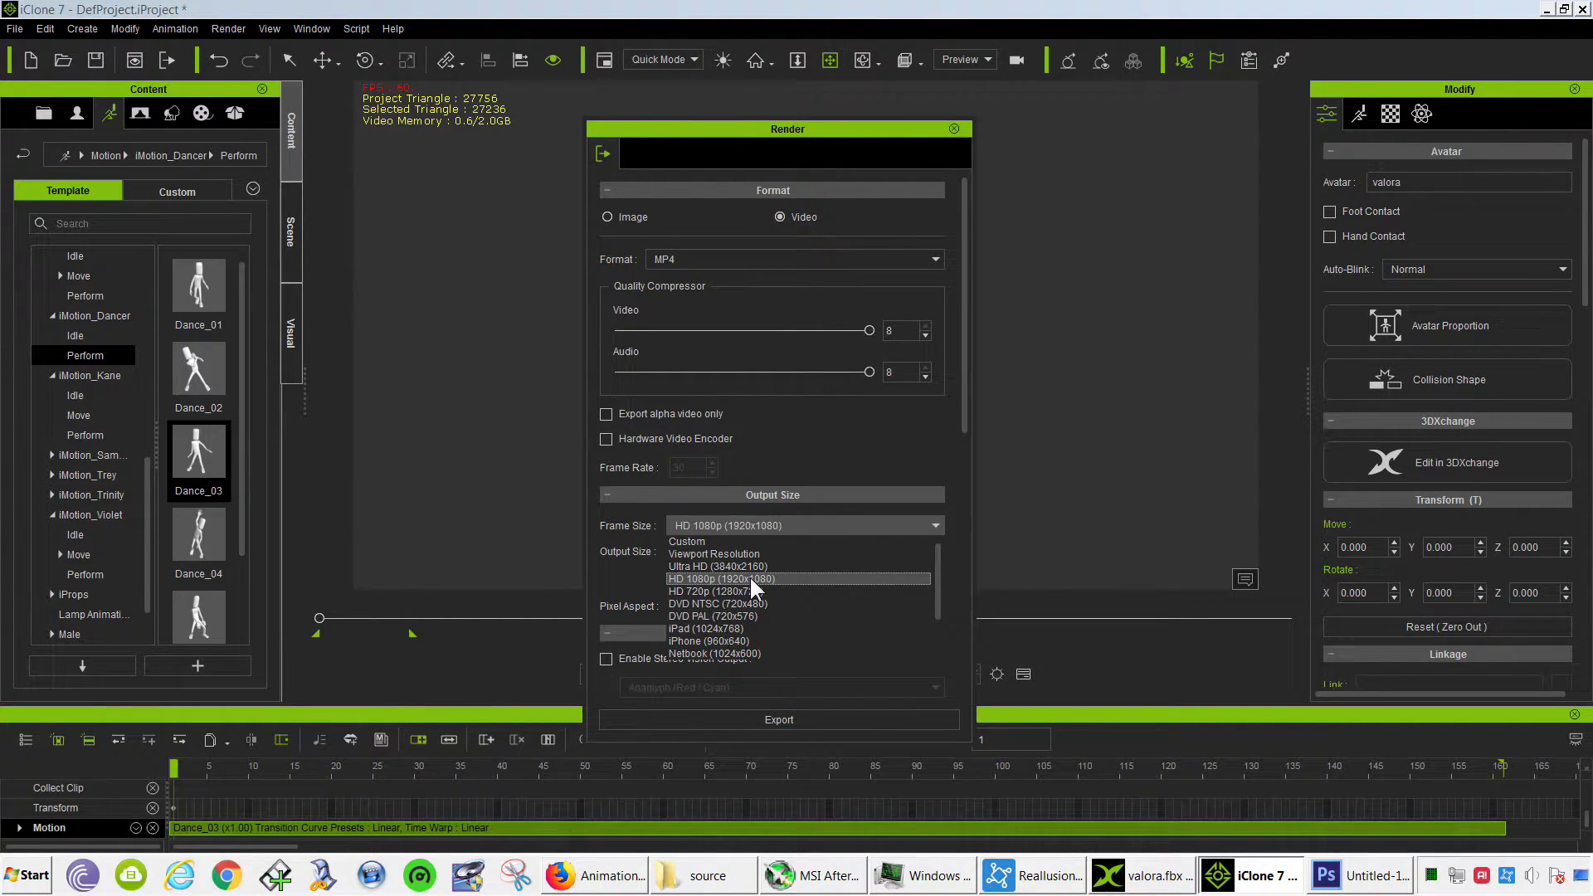
click(750, 579)
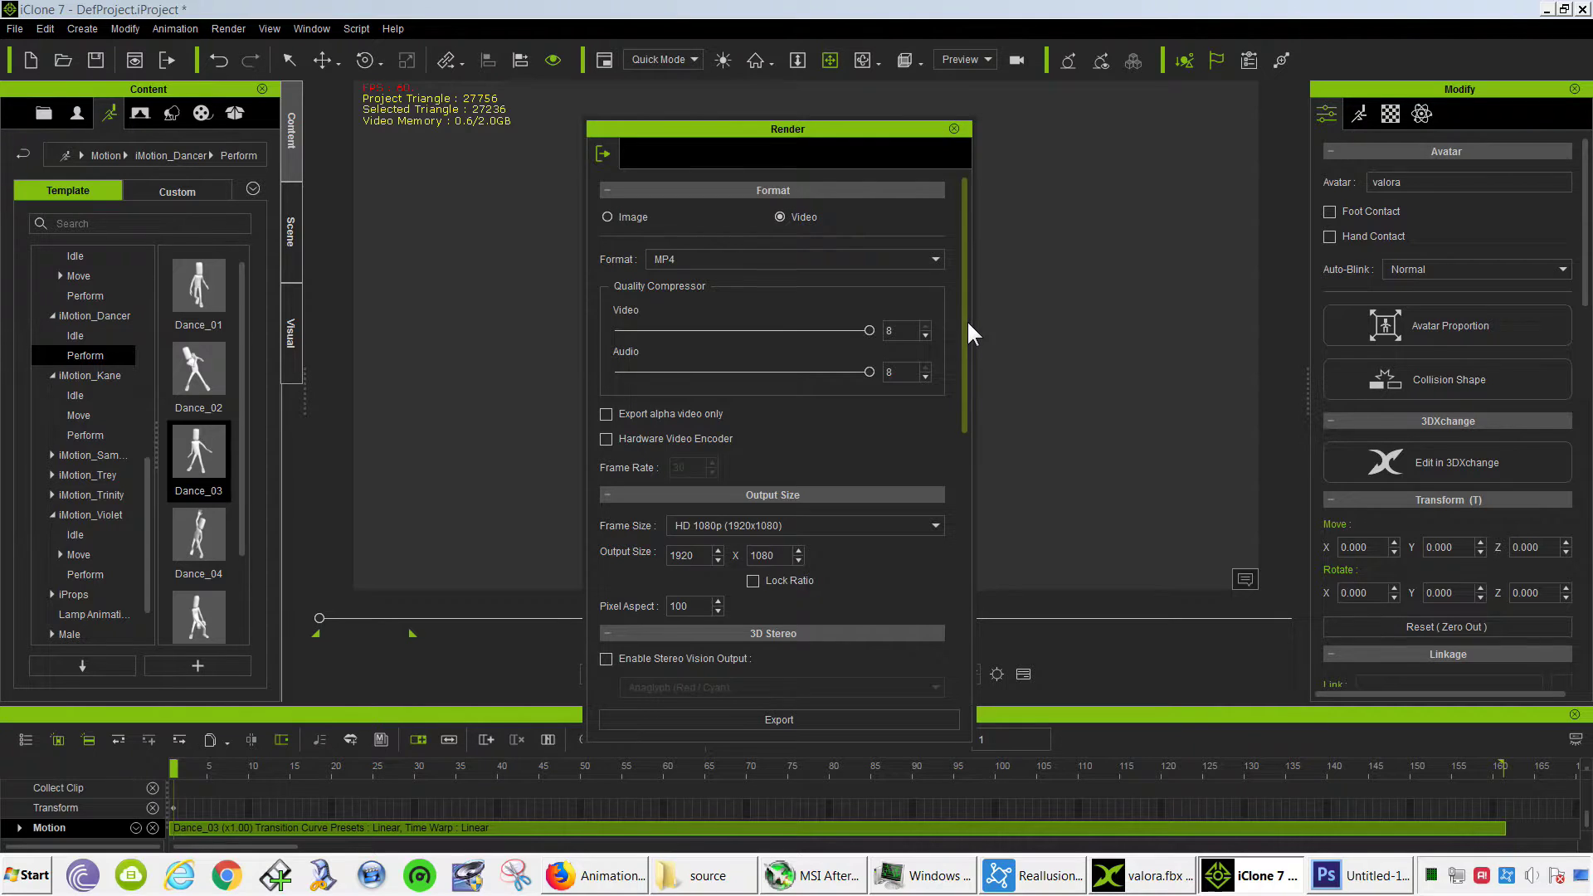
drag(965, 327, 968, 632)
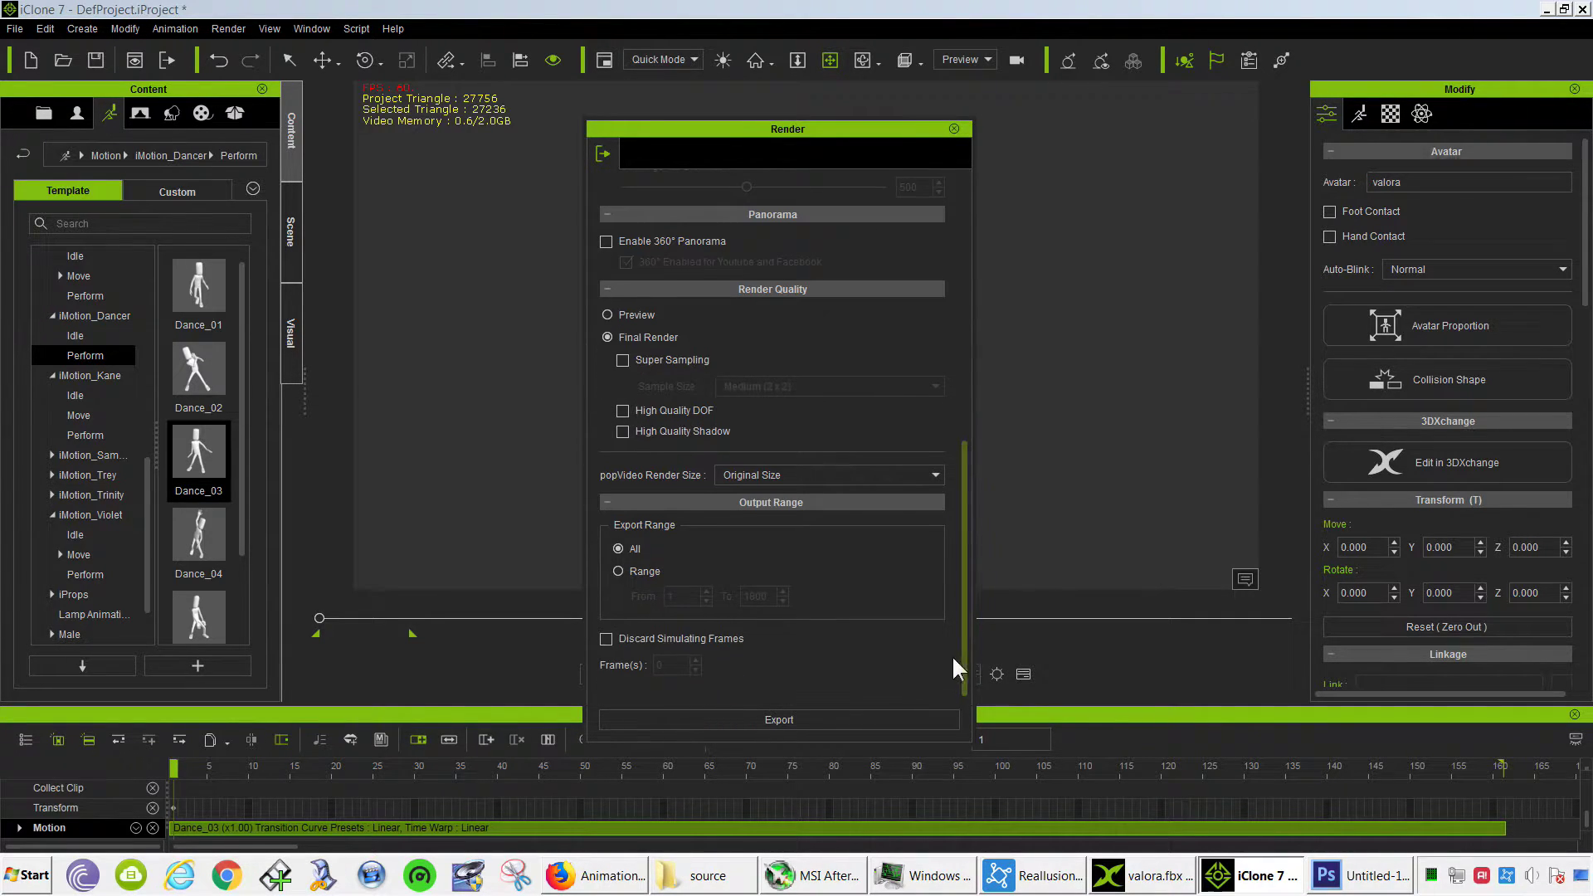
click(789, 720)
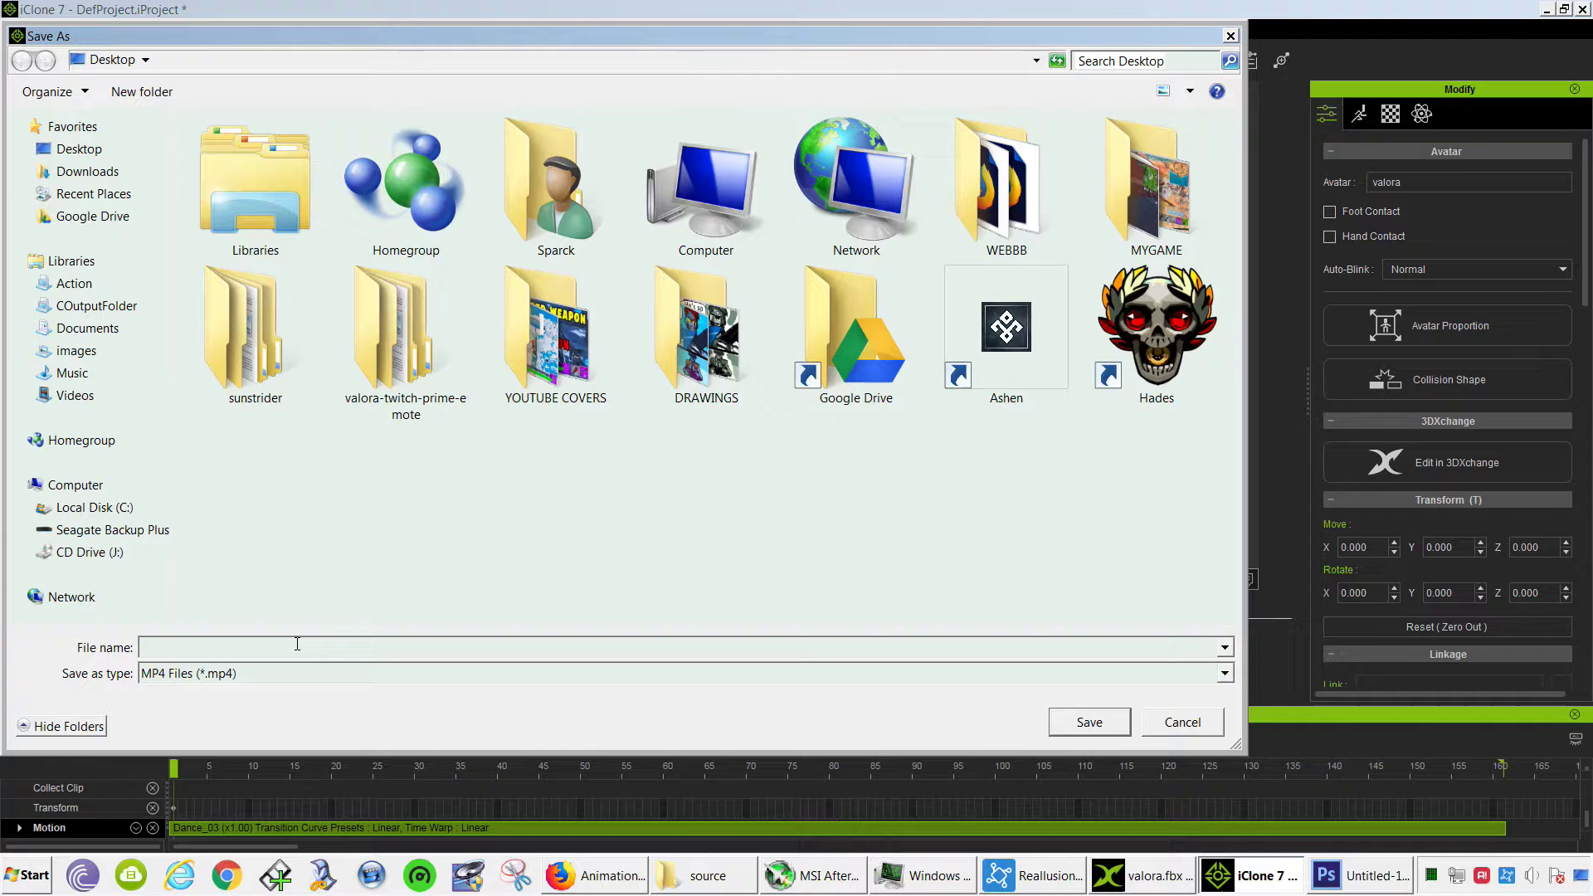
text(le danc)
- Confirm the file name, accept the render reminder, then bring up the Reallusion Content Store
key(Return)
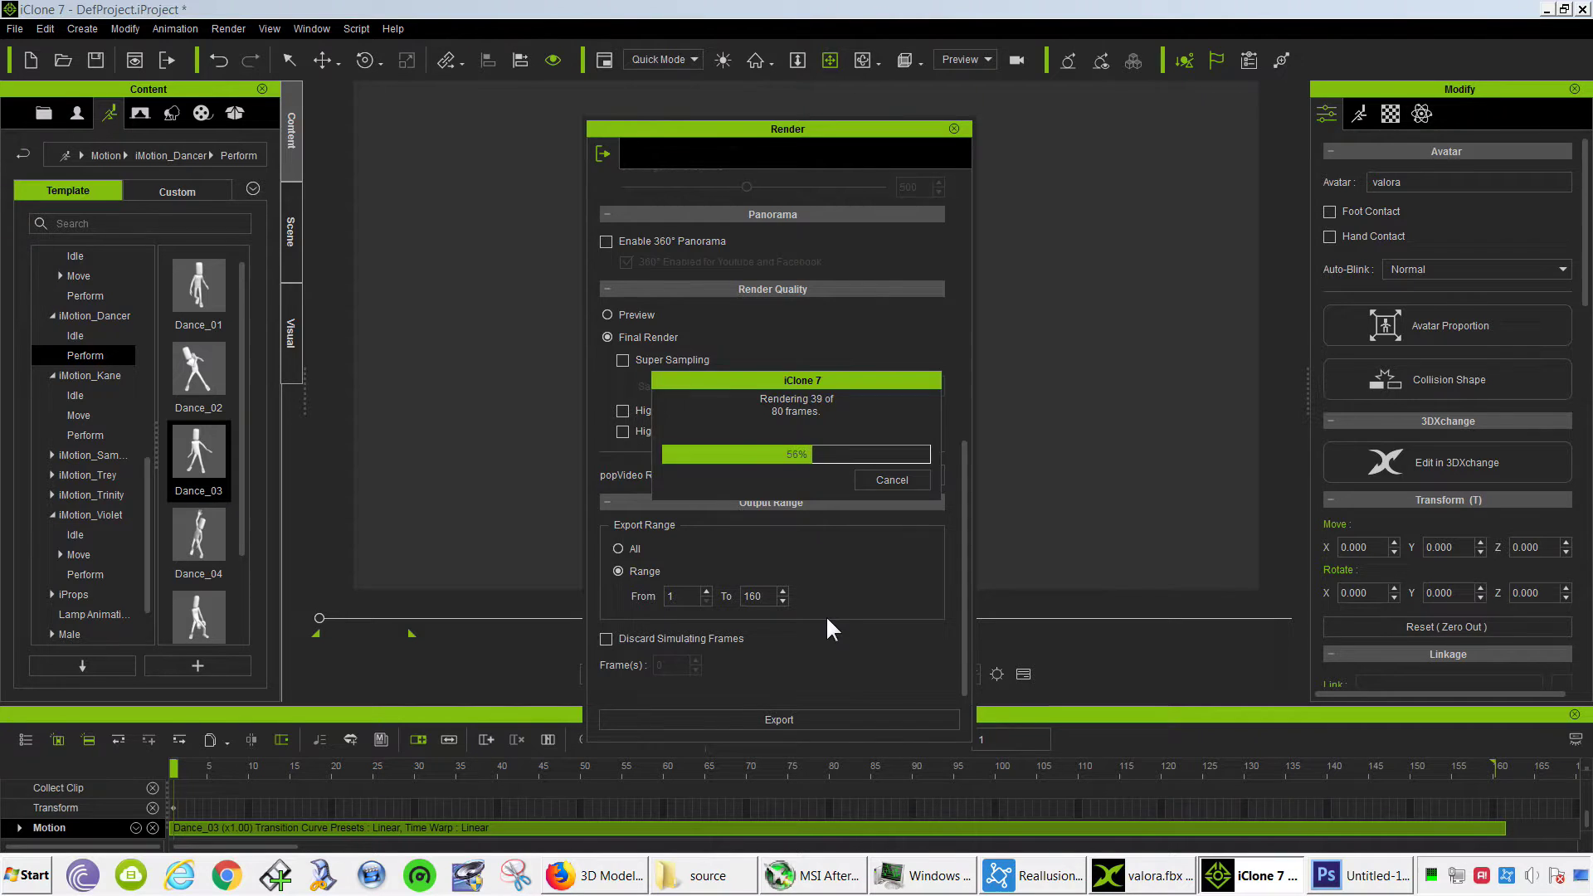
click(788, 477)
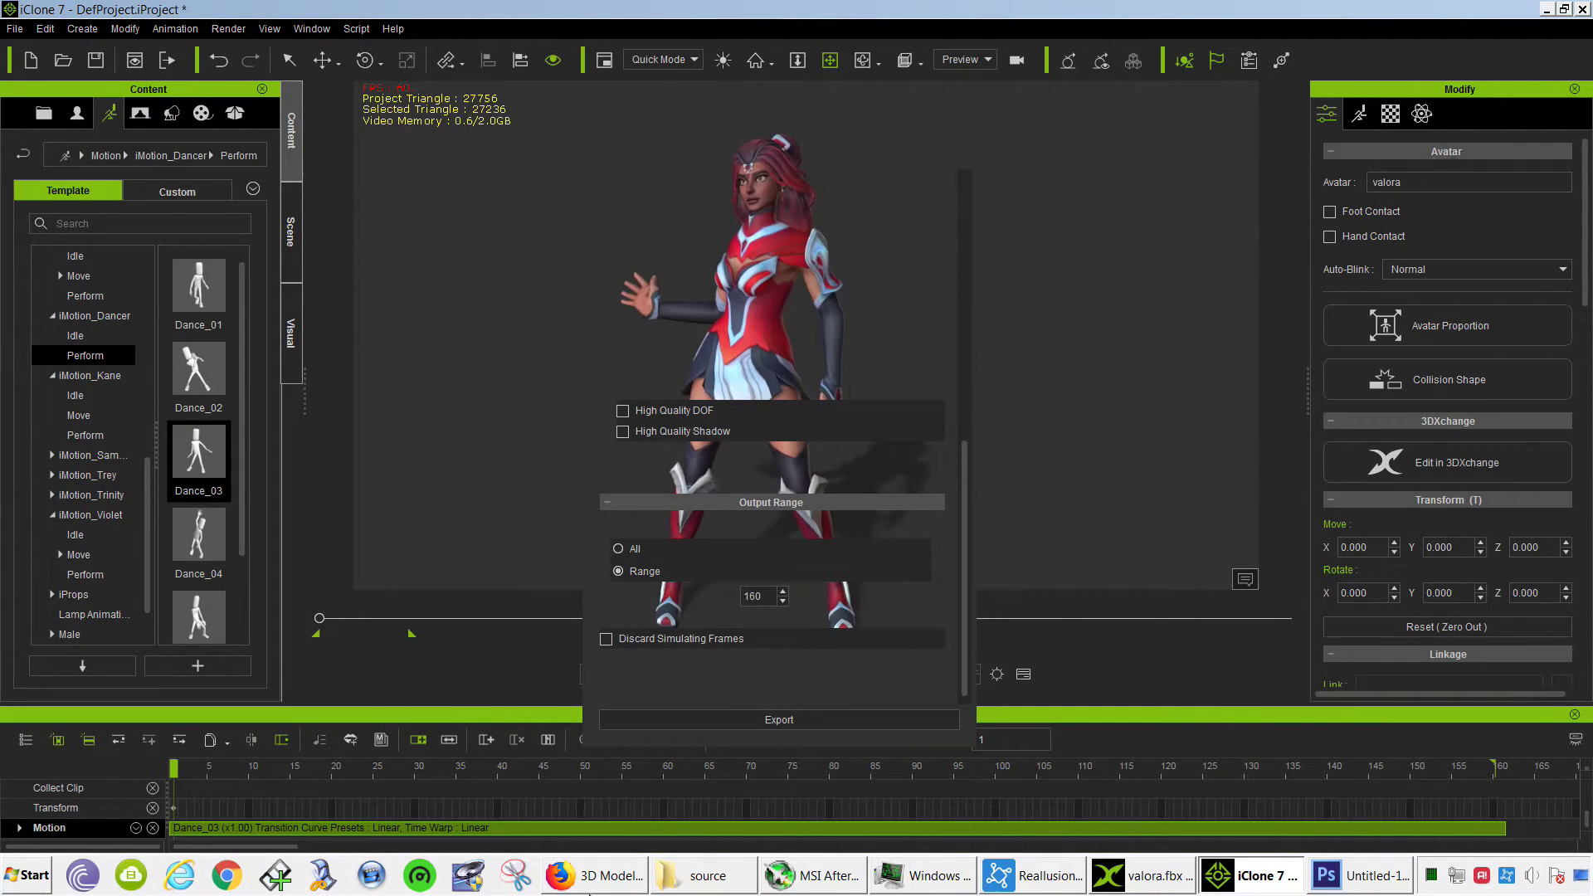
click(595, 875)
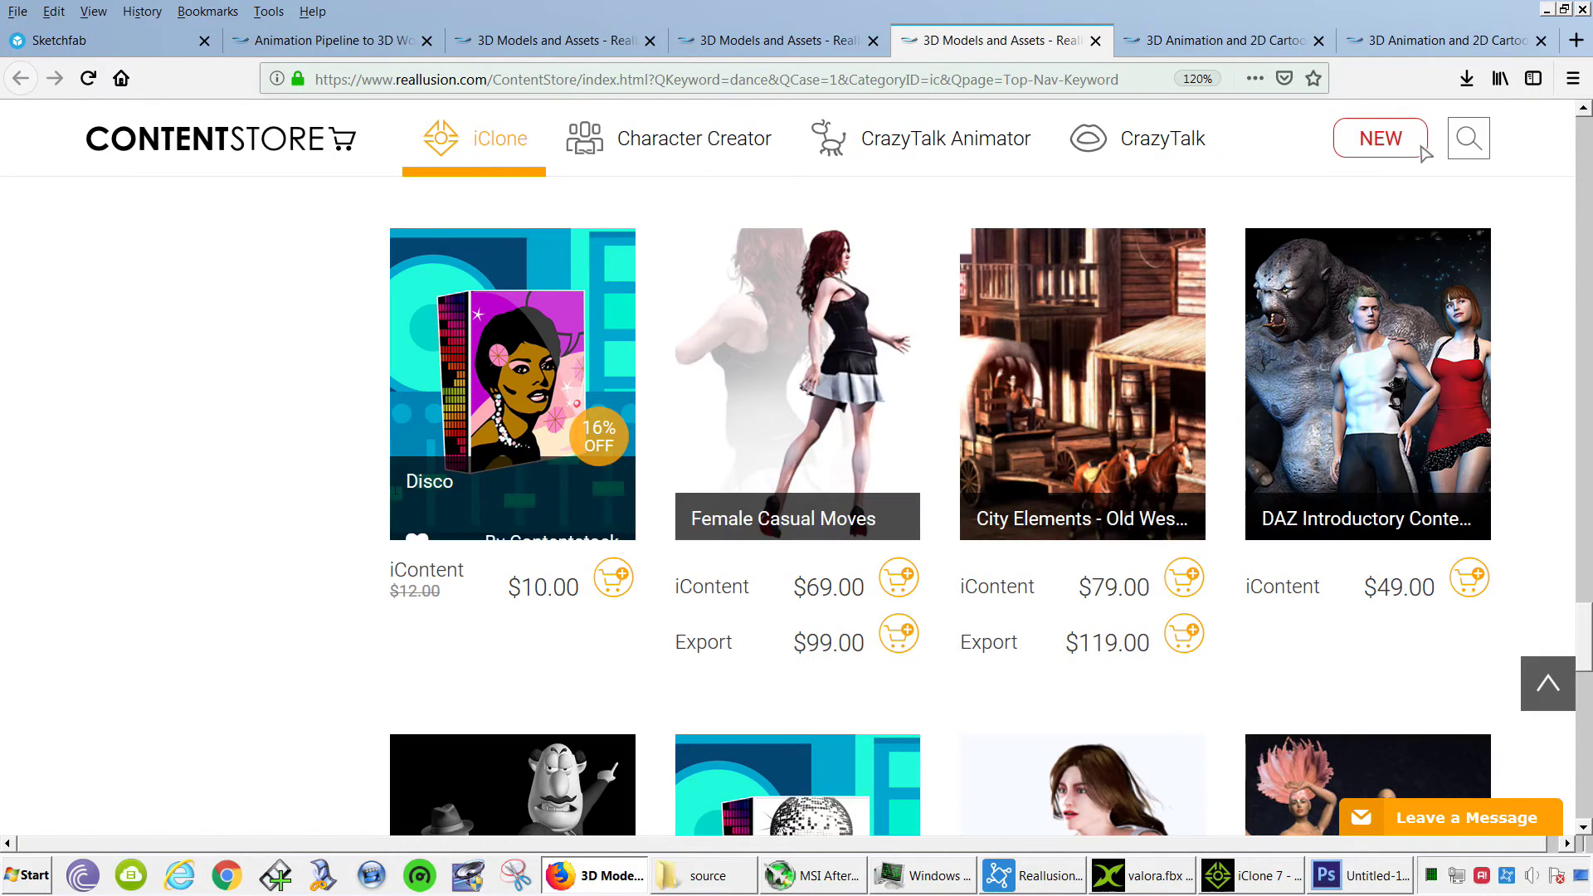
mouse_move(512, 374)
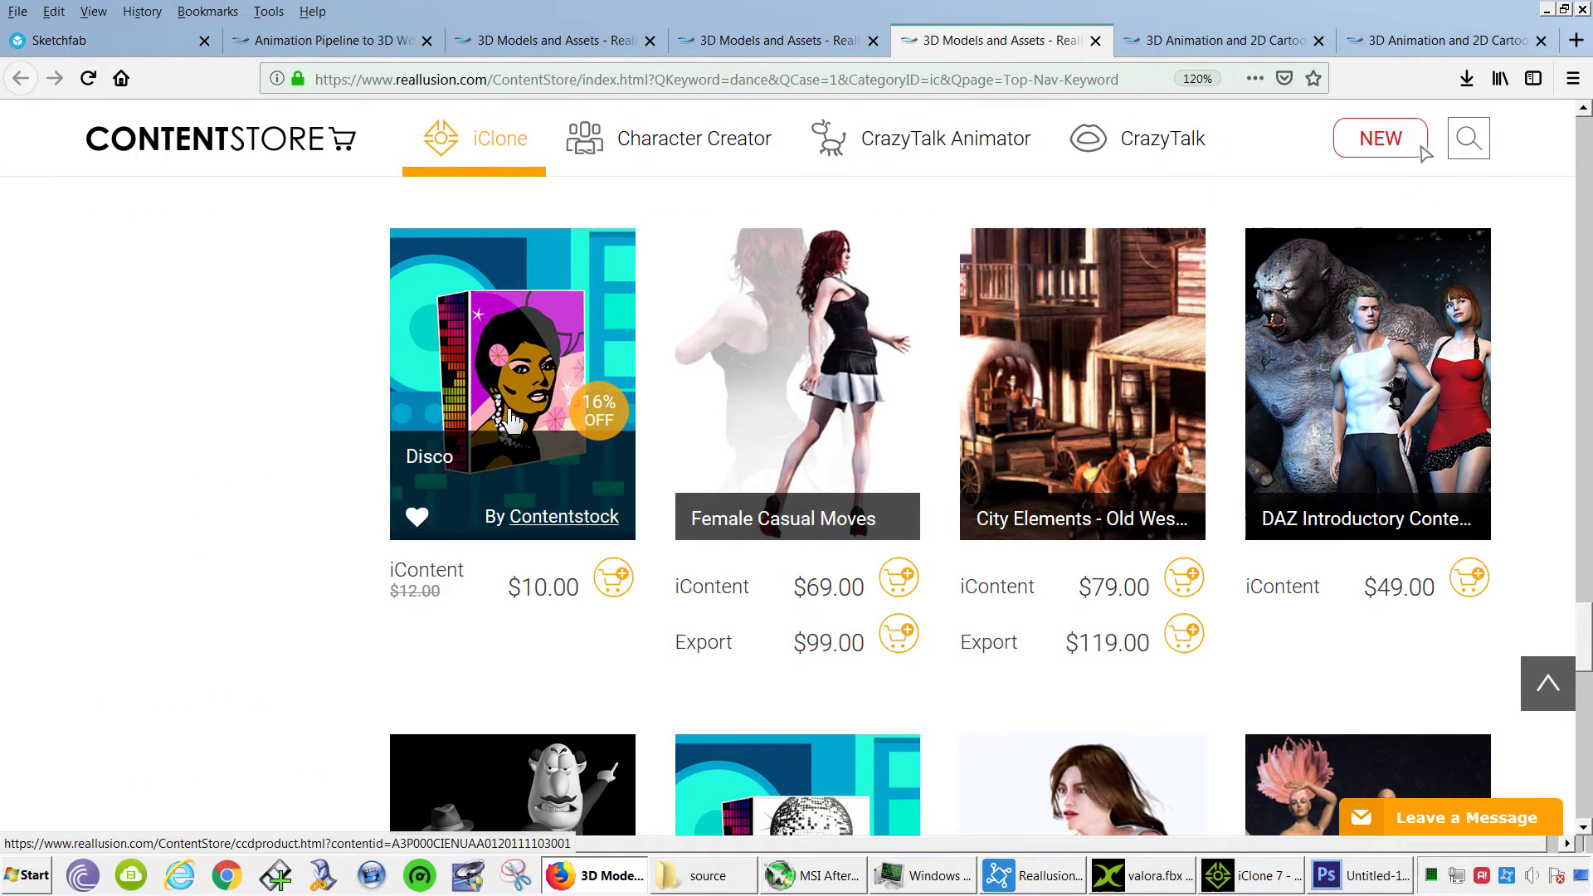
- Browse the Disco and G5 Cloth Moulin Rouge product pages and play the Moulin Rouge demo
click(507, 412)
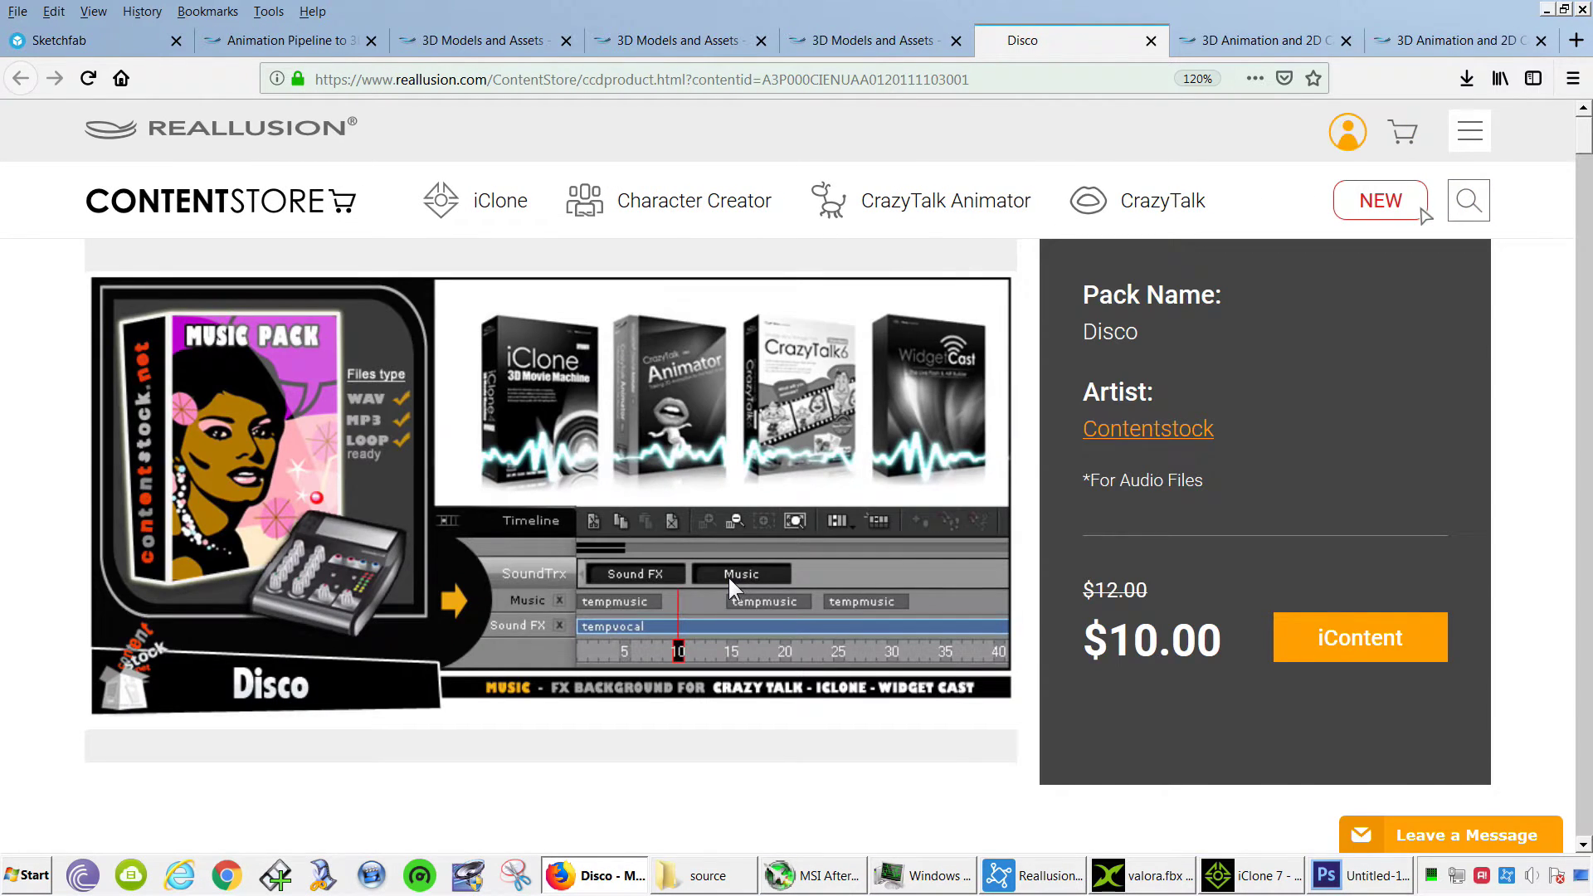
key(ctrl+w)
mouse_move(807, 504)
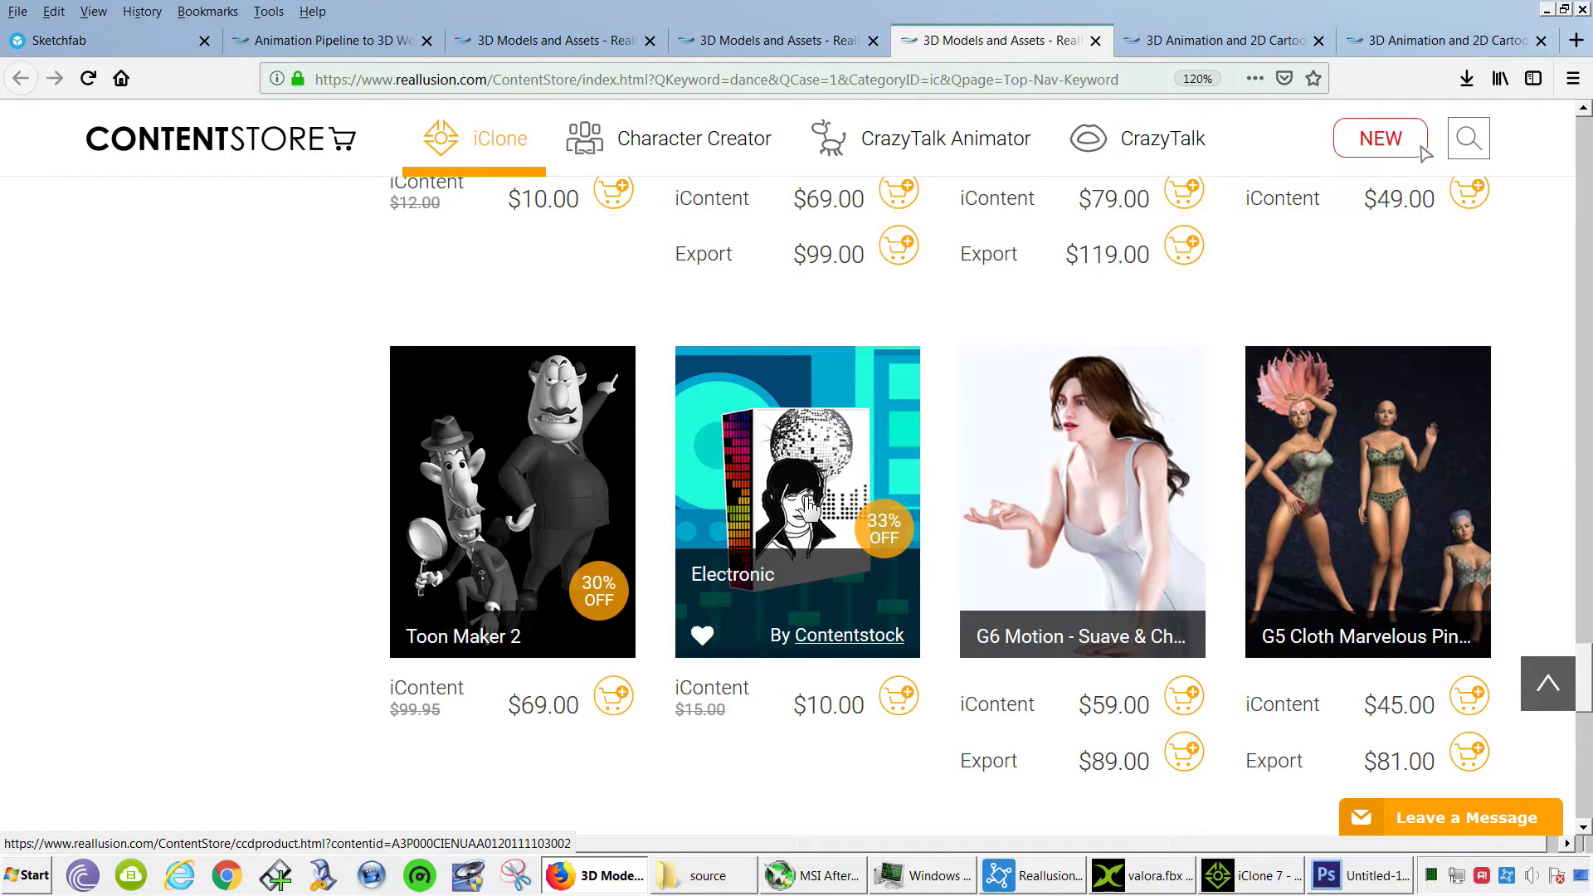
click(809, 506)
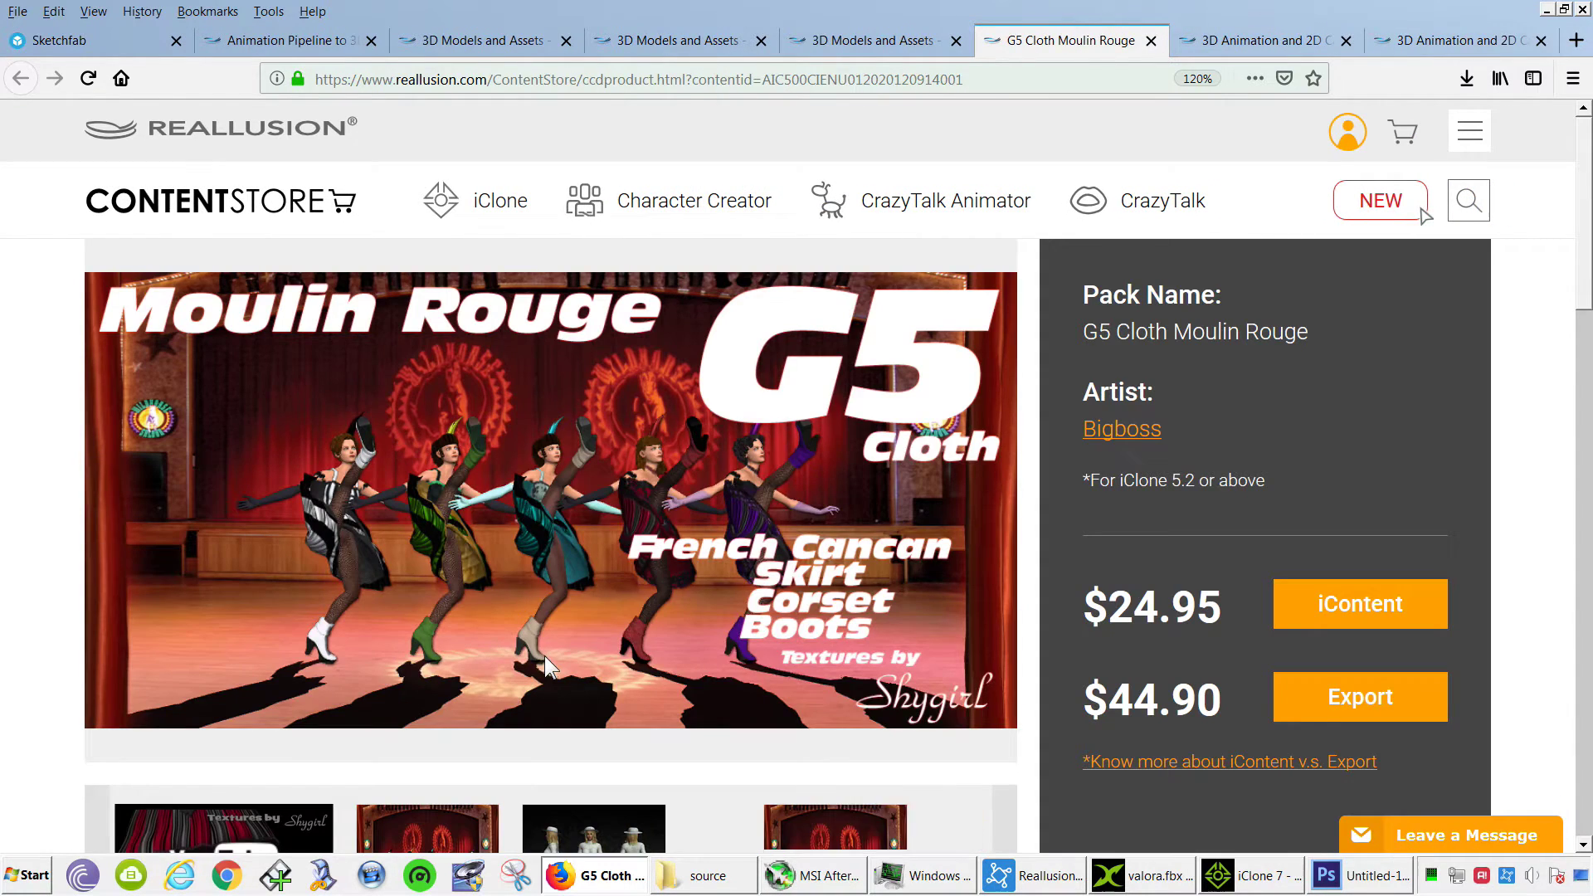
scroll(544, 657, down, 5)
scroll(364, 642, up, 2)
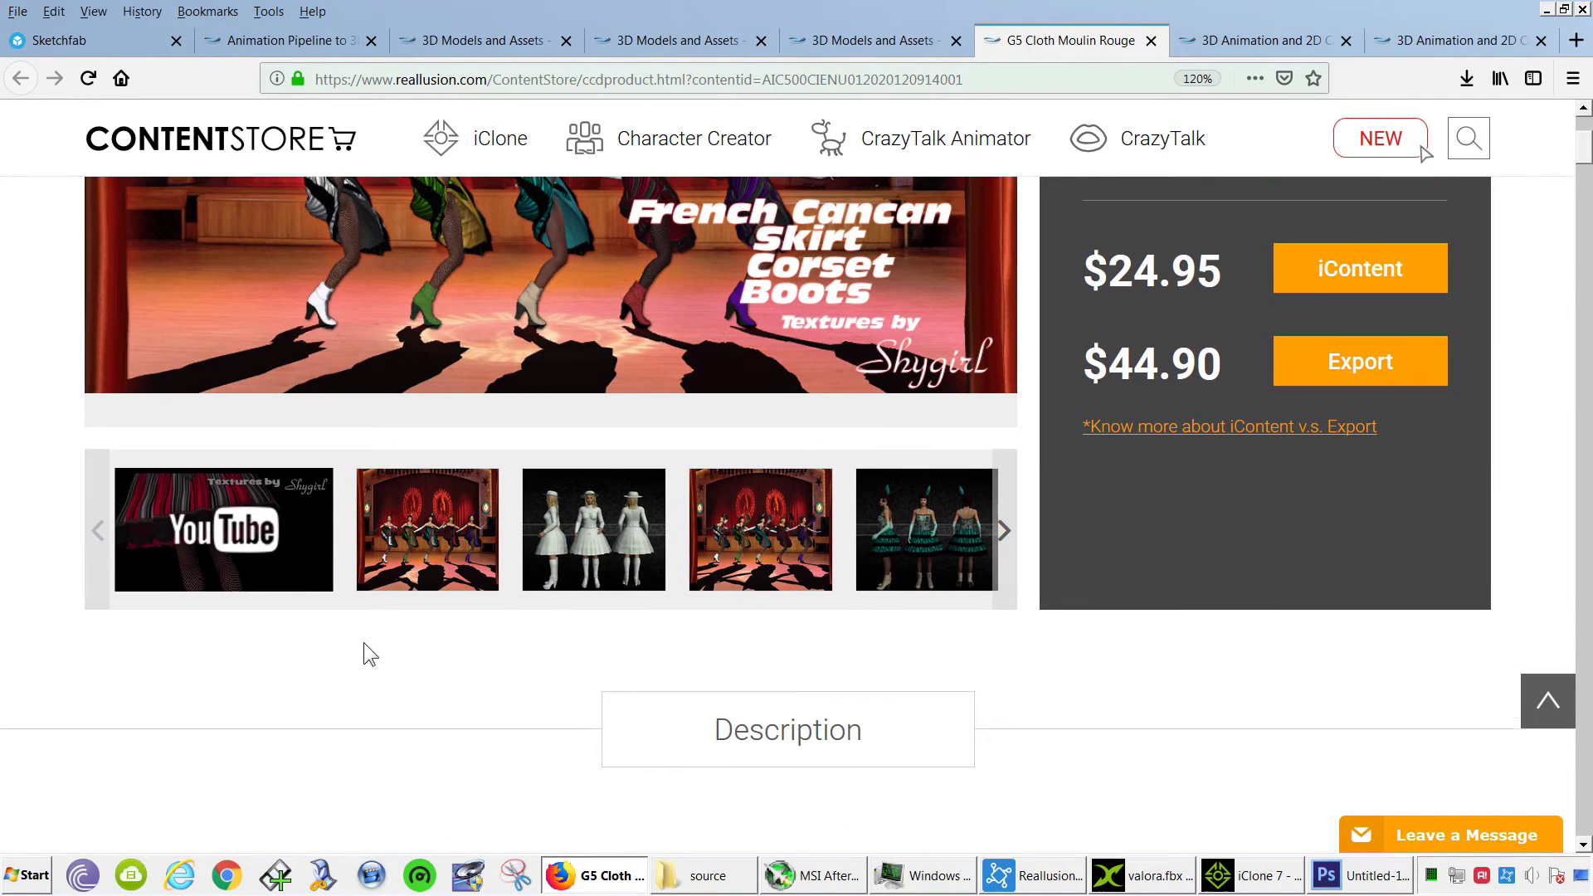
click(272, 554)
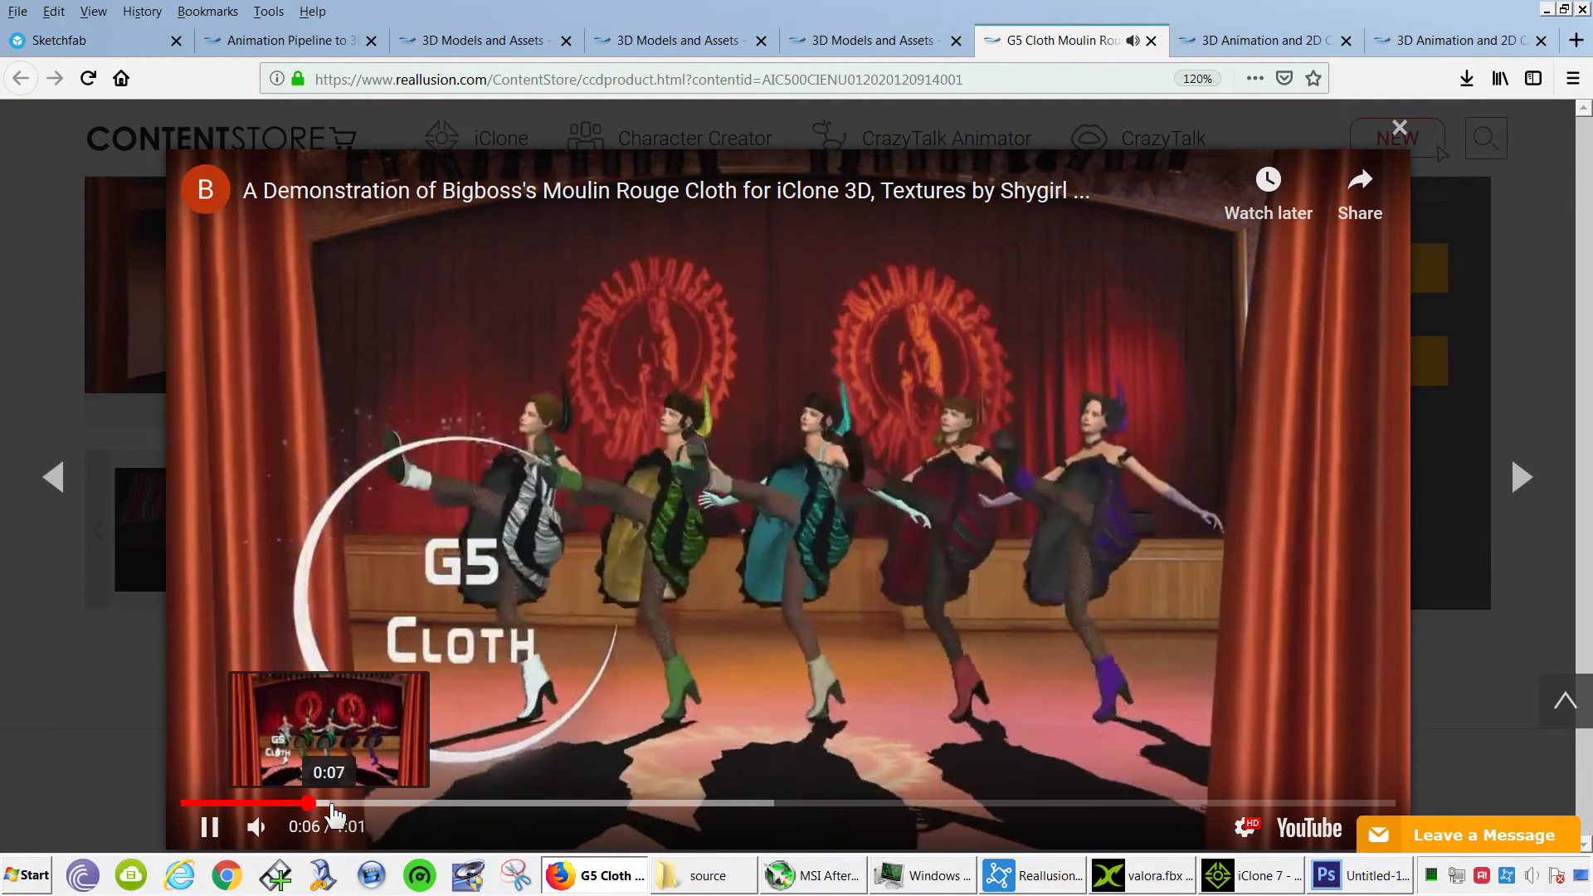
scroll(717, 588, down, 2)
scroll(717, 589, down, 3)
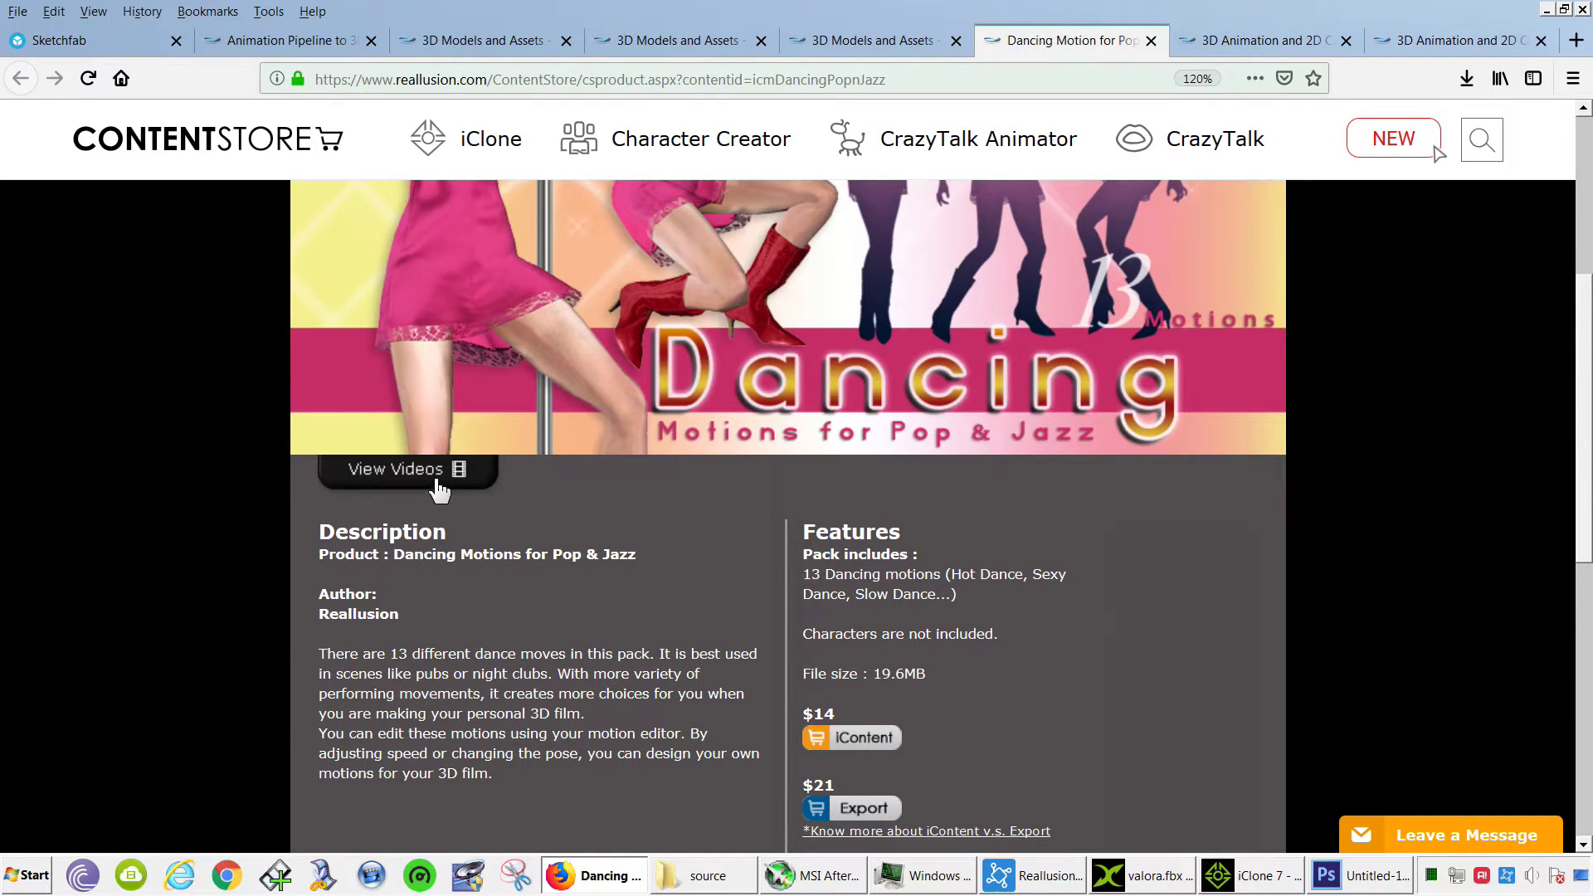
- Open the dancing motions gallery and preview Hot Dance 01-03, Sexy Dance 03-04 and Slow Dance 01
click(435, 475)
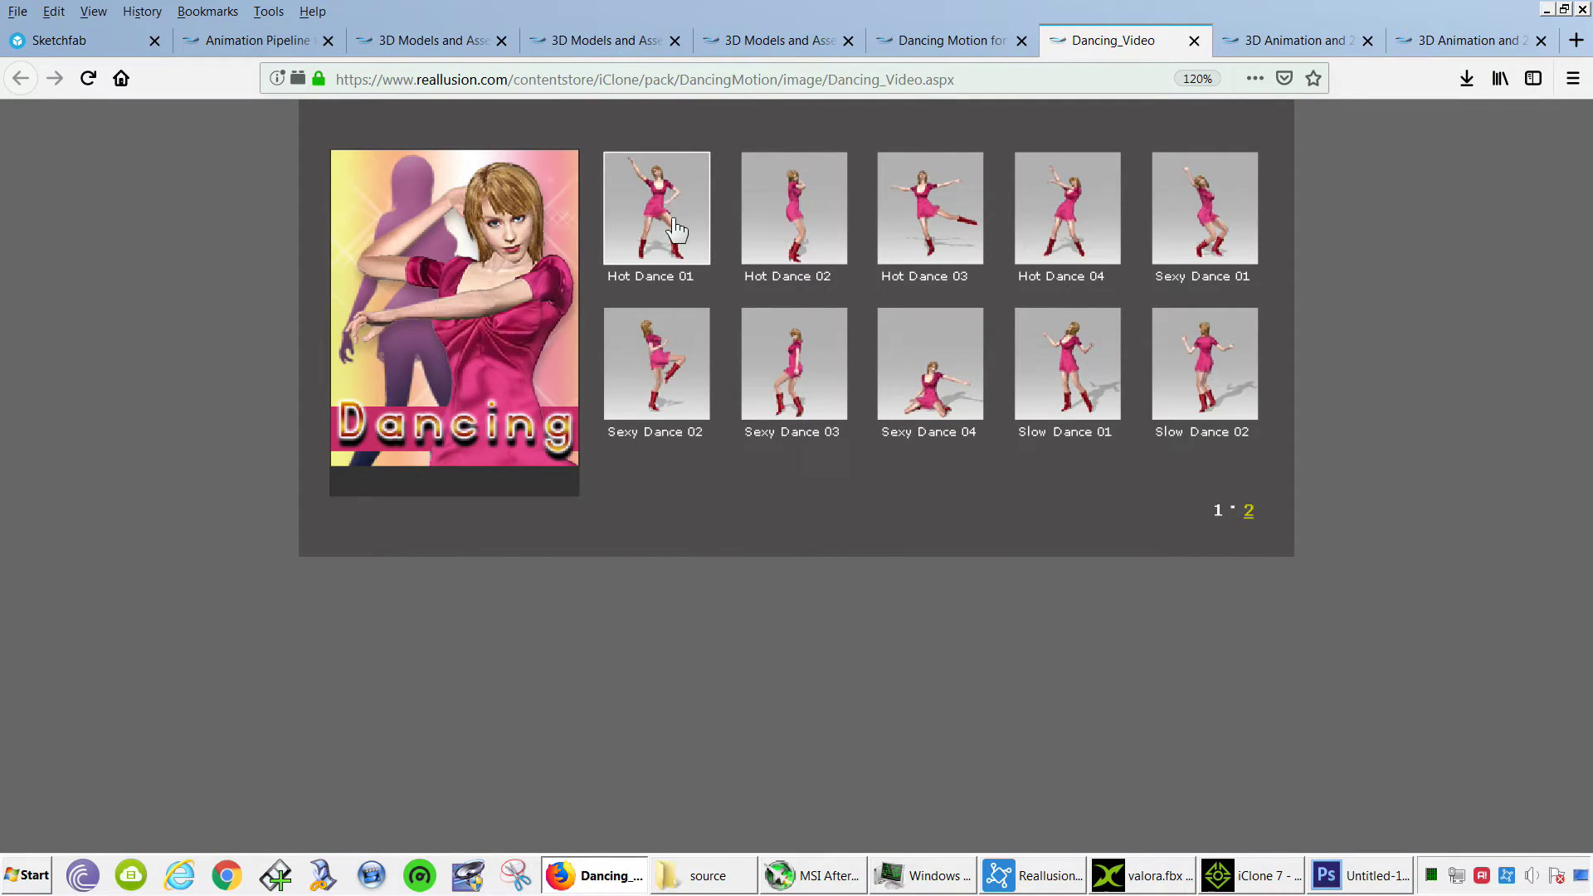
click(674, 228)
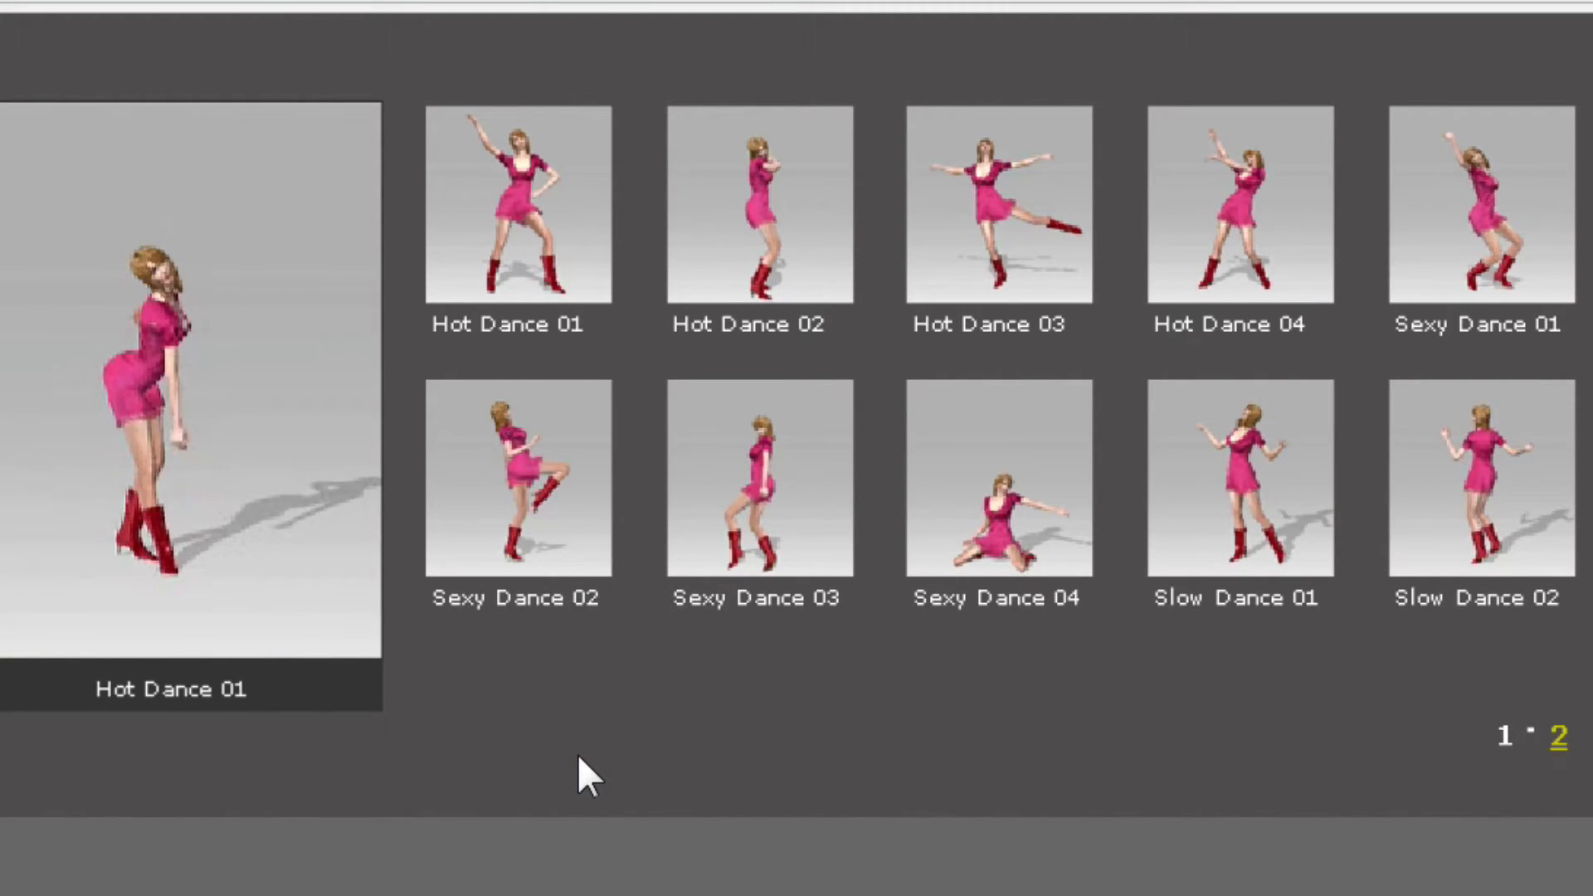
click(821, 201)
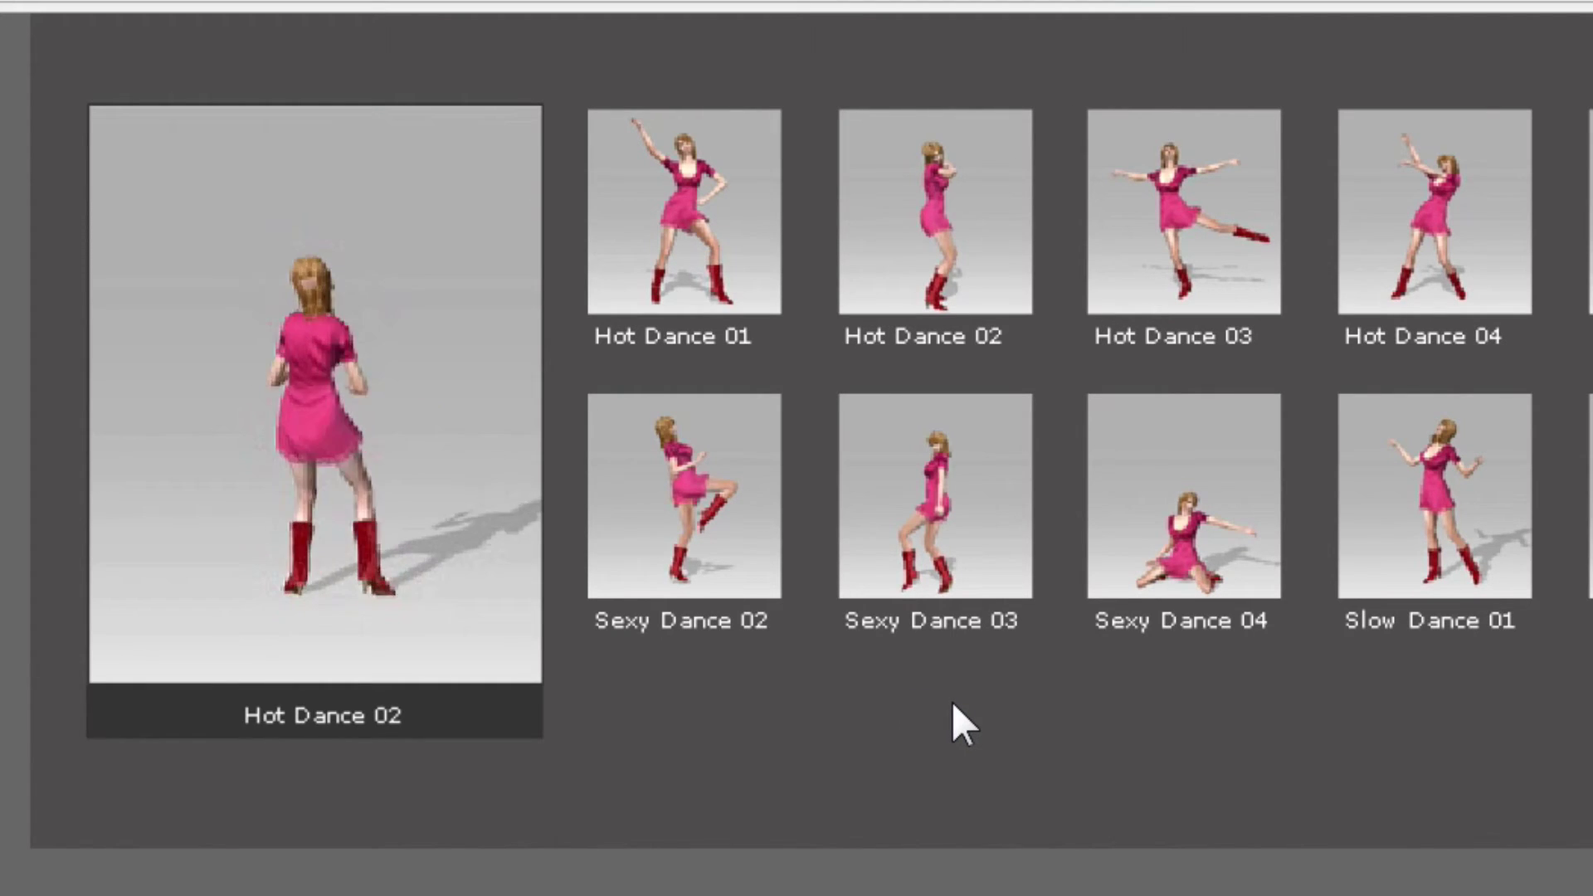
click(1232, 243)
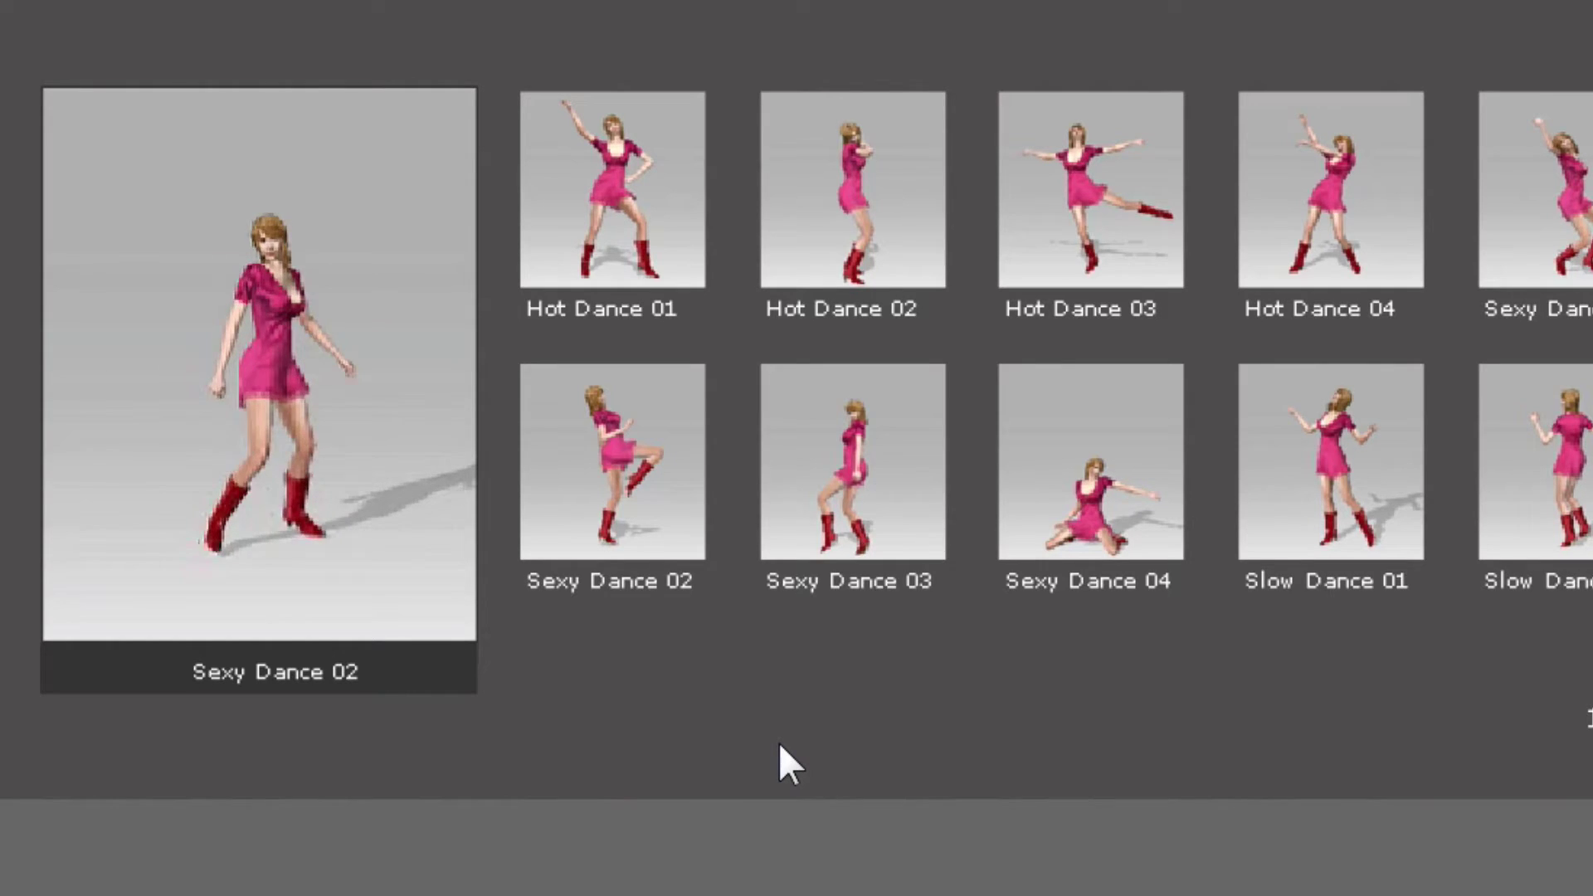
click(908, 526)
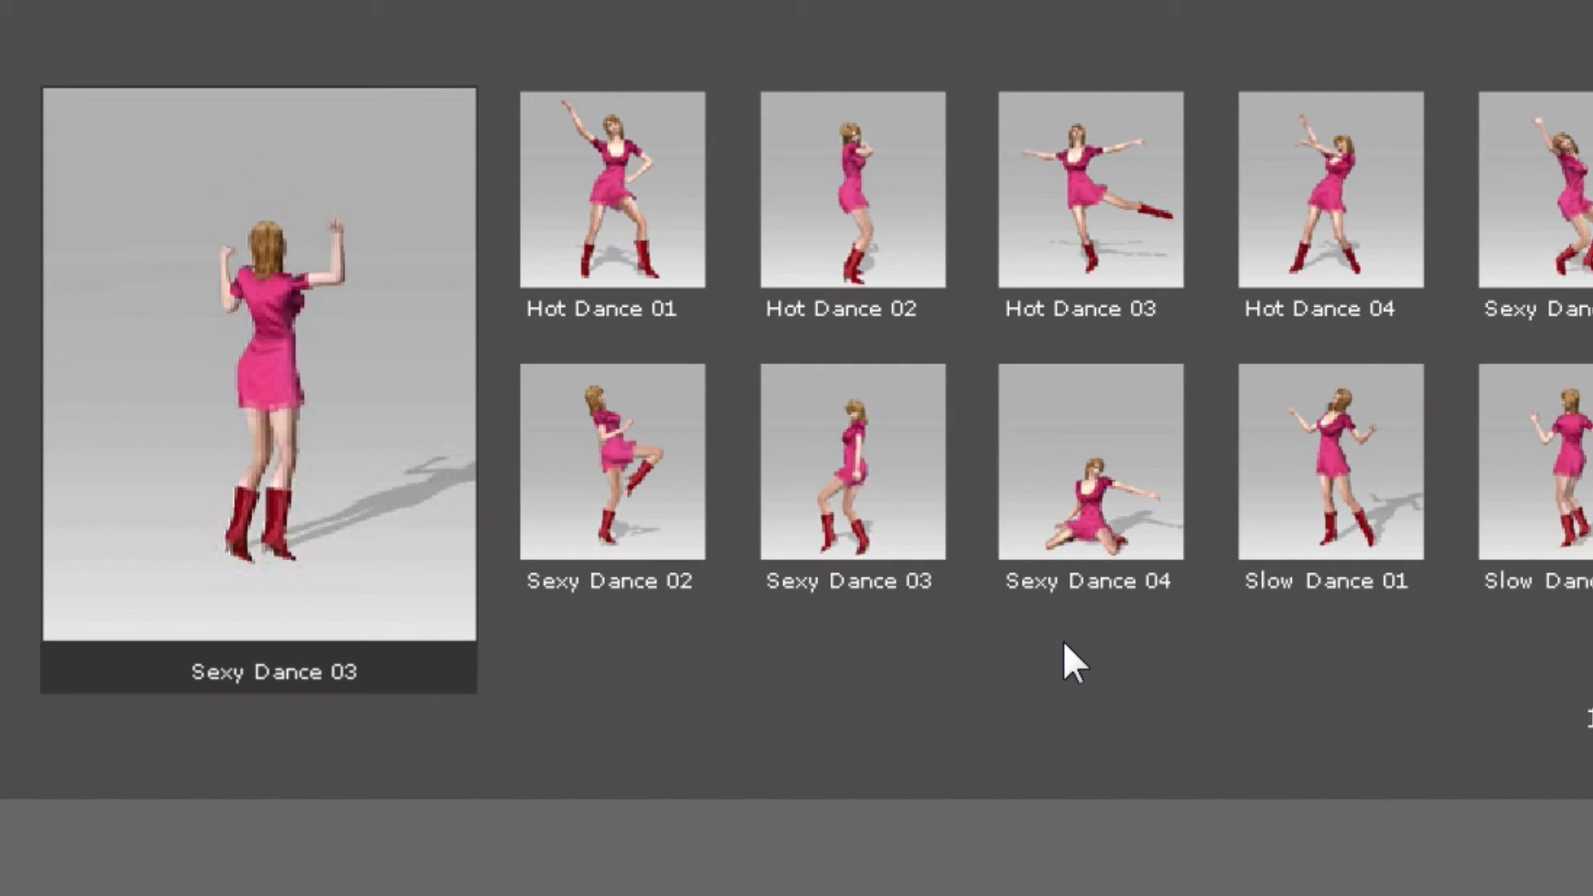
click(1130, 530)
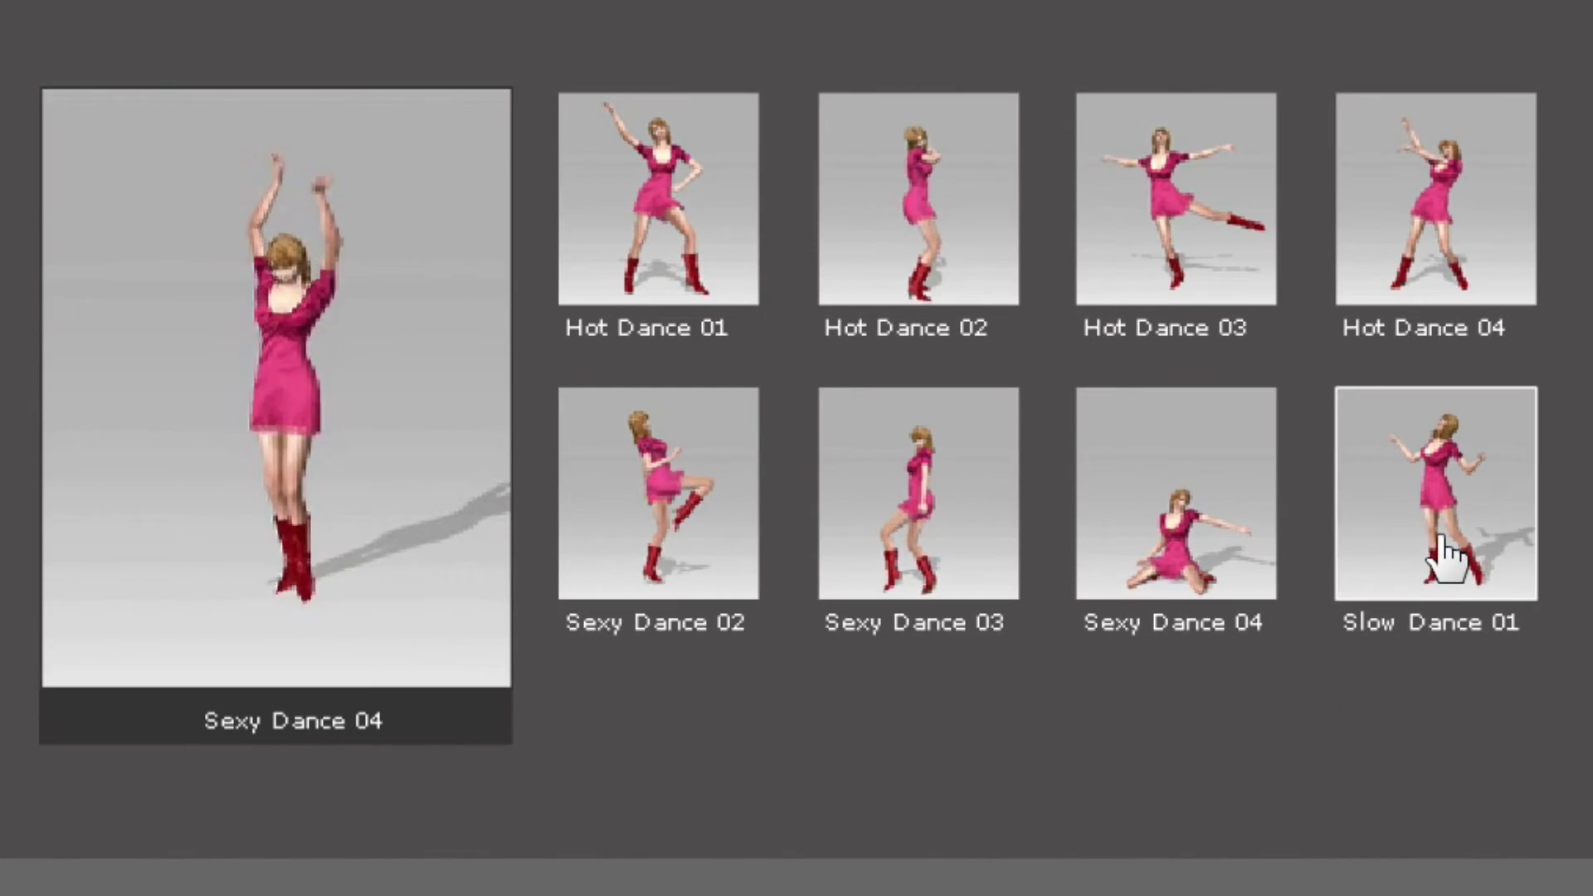
click(1444, 554)
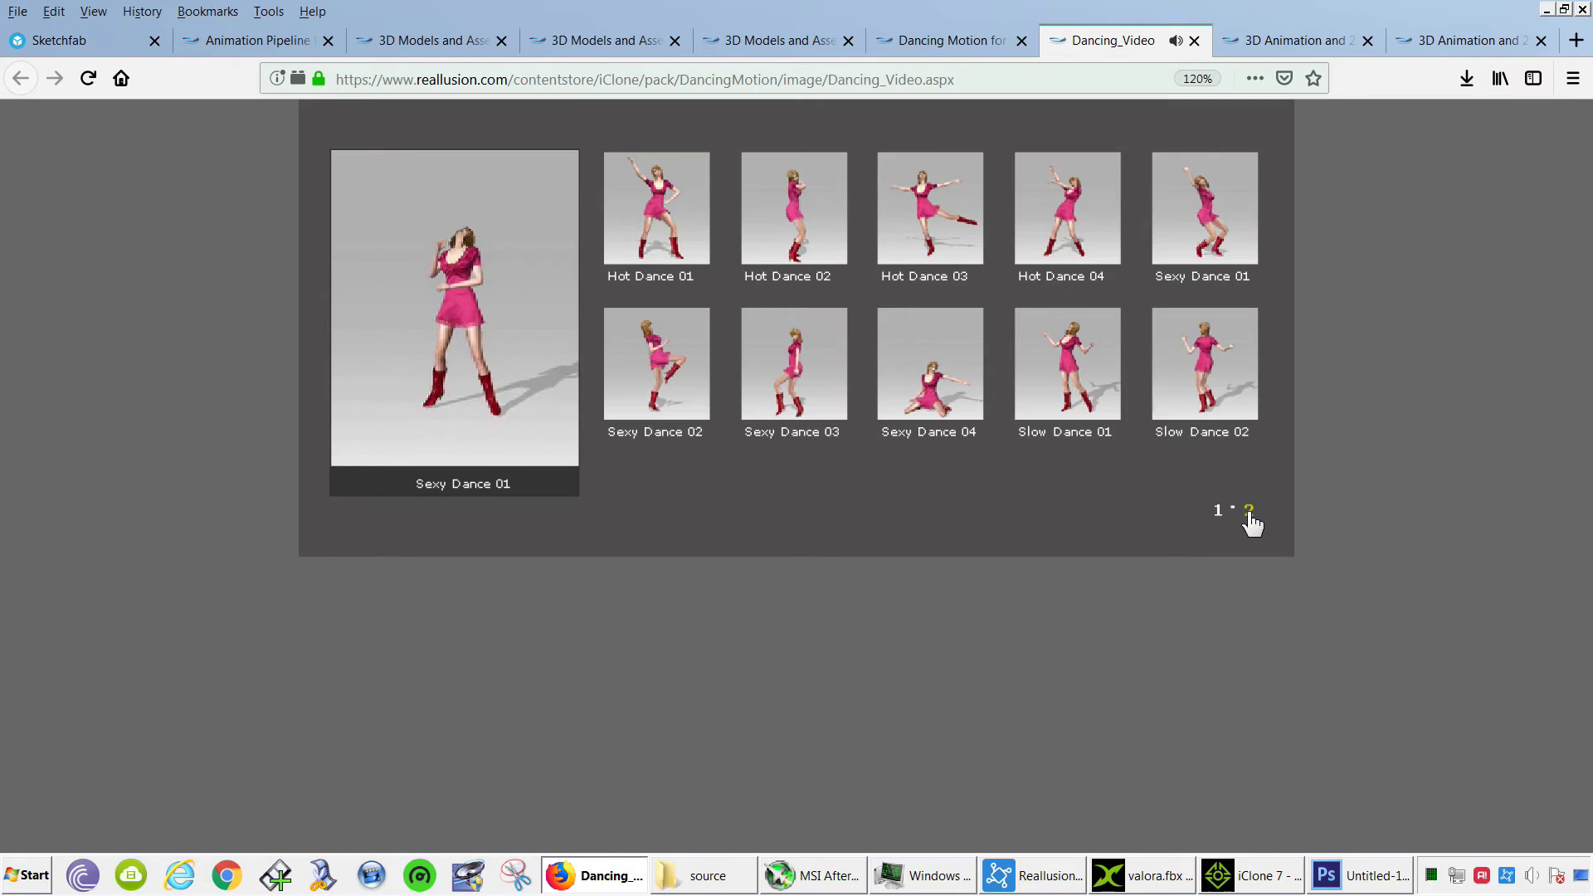
- On the gallery's second page, preview Slow Dance 03, Speak 01, then Slow Dance 03 again
click(1248, 511)
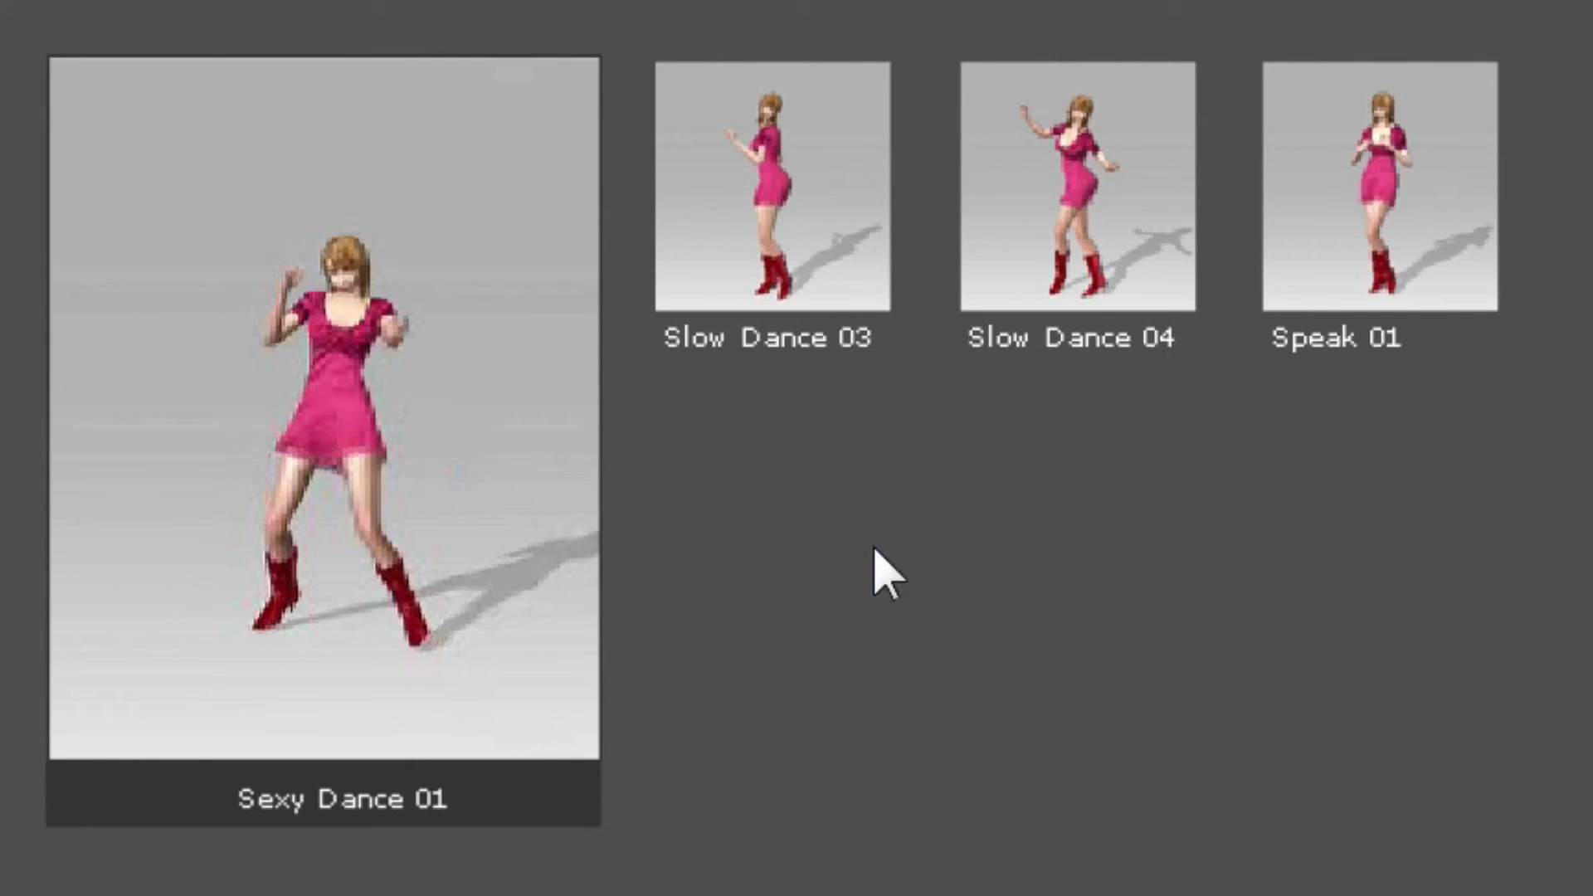
click(776, 292)
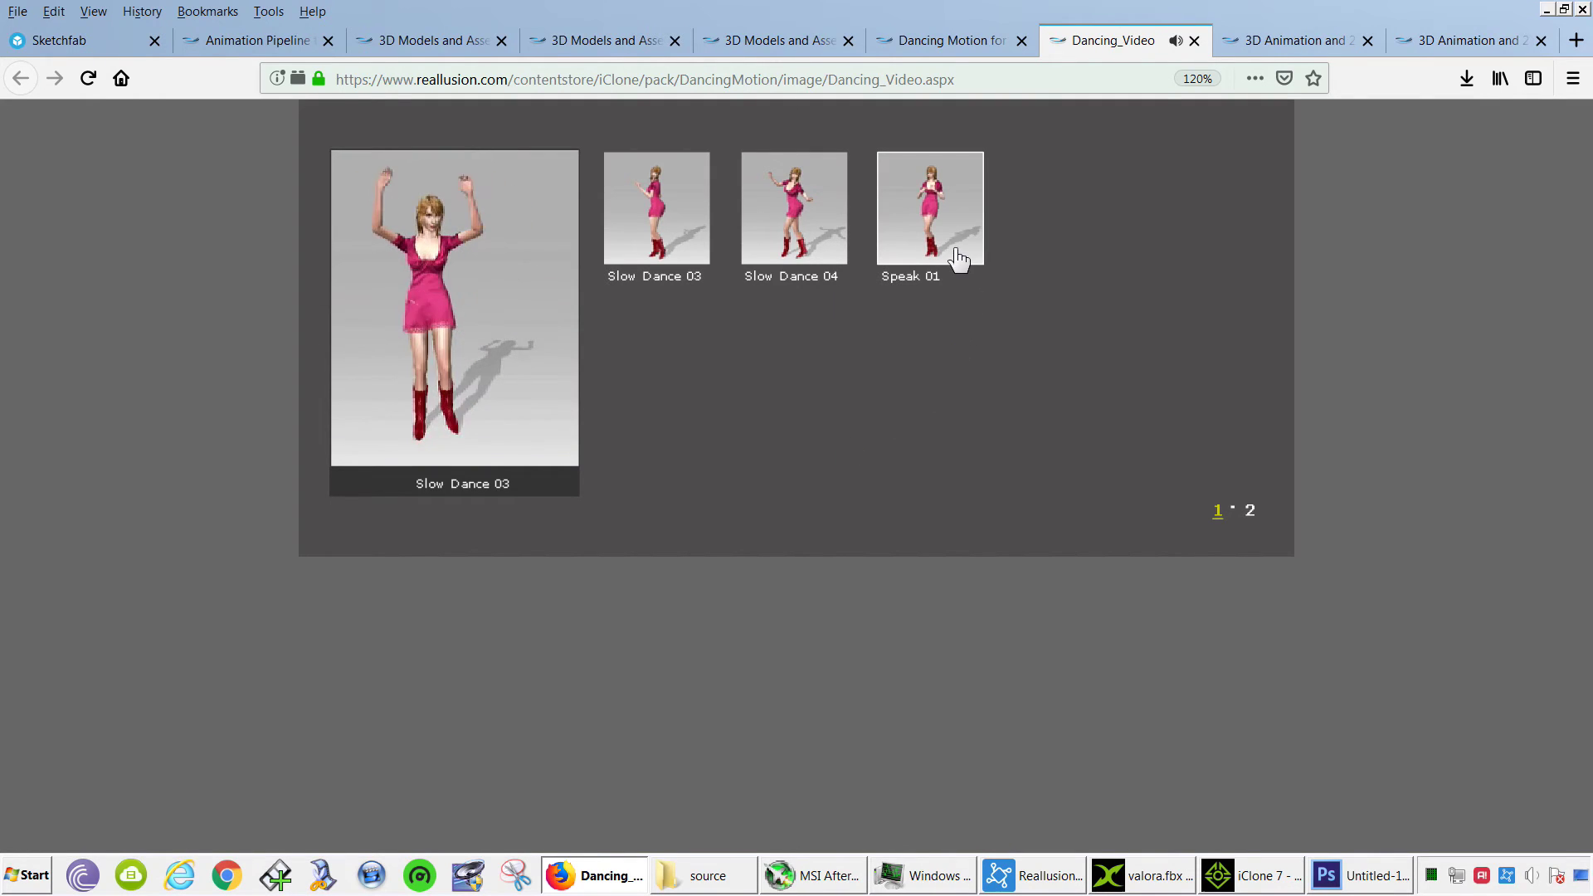
click(955, 255)
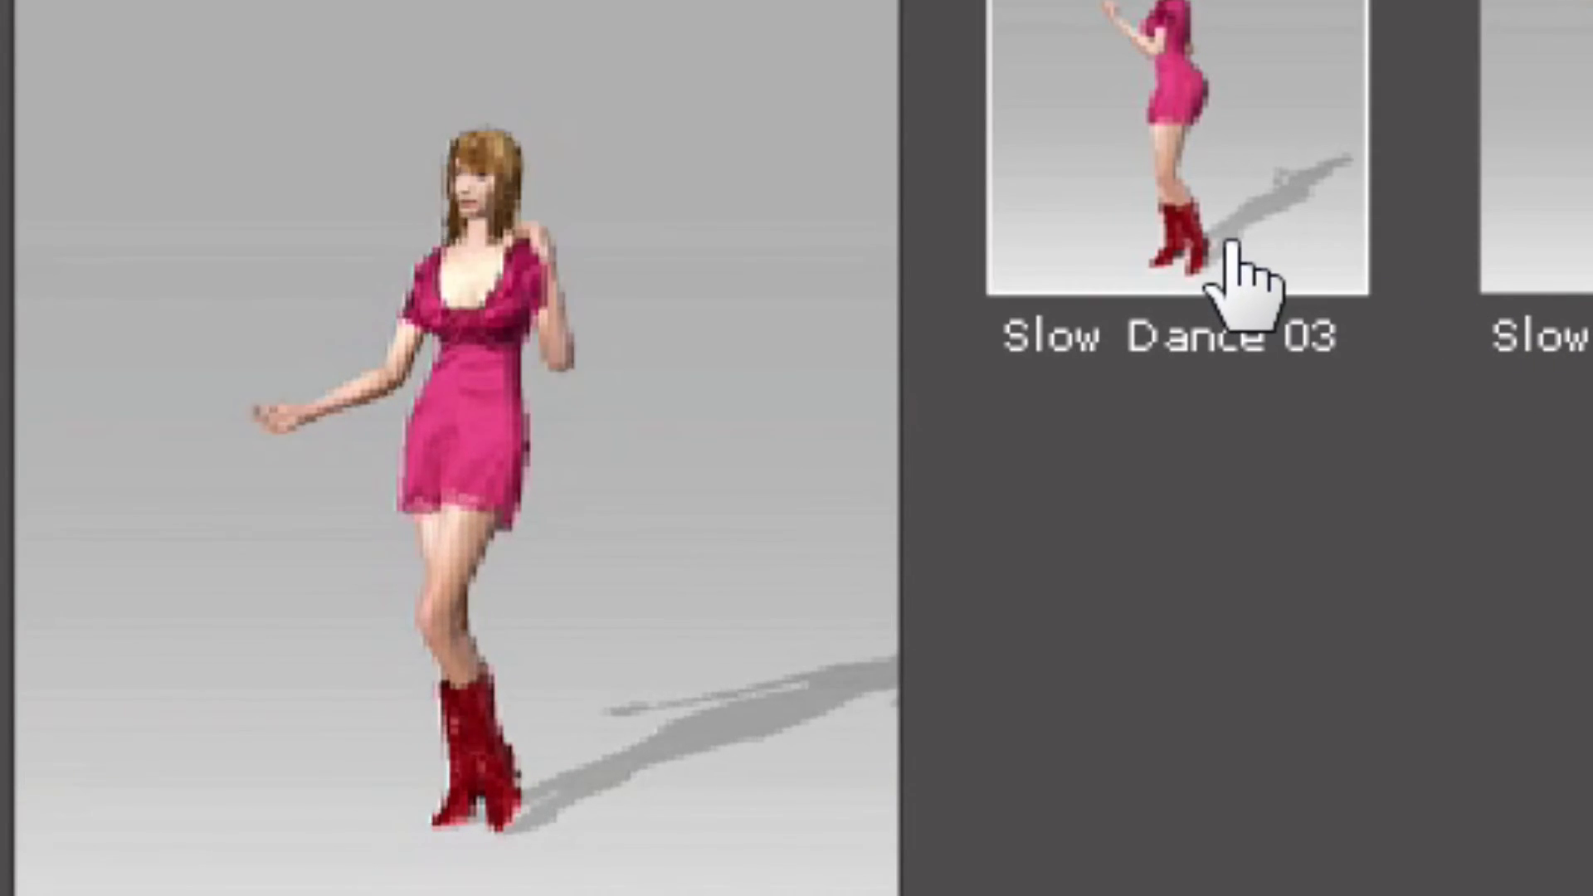
click(1227, 248)
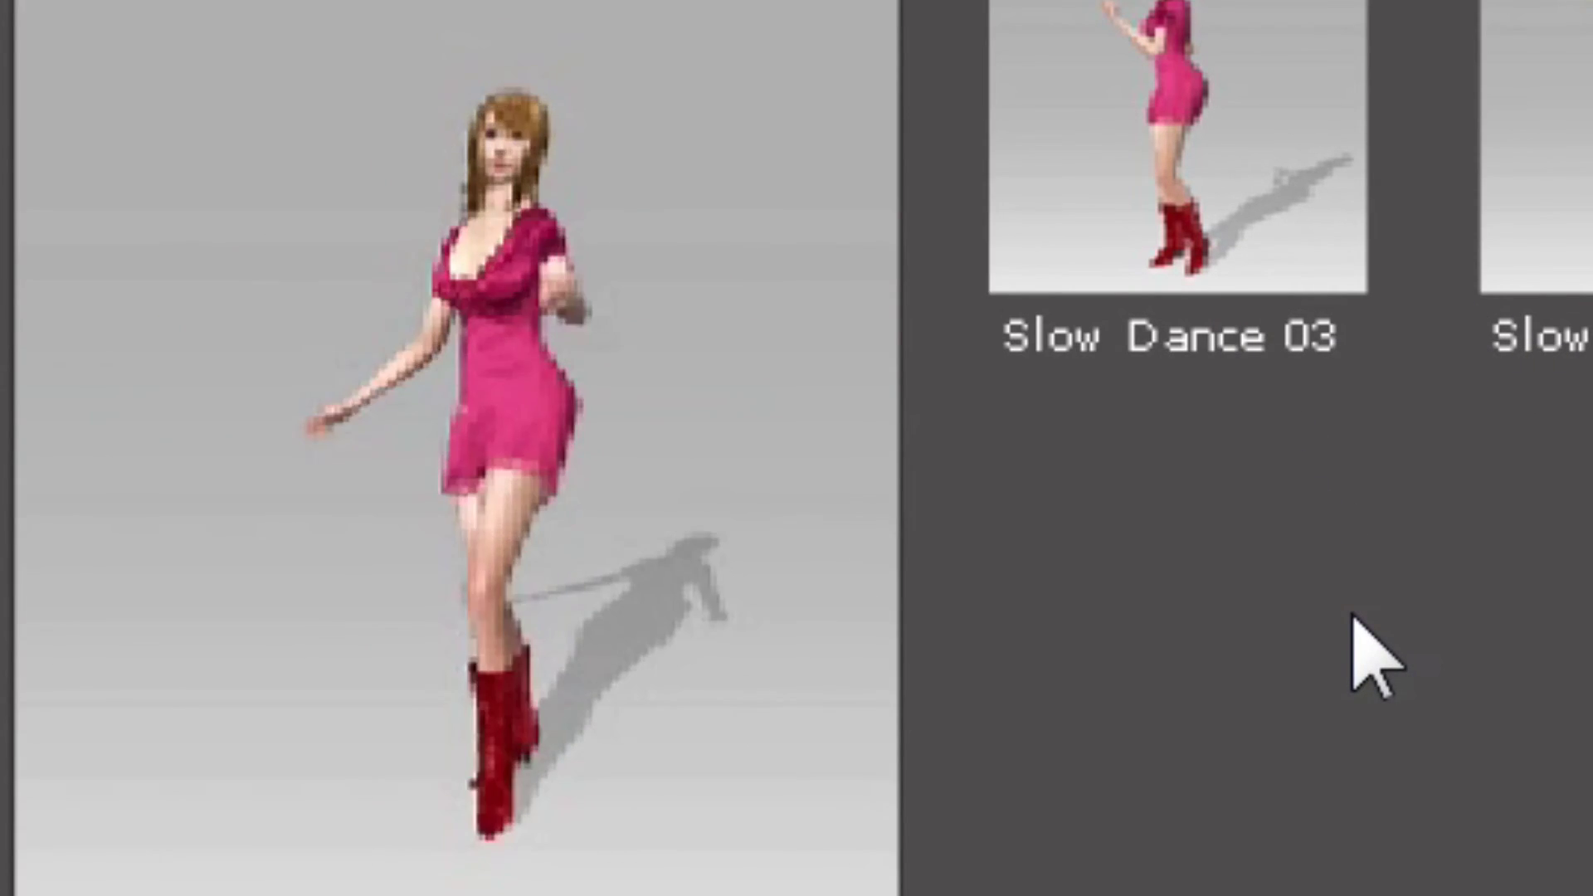